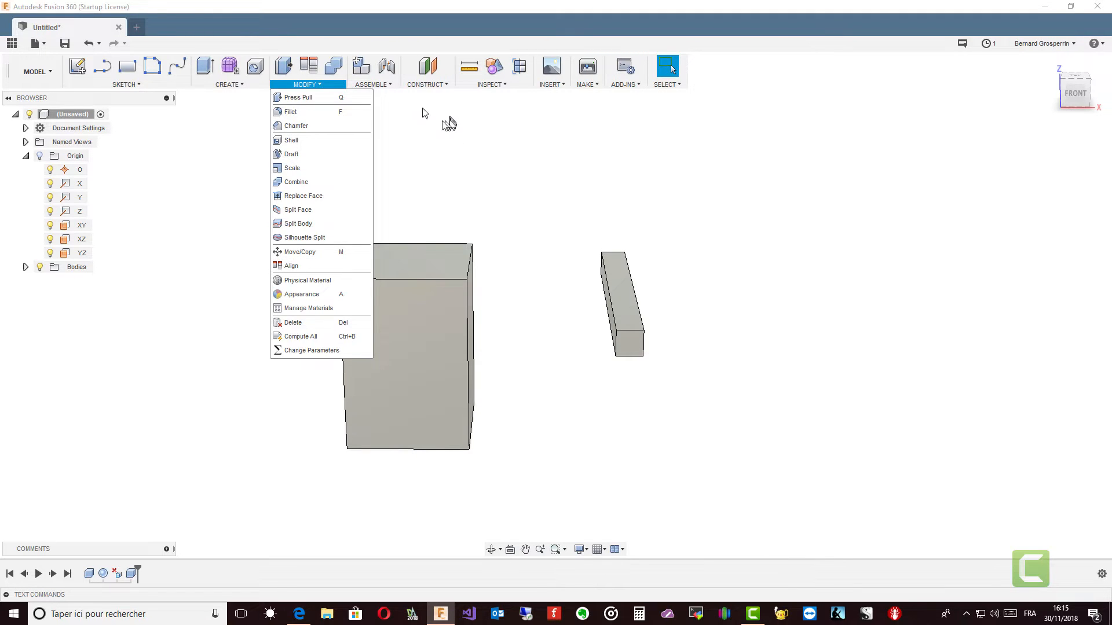
pyautogui.click(389, 85)
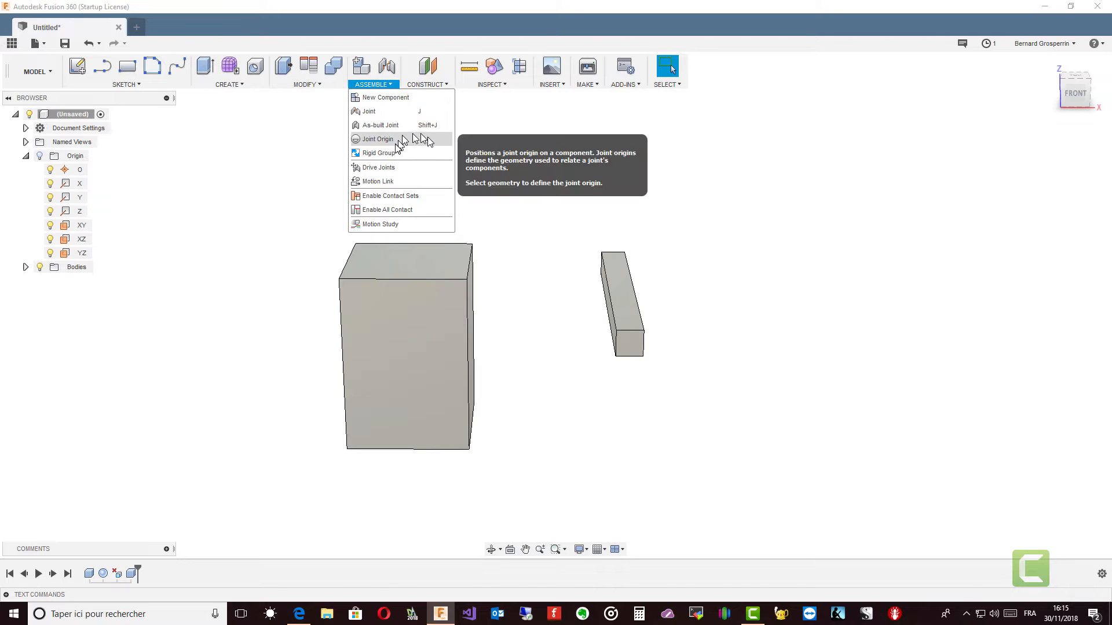
pyautogui.click(446, 84)
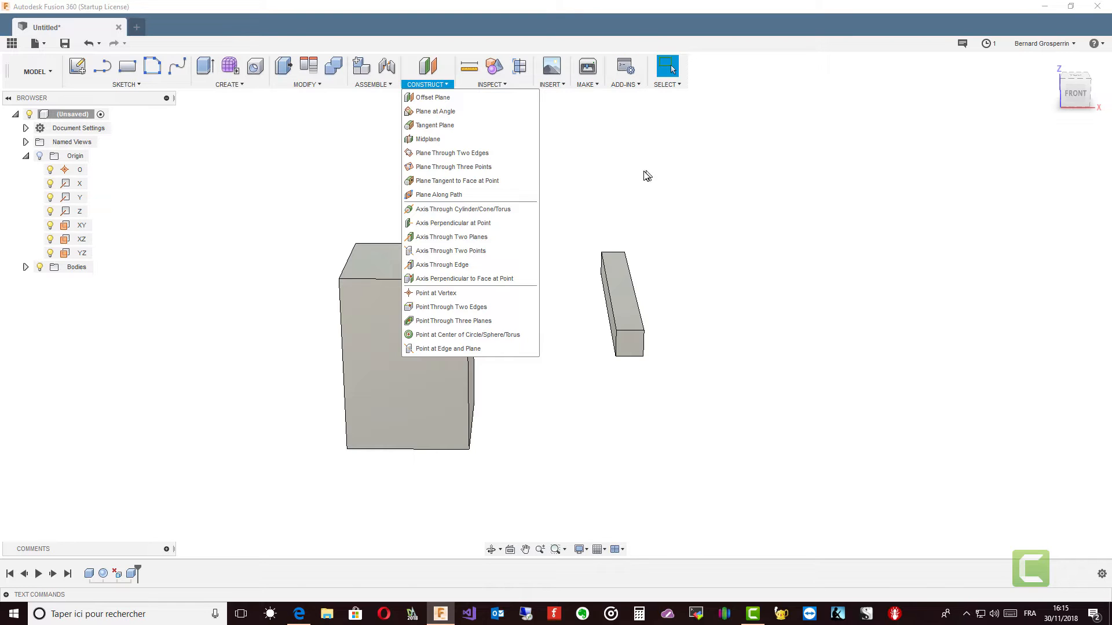
pyautogui.click(647, 204)
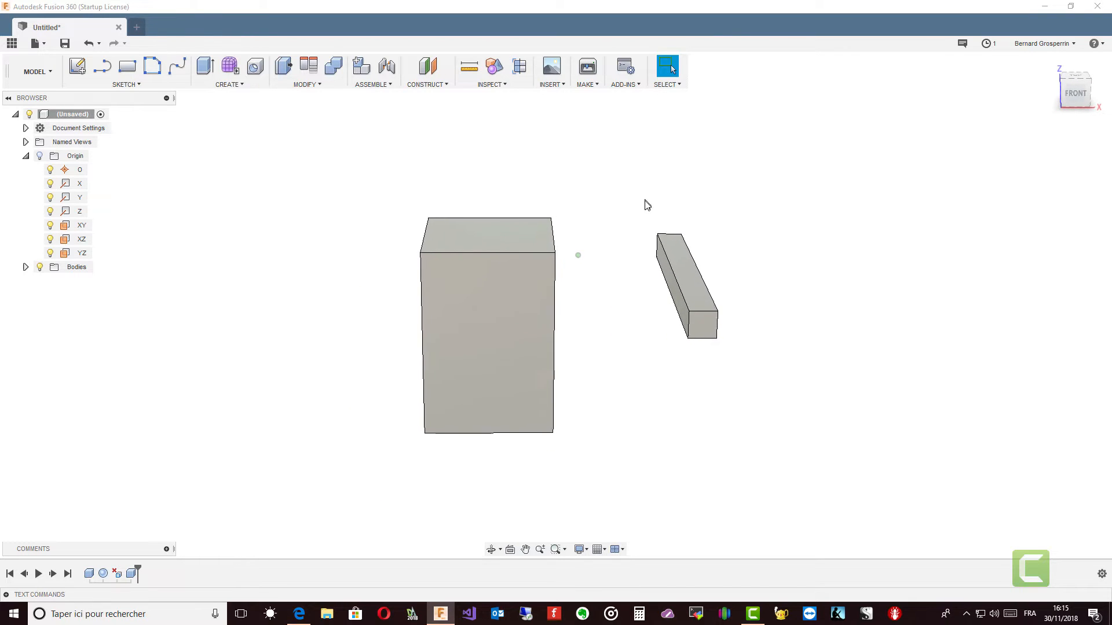
# Step: Expand the Bodies folder and select Body1, the large block
pyautogui.click(474, 328)
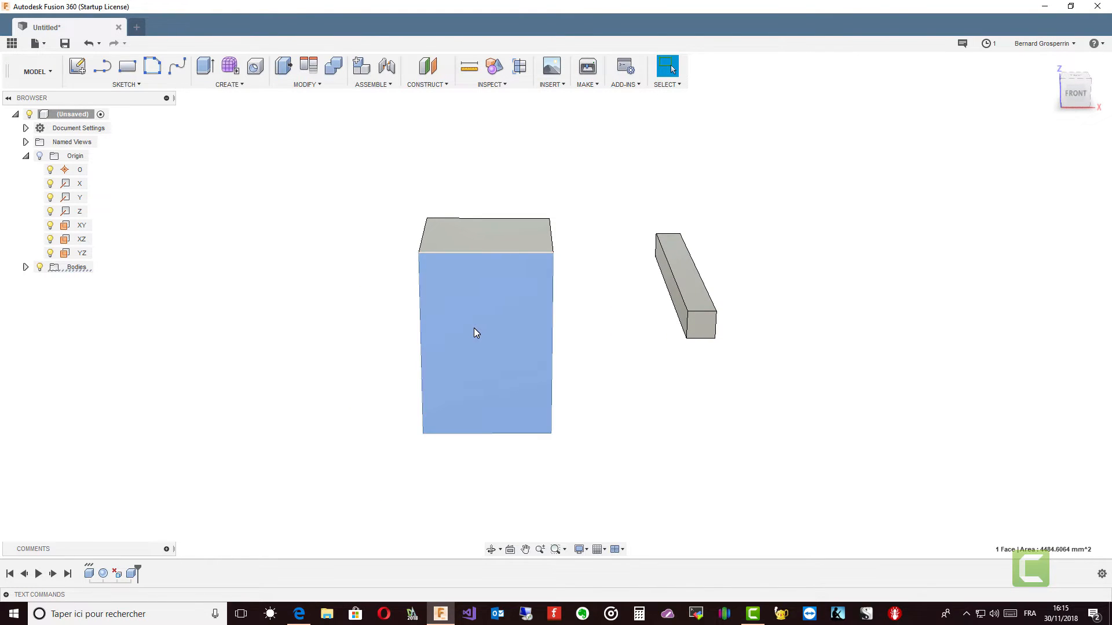
pyautogui.doubleClick(474, 328)
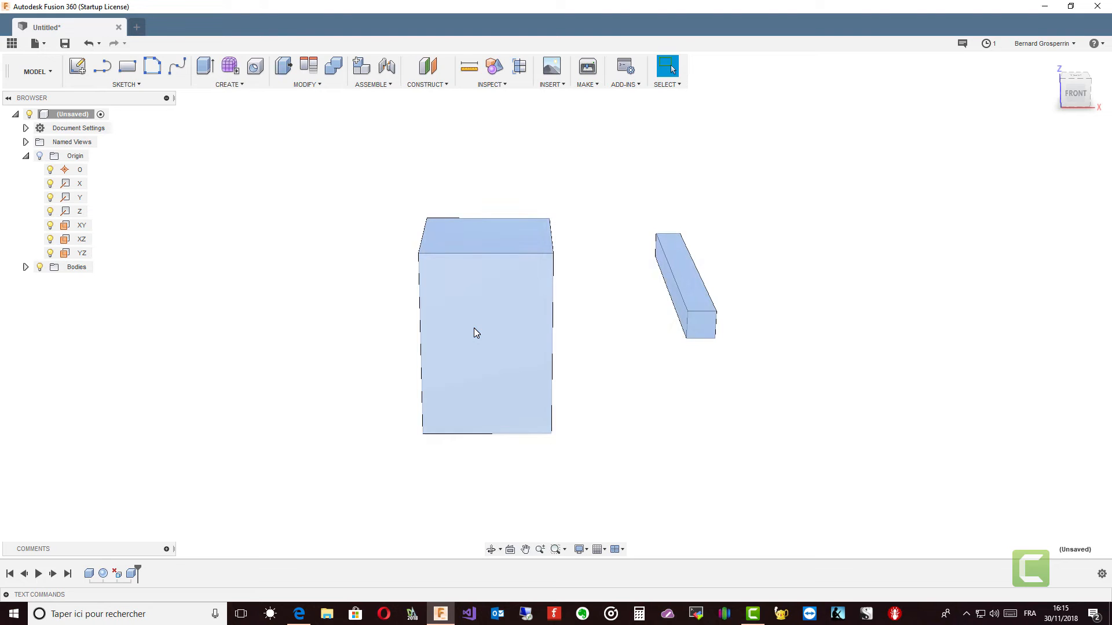
pyautogui.click(25, 267)
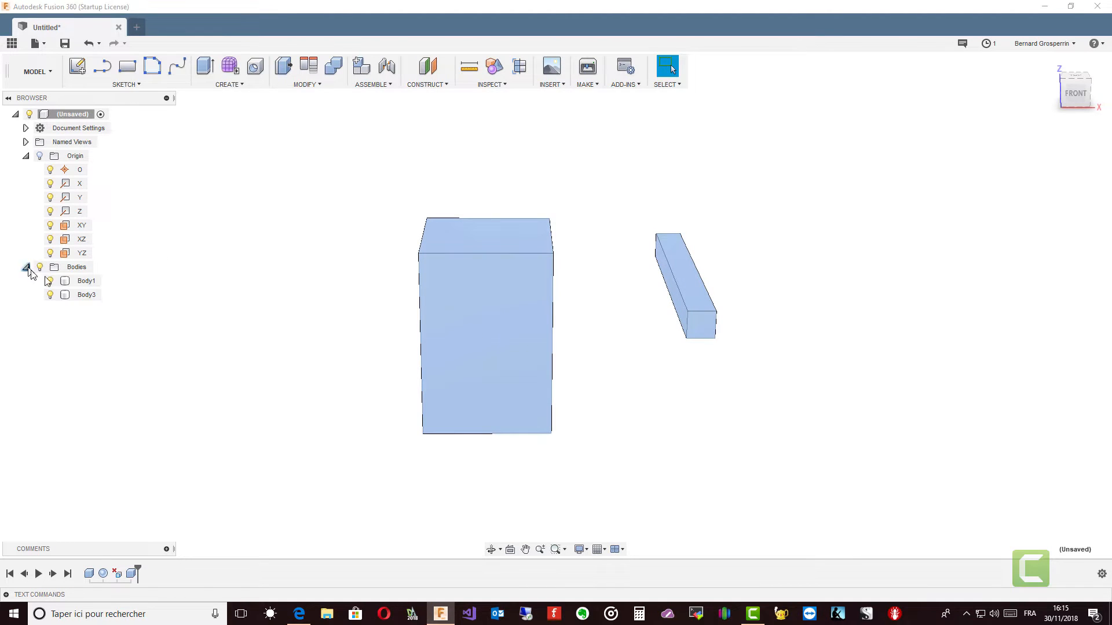
pyautogui.click(84, 281)
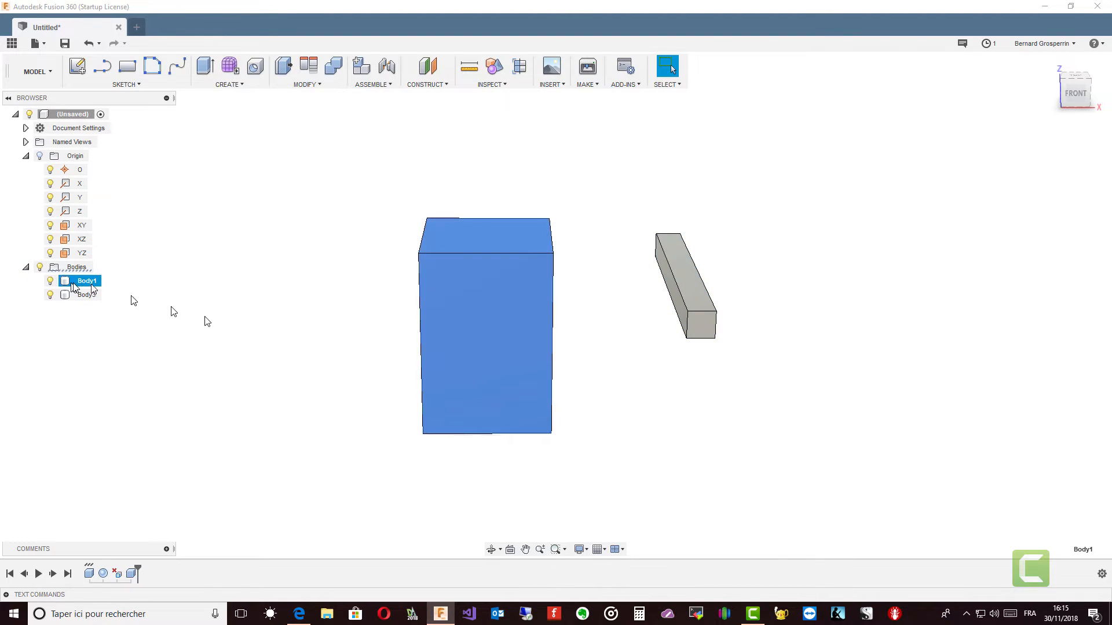
pyautogui.rightClick(465, 342)
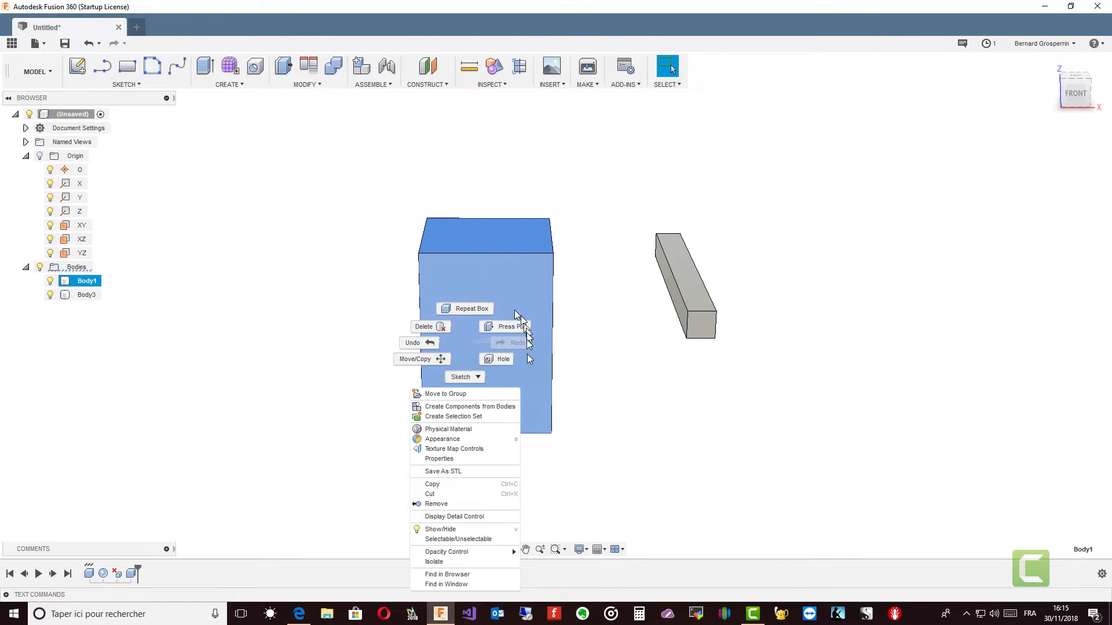
pyautogui.click(461, 377)
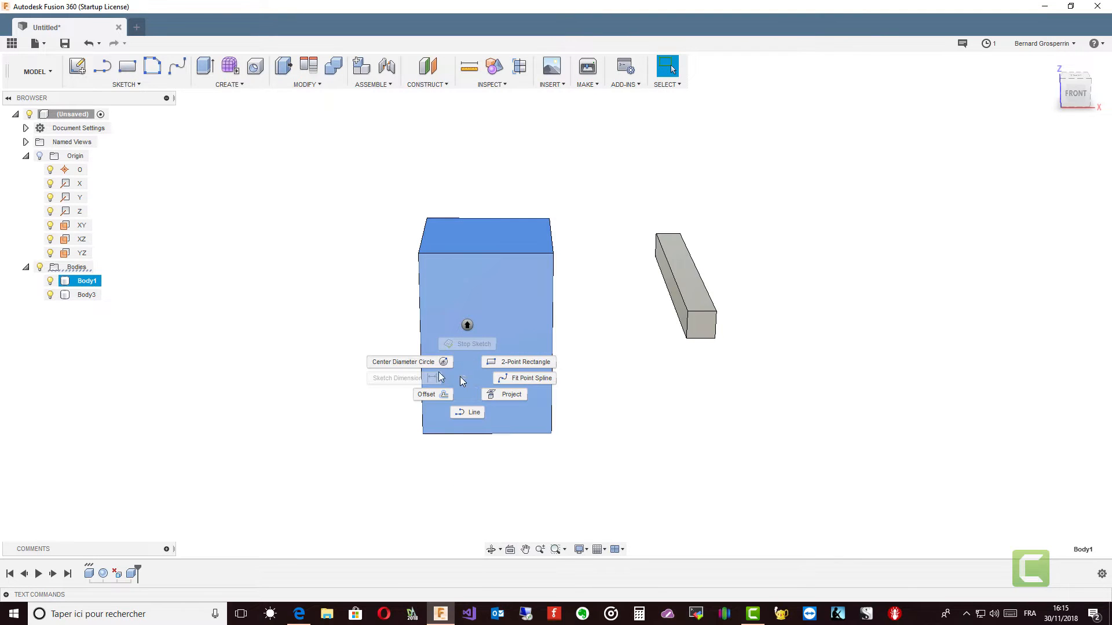
pyautogui.click(382, 344)
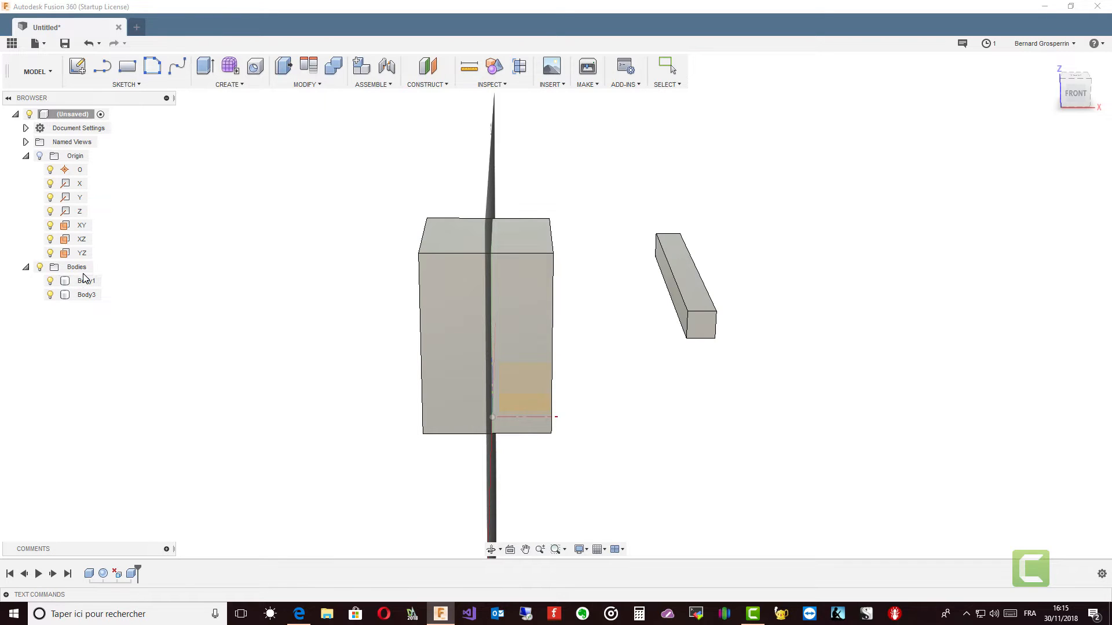
pyautogui.press('Escape')
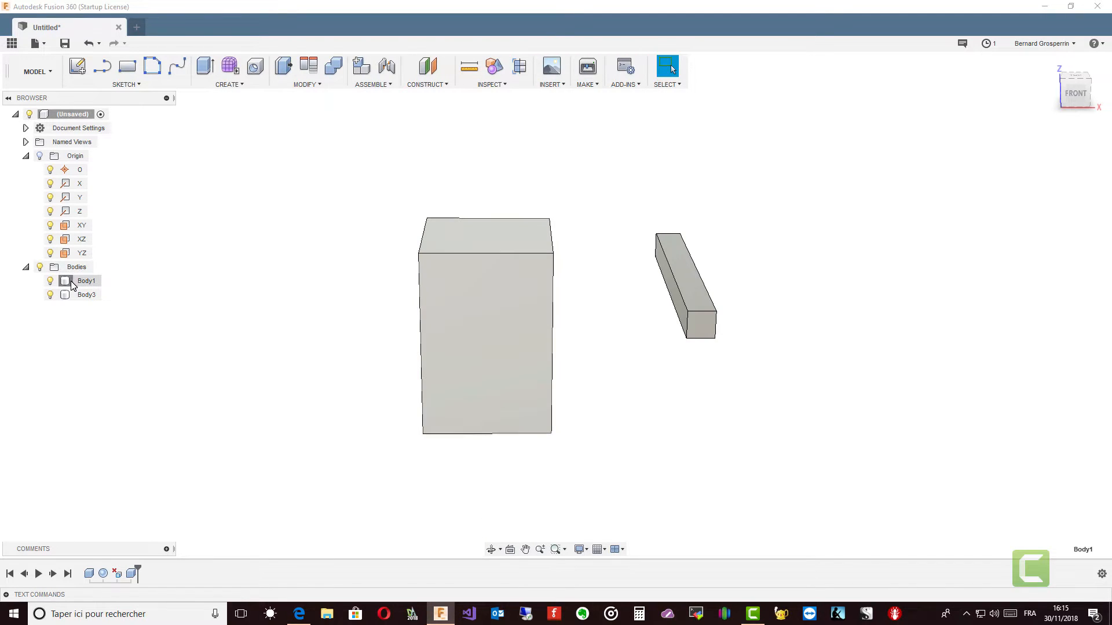
# Step: Start Move/Copy on Body1 and free-move it in the XZ plane by about -7.4 mm in X and -1.4 mm in Z
pyautogui.click(81, 281)
pyautogui.rightClick(75, 283)
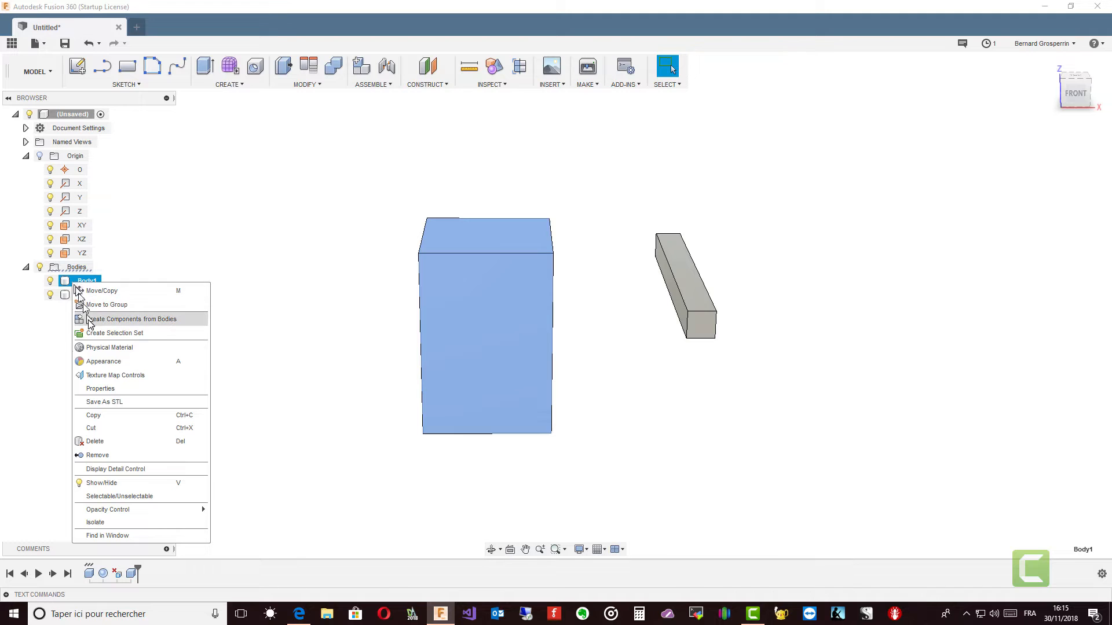
pyautogui.click(98, 291)
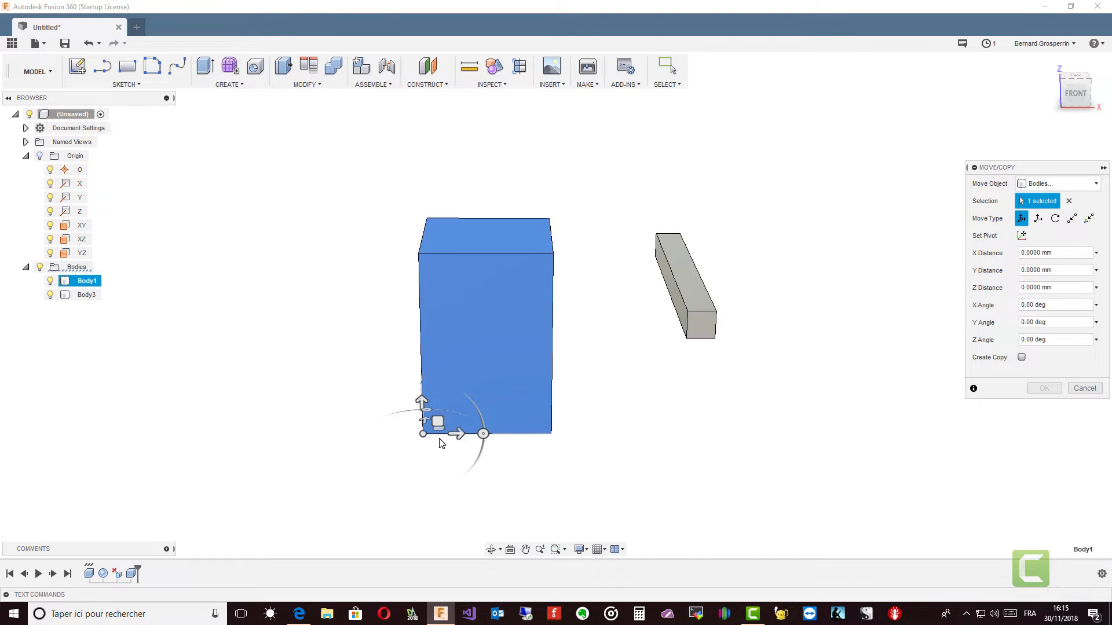
pyautogui.keyDown('shift'); pyautogui.moveTo(474, 444); pyautogui.dragTo(403, 325, button='middle'); pyautogui.keyUp('shift')
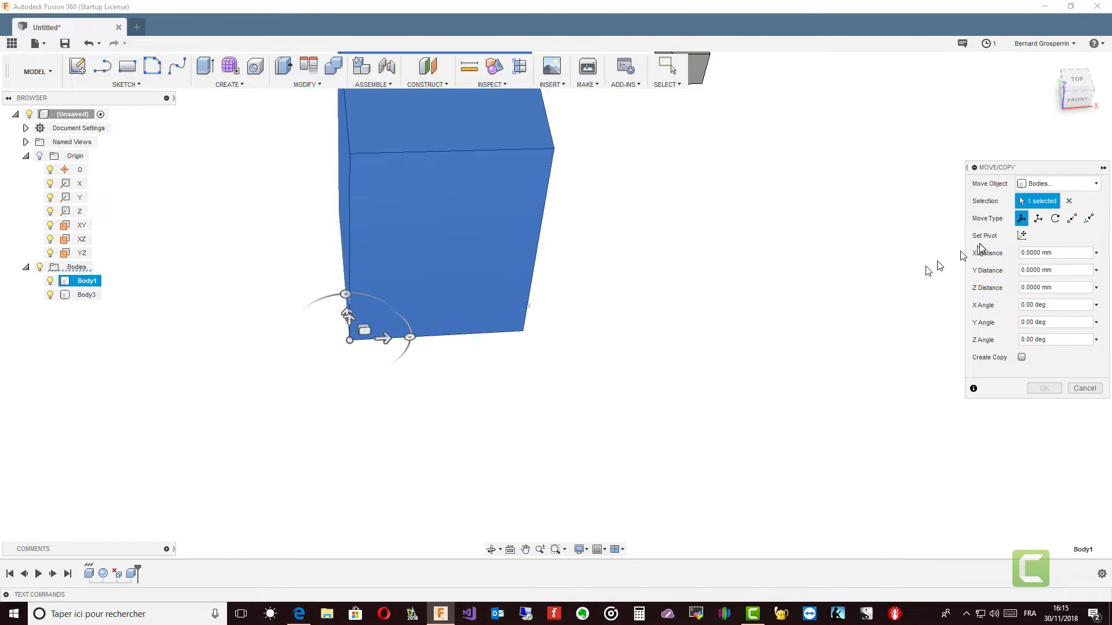
pyautogui.keyDown('shift'); pyautogui.moveTo(790, 236); pyautogui.dragTo(464, 351, button='middle'); pyautogui.keyUp('shift')
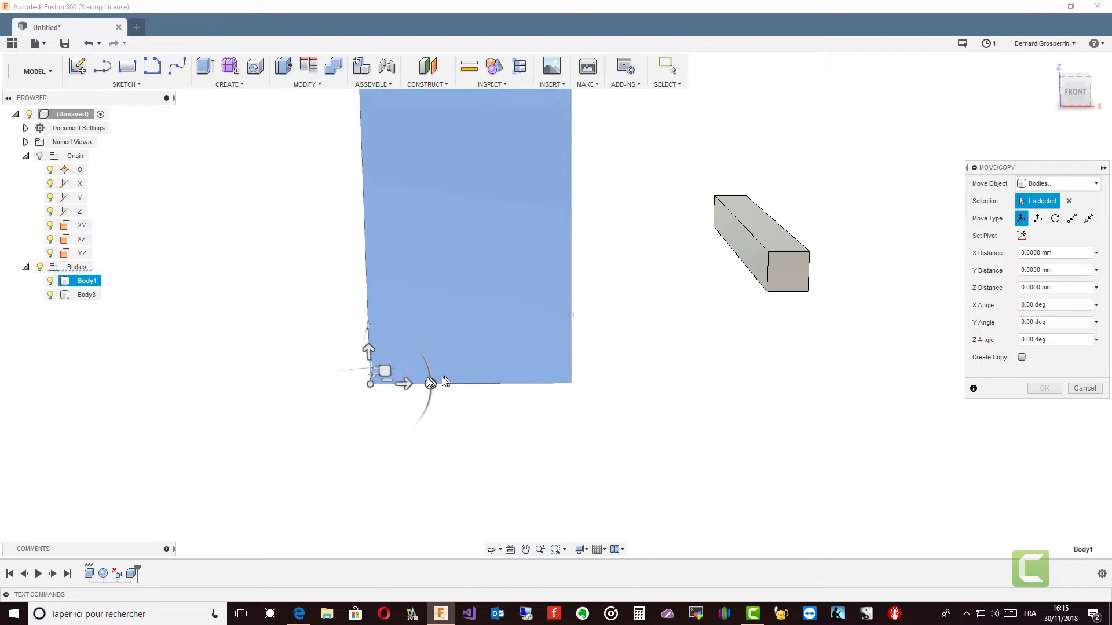
pyautogui.moveTo(385, 371)
pyautogui.mouseDown()
pyautogui.moveTo(421, 360)
pyautogui.moveTo(371, 372)
pyautogui.mouseUp()
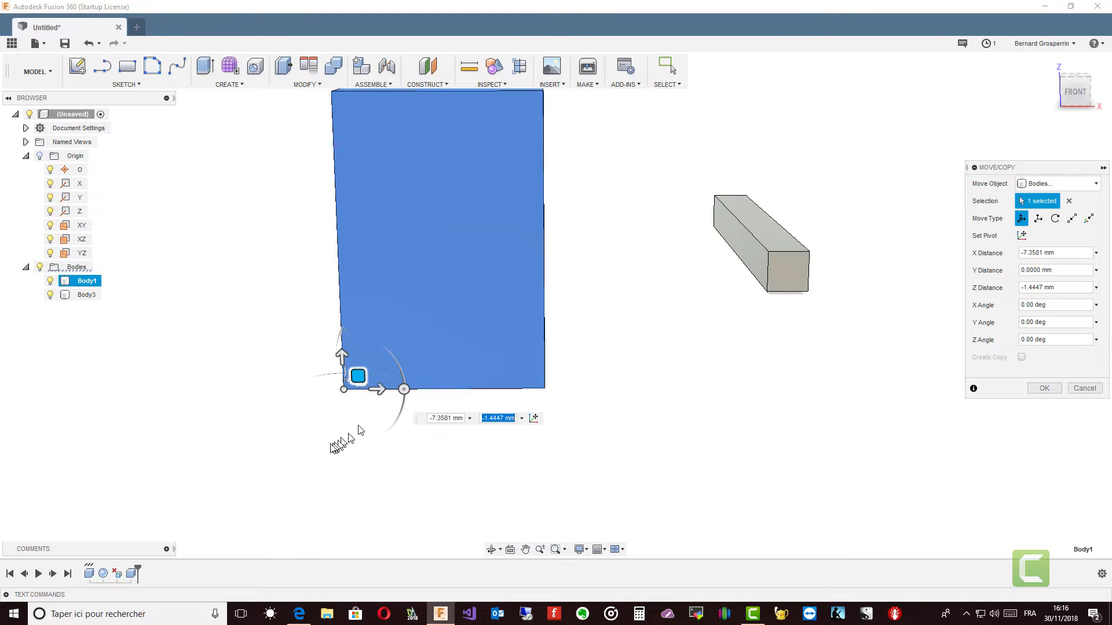
# Step: Free-move Body1 about 12.5 mm in Y and 3 mm in Z, and about -1.2 mm in X and 22 mm in Y
pyautogui.keyDown('shift'); pyautogui.moveTo(358, 391); pyautogui.dragTo(571, 421, button='middle'); pyautogui.keyUp('shift')
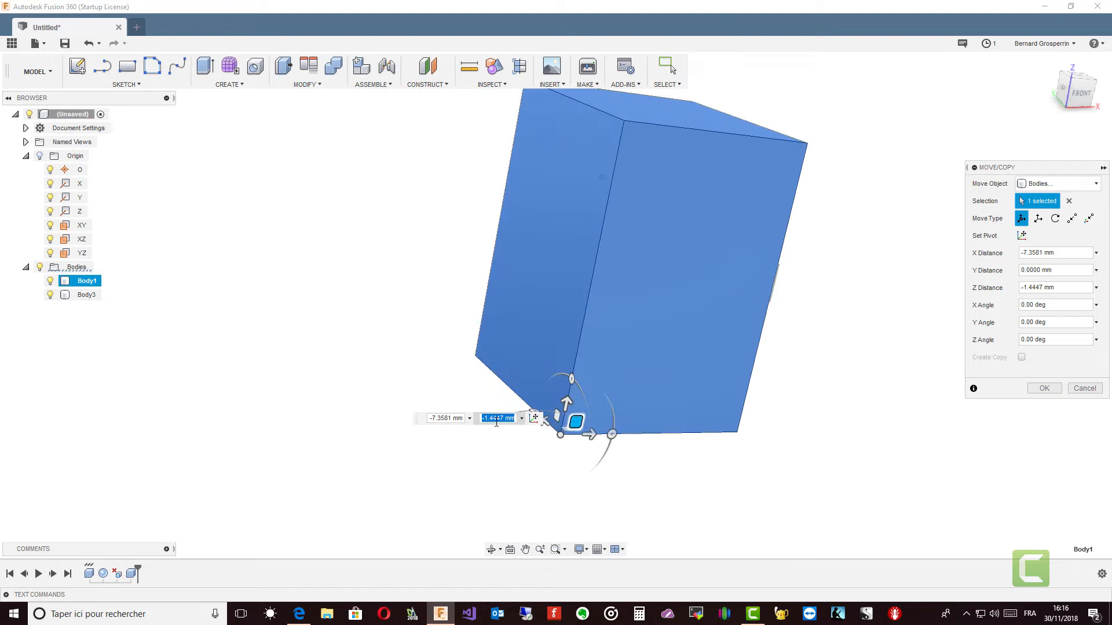
pyautogui.moveTo(576, 423)
pyautogui.mouseDown()
pyautogui.moveTo(566, 410)
pyautogui.moveTo(496, 405)
pyautogui.moveTo(466, 449)
pyautogui.moveTo(556, 480)
pyautogui.moveTo(651, 454)
pyautogui.moveTo(561, 384)
pyautogui.moveTo(464, 389)
pyautogui.moveTo(570, 486)
pyautogui.moveTo(573, 363)
pyautogui.moveTo(458, 458)
pyautogui.moveTo(635, 454)
pyautogui.moveTo(555, 421)
pyautogui.mouseUp()
pyautogui.keyDown('shift'); pyautogui.moveTo(513, 422); pyautogui.dragTo(614, 421, button='middle'); pyautogui.keyUp('shift')
pyautogui.moveTo(502, 430); pyautogui.dragTo(457, 398)
pyautogui.keyDown('shift'); pyautogui.moveTo(499, 413); pyautogui.dragTo(525, 401, button='middle'); pyautogui.keyUp('shift')
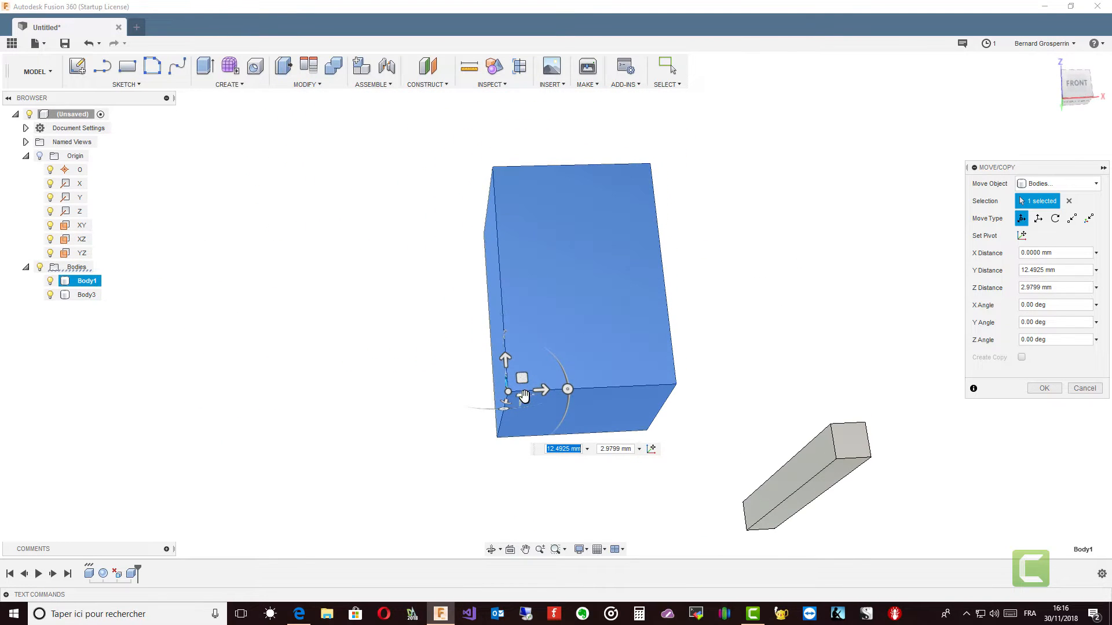
pyautogui.moveTo(525, 401)
pyautogui.mouseDown()
pyautogui.moveTo(556, 420)
pyautogui.moveTo(461, 403)
pyautogui.moveTo(548, 396)
pyautogui.moveTo(519, 414)
pyautogui.mouseUp()
pyautogui.keyDown('shift'); pyautogui.moveTo(520, 400); pyautogui.dragTo(543, 460, button='middle'); pyautogui.keyUp('shift')
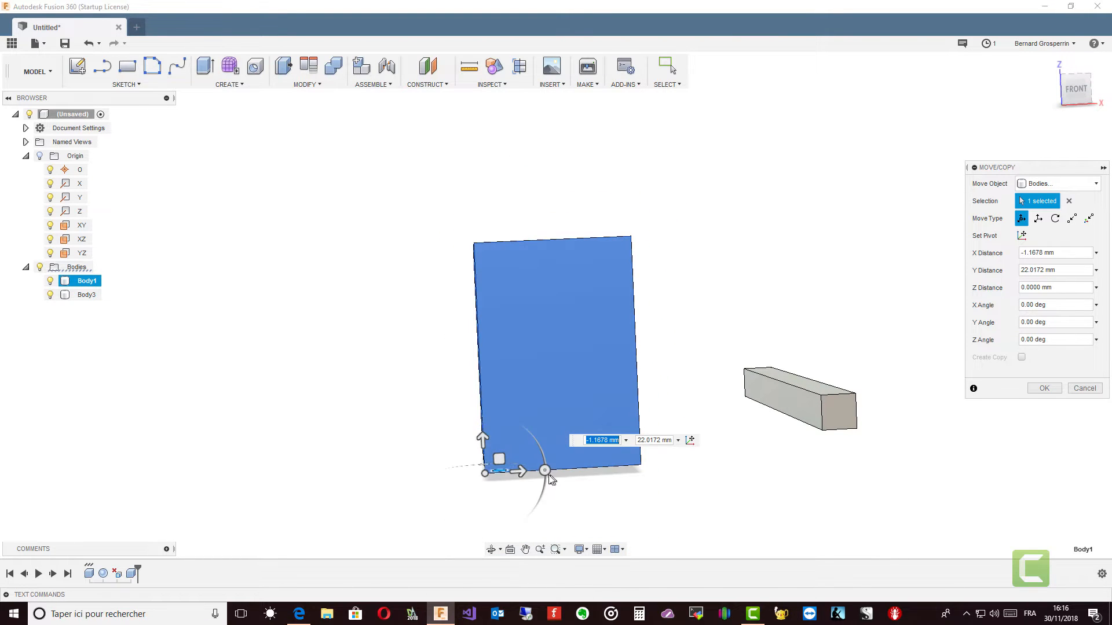
# Step: Try the front rotation handle on Body1 and slide the block along Z and about -2 mm along X
pyautogui.click(545, 470)
pyautogui.moveTo(545, 471)
pyautogui.mouseDown()
pyautogui.moveTo(519, 448)
pyautogui.moveTo(539, 464)
pyautogui.moveTo(530, 490)
pyautogui.moveTo(527, 474)
pyautogui.mouseUp()
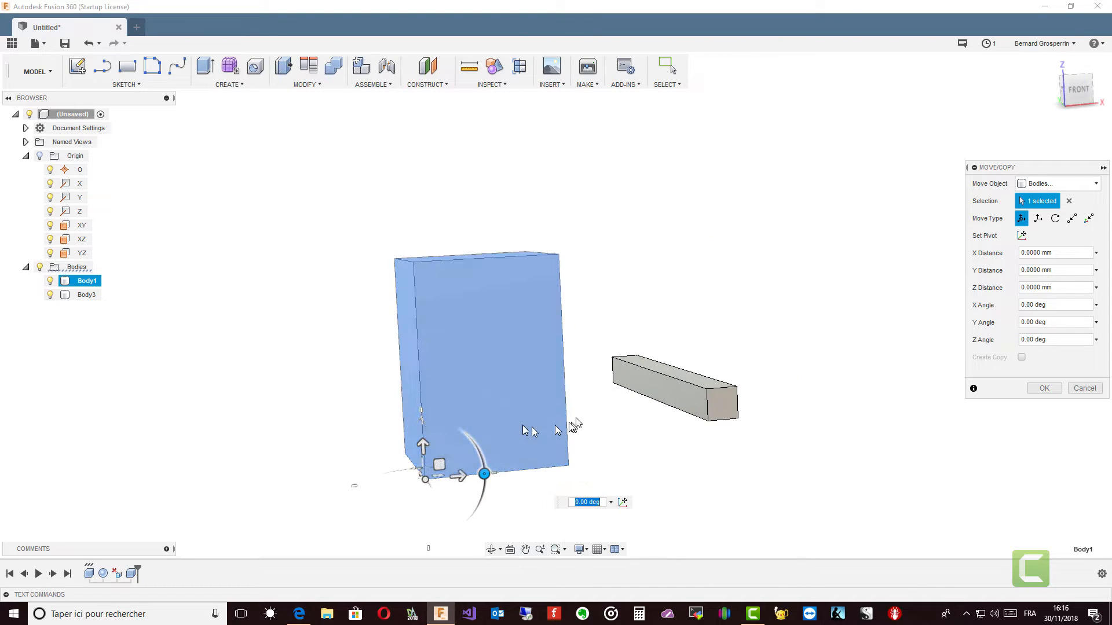
pyautogui.moveTo(422, 447); pyautogui.dragTo(415, 421)
pyautogui.moveTo(458, 455)
pyautogui.mouseDown()
pyautogui.moveTo(523, 452)
pyautogui.moveTo(452, 458)
pyautogui.mouseUp()
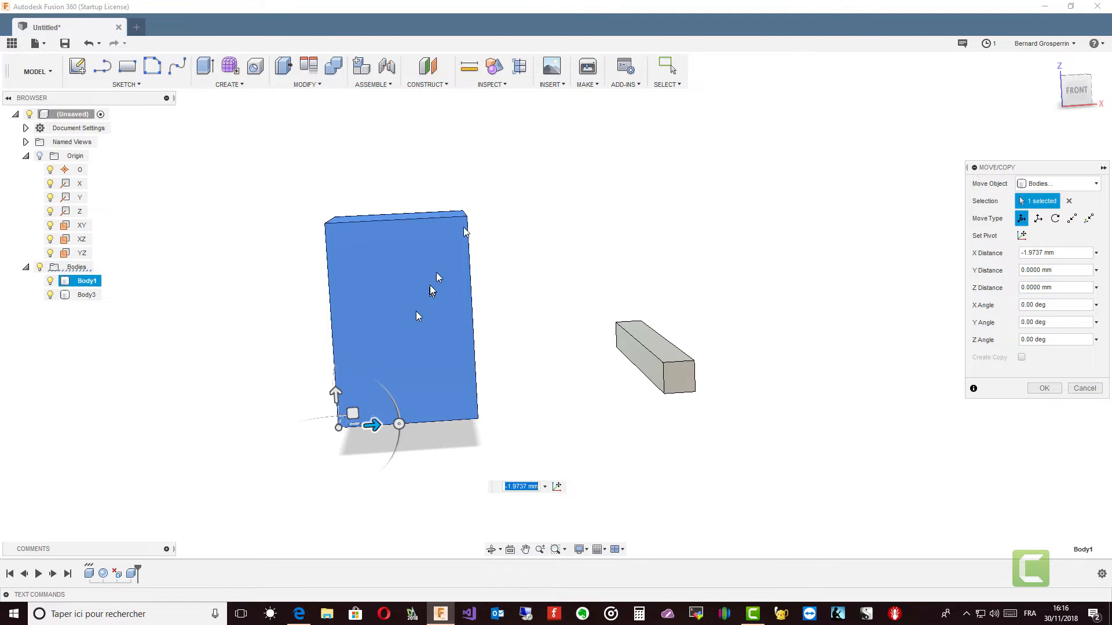
# Step: Set the move pivot to Body1's upper front corner on the positive X side and try rotating the block about it
pyautogui.click(1022, 235)
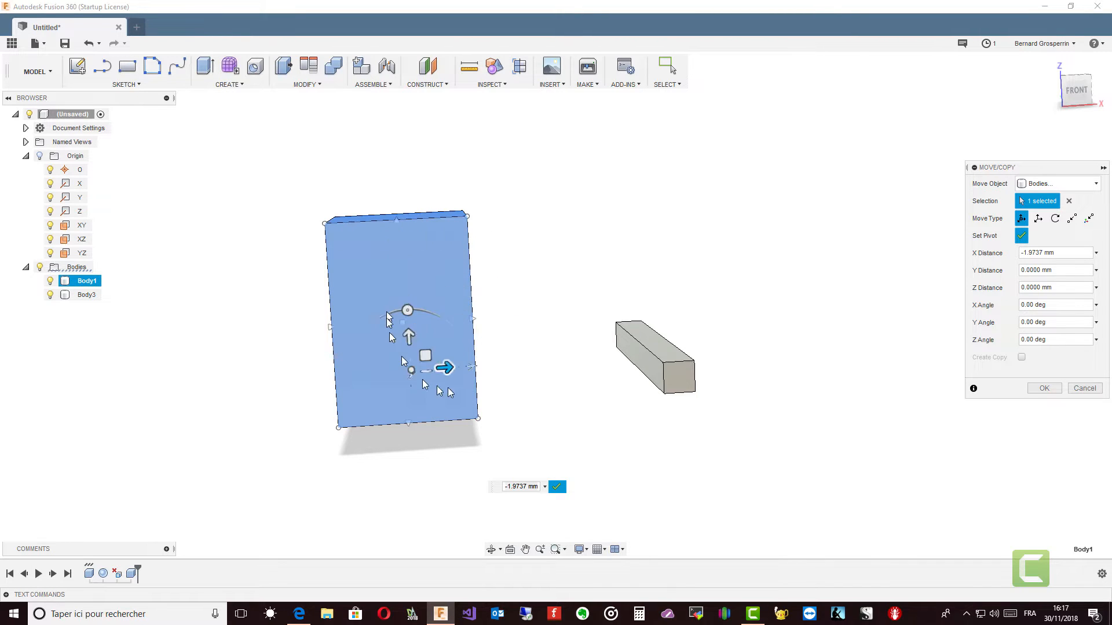
pyautogui.click(468, 218)
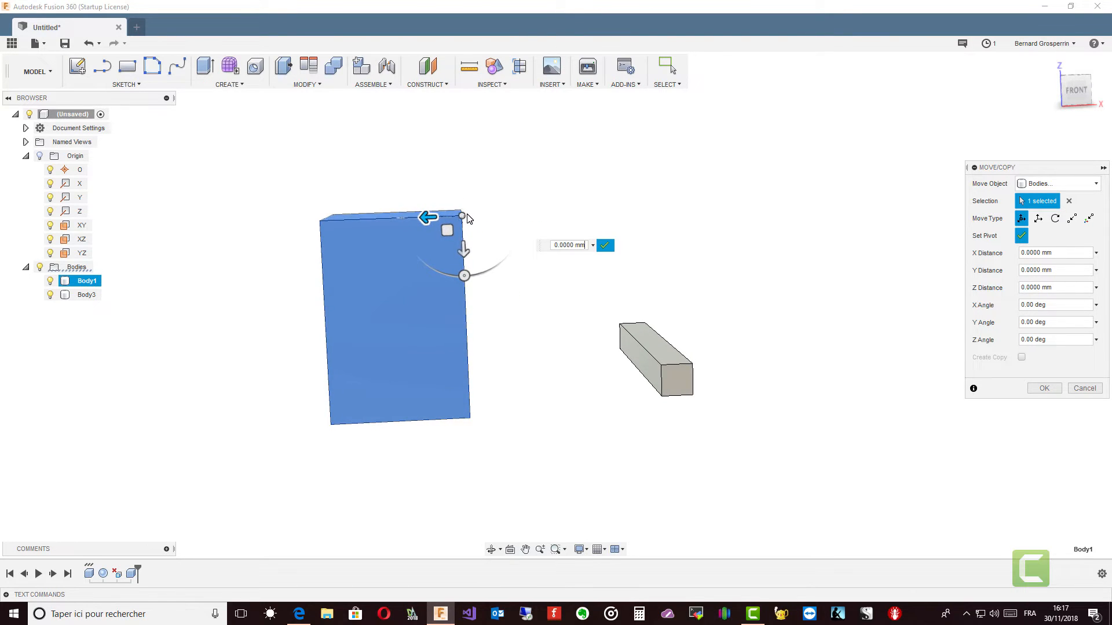
pyautogui.click(605, 247)
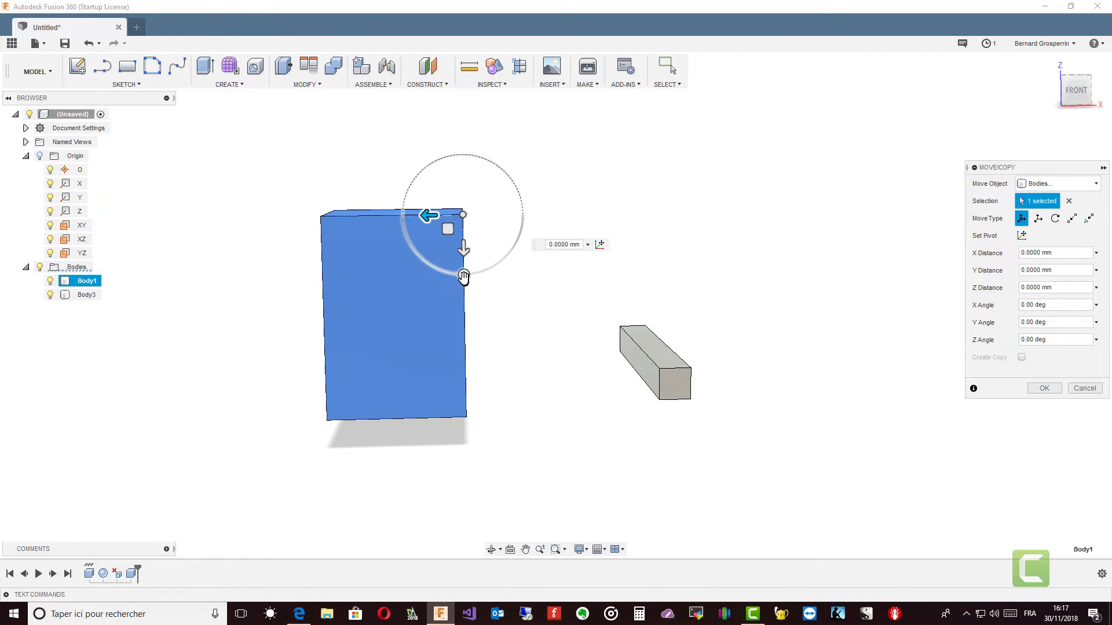
pyautogui.moveTo(463, 276)
pyautogui.mouseDown()
pyautogui.moveTo(418, 255)
pyautogui.moveTo(449, 275)
pyautogui.moveTo(496, 259)
pyautogui.moveTo(519, 231)
pyautogui.moveTo(499, 260)
pyautogui.moveTo(447, 268)
pyautogui.moveTo(464, 273)
pyautogui.moveTo(426, 261)
pyautogui.moveTo(416, 244)
pyautogui.moveTo(464, 276)
pyautogui.mouseUp()
pyautogui.keyDown('shift'); pyautogui.moveTo(492, 284); pyautogui.dragTo(478, 313, button='middle'); pyautogui.keyUp('shift')
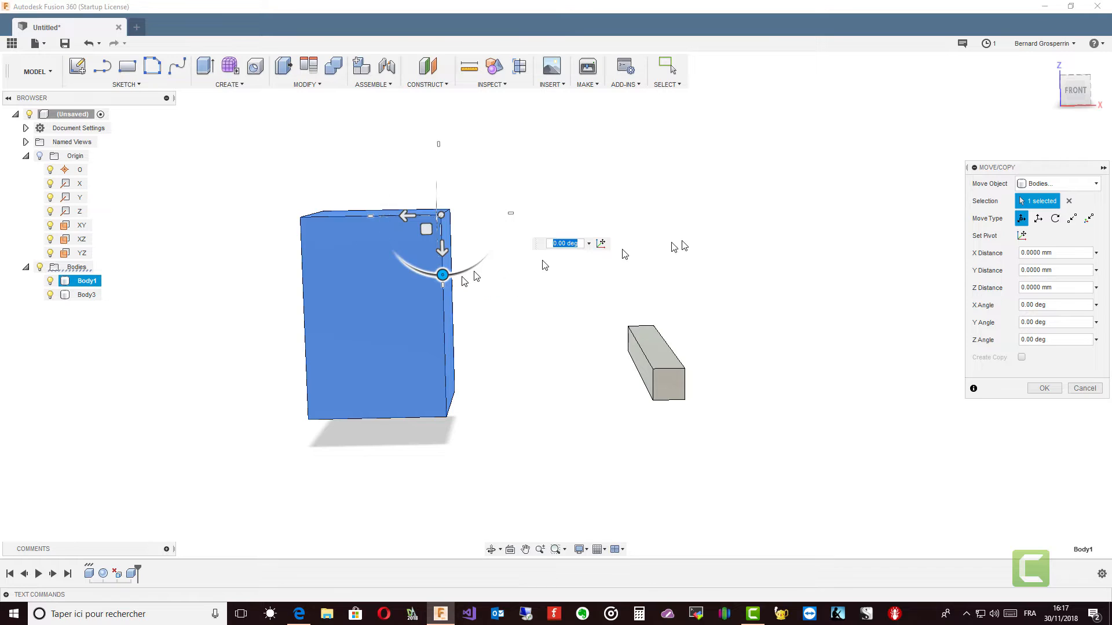
# Step: Translate Body1 along the component axes by about -9.6 mm in X, 15.3 mm in Y and 8.7 mm in Z
pyautogui.click(1038, 220)
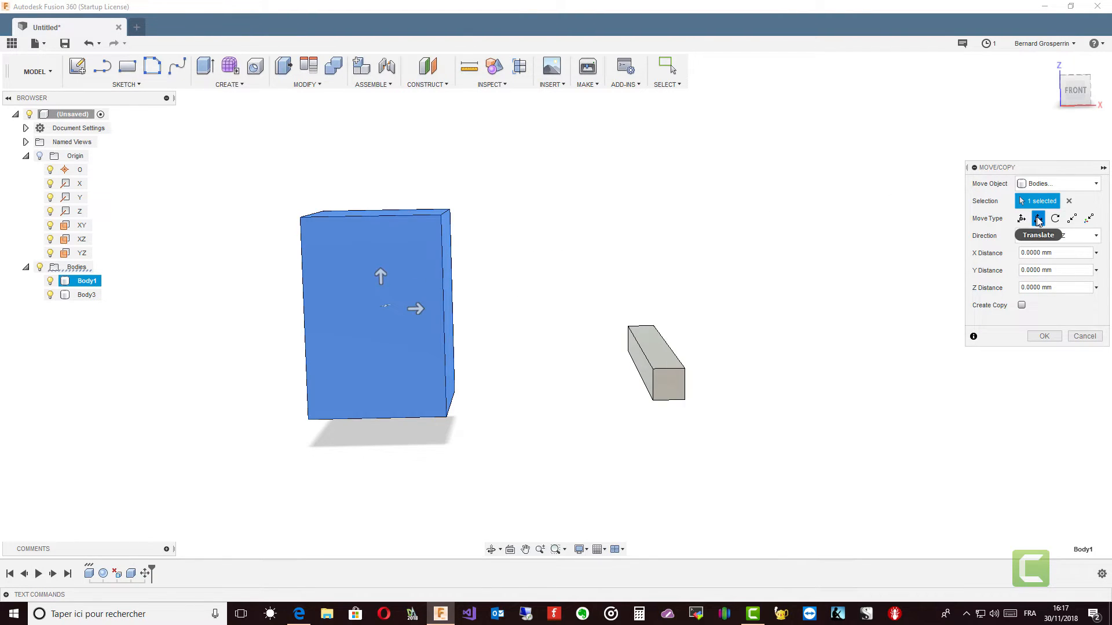
pyautogui.keyDown('shift'); pyautogui.moveTo(724, 303); pyautogui.dragTo(483, 335, button='middle'); pyautogui.keyUp('shift')
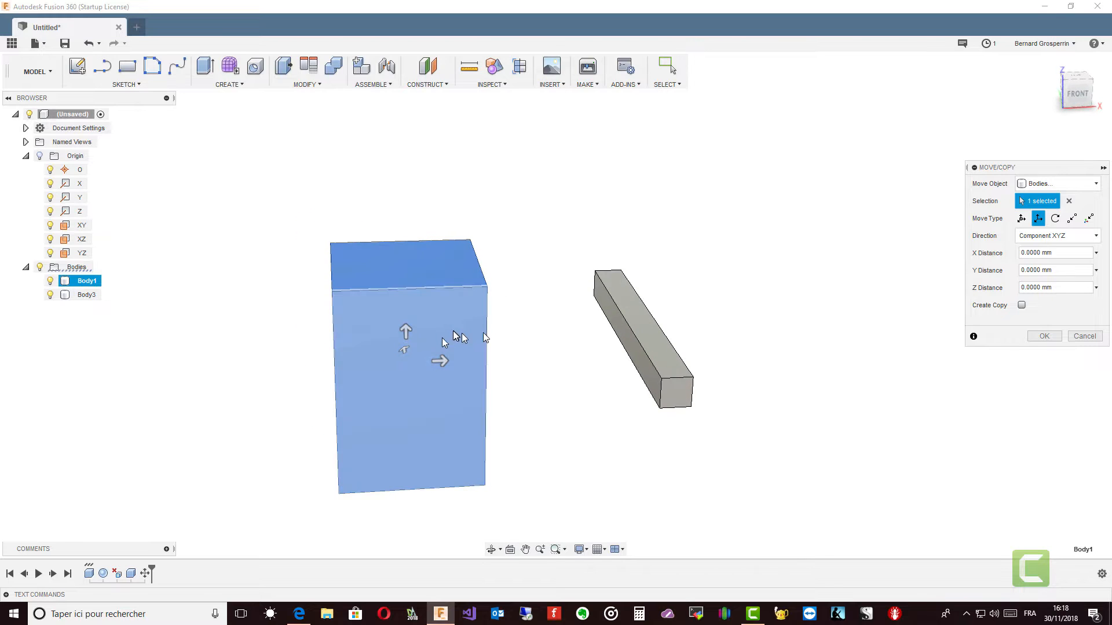
pyautogui.moveTo(438, 362); pyautogui.dragTo(355, 312)
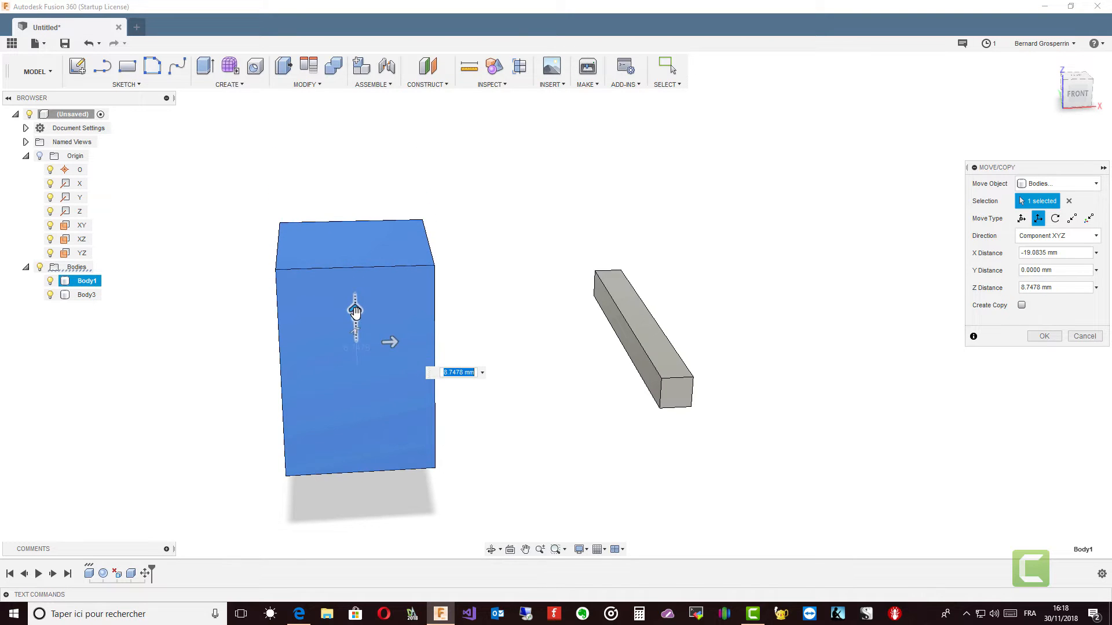
pyautogui.keyDown('shift'); pyautogui.moveTo(360, 339); pyautogui.dragTo(295, 291, button='middle'); pyautogui.keyUp('shift')
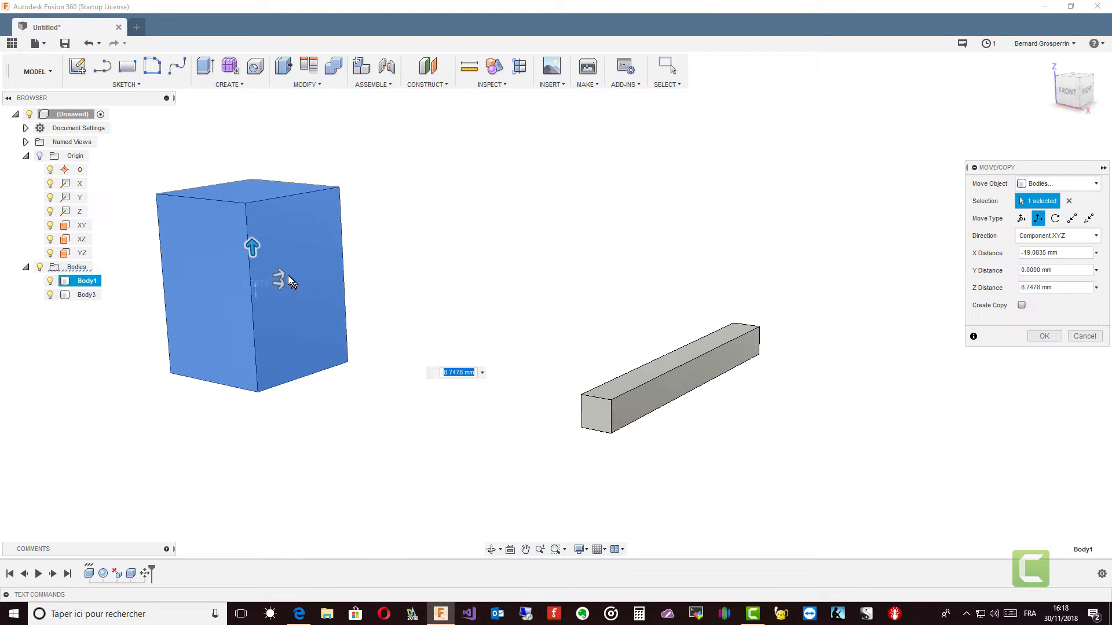
pyautogui.moveTo(283, 278)
pyautogui.mouseDown()
pyautogui.moveTo(249, 285)
pyautogui.moveTo(303, 277)
pyautogui.mouseUp()
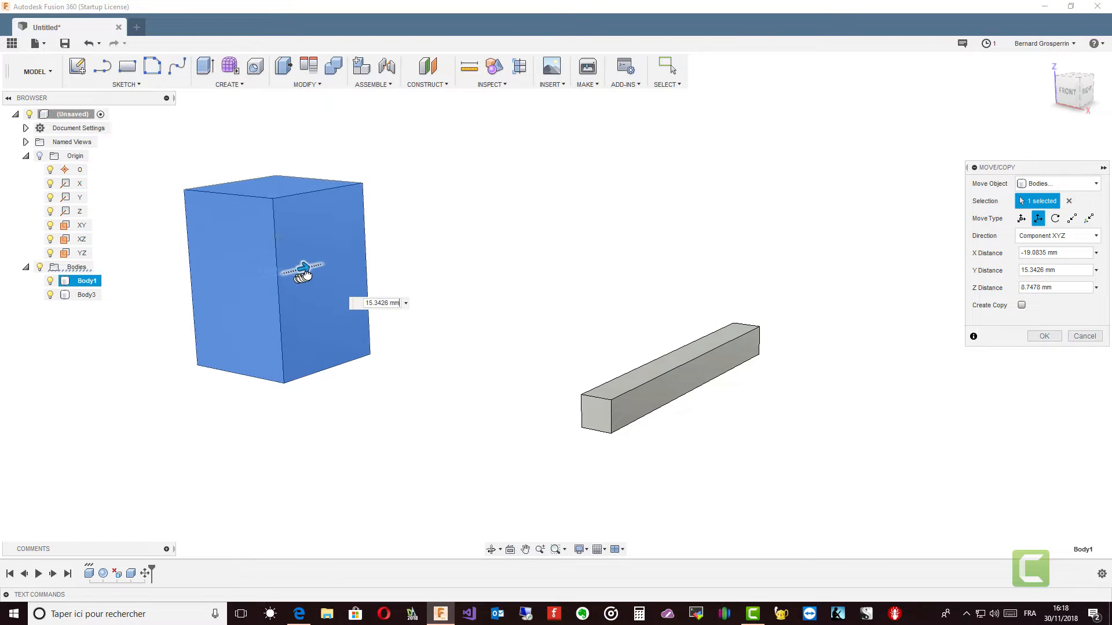
pyautogui.keyDown('shift'); pyautogui.moveTo(302, 272); pyautogui.dragTo(357, 275, button='middle'); pyautogui.keyUp('shift')
pyautogui.moveTo(361, 274); pyautogui.dragTo(385, 280)
pyautogui.keyDown('shift'); pyautogui.moveTo(386, 280); pyautogui.dragTo(833, 264, button='middle'); pyautogui.keyUp('shift')
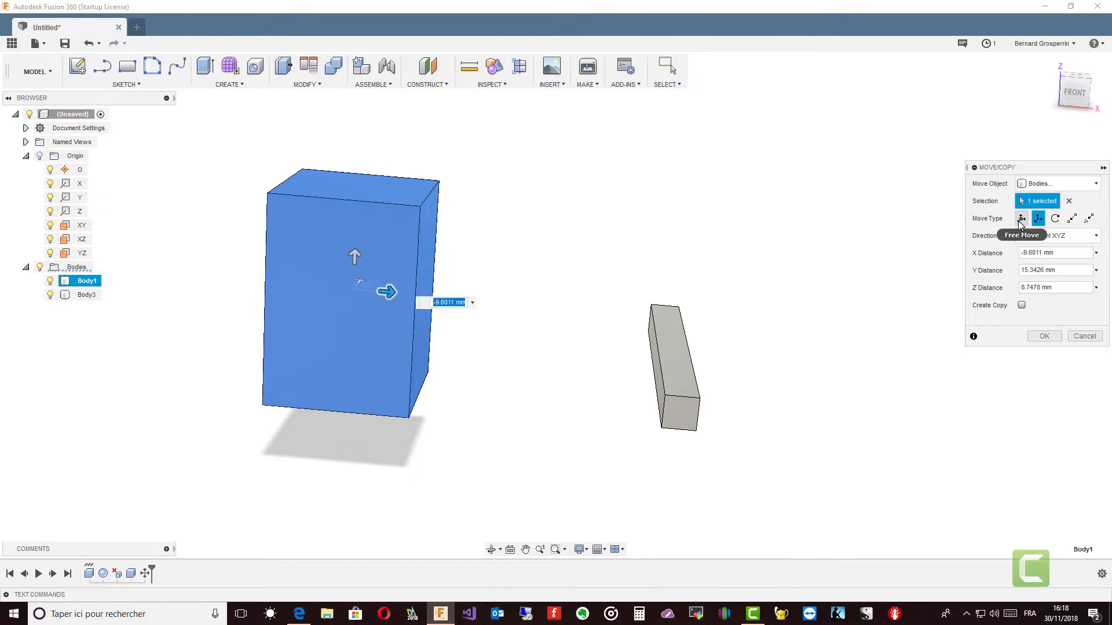
# Step: Try rotating Body1 by about -6.36 degrees around its vertical front edge on the positive X side
pyautogui.click(1021, 219)
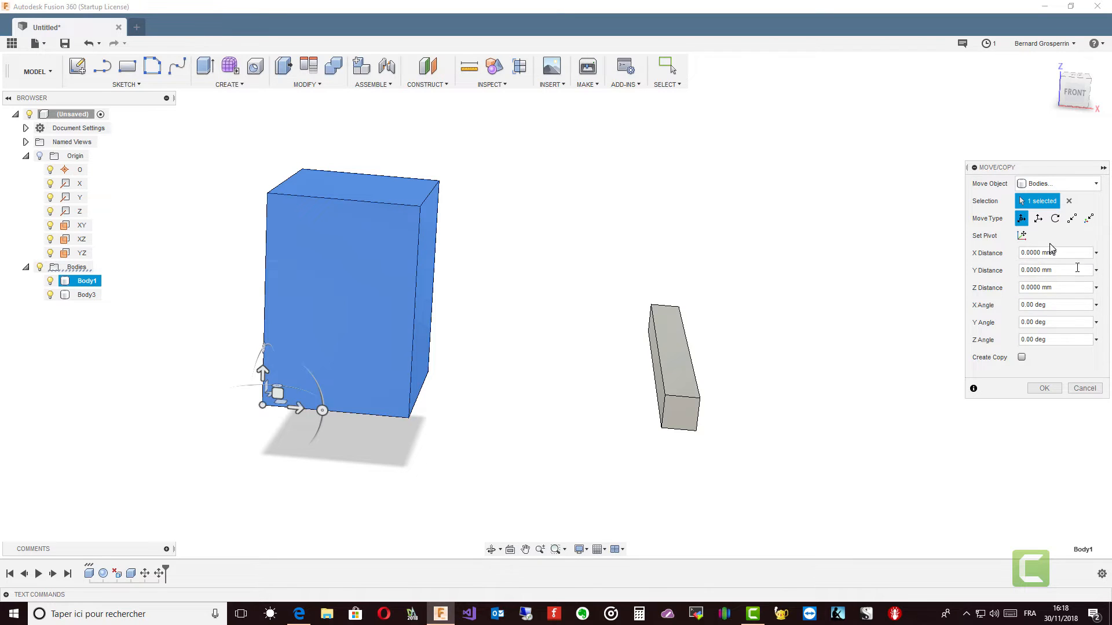
pyautogui.click(1039, 219)
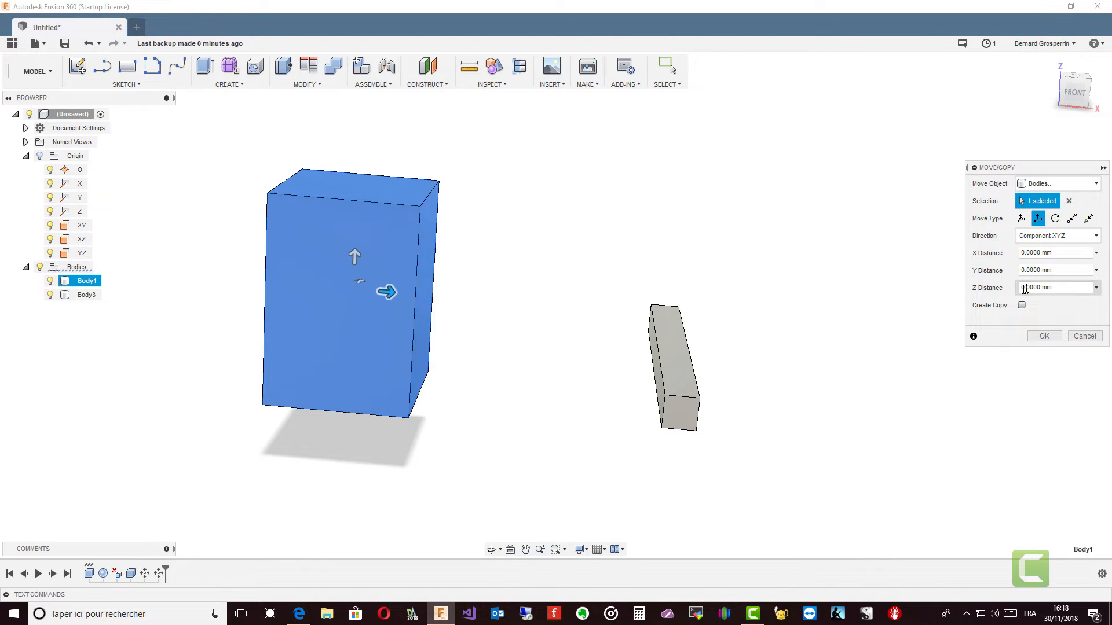
pyautogui.click(1055, 218)
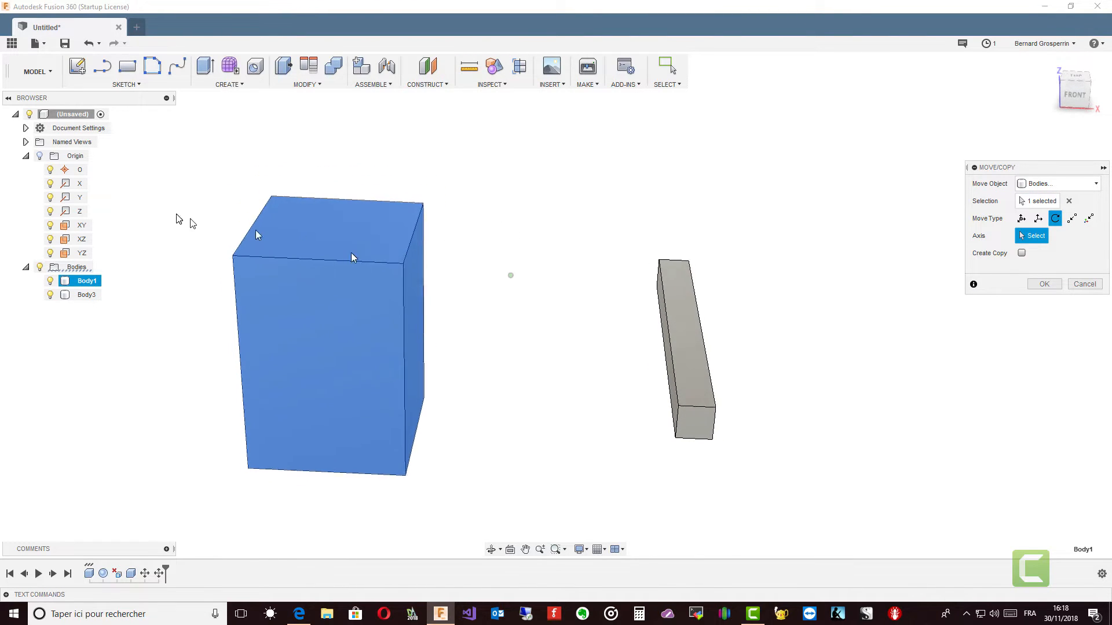
pyautogui.click(41, 156)
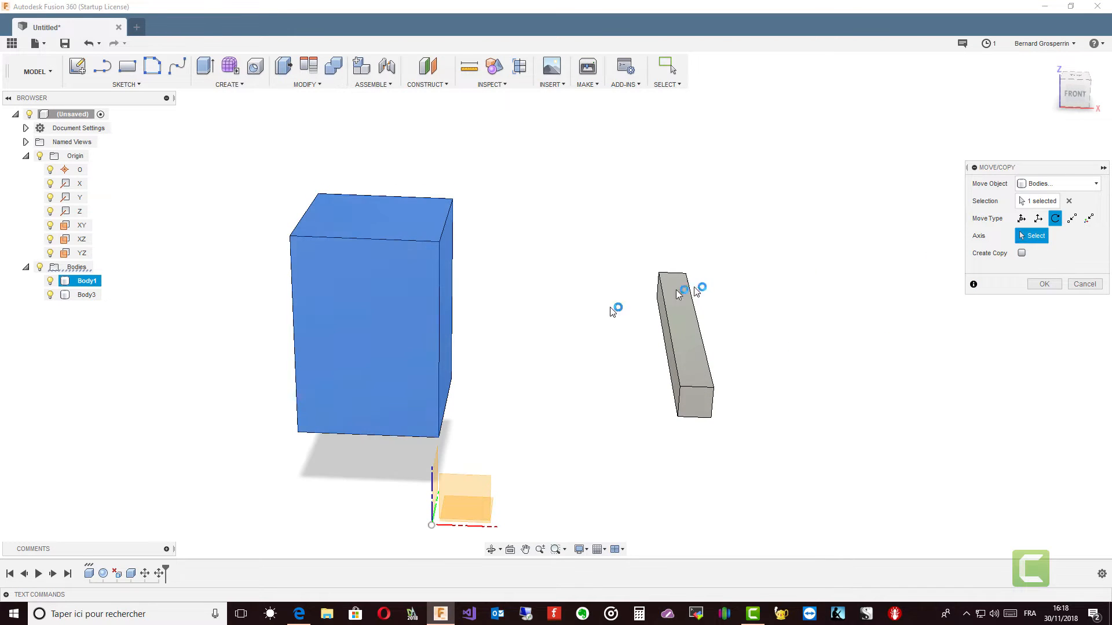
pyautogui.click(441, 348)
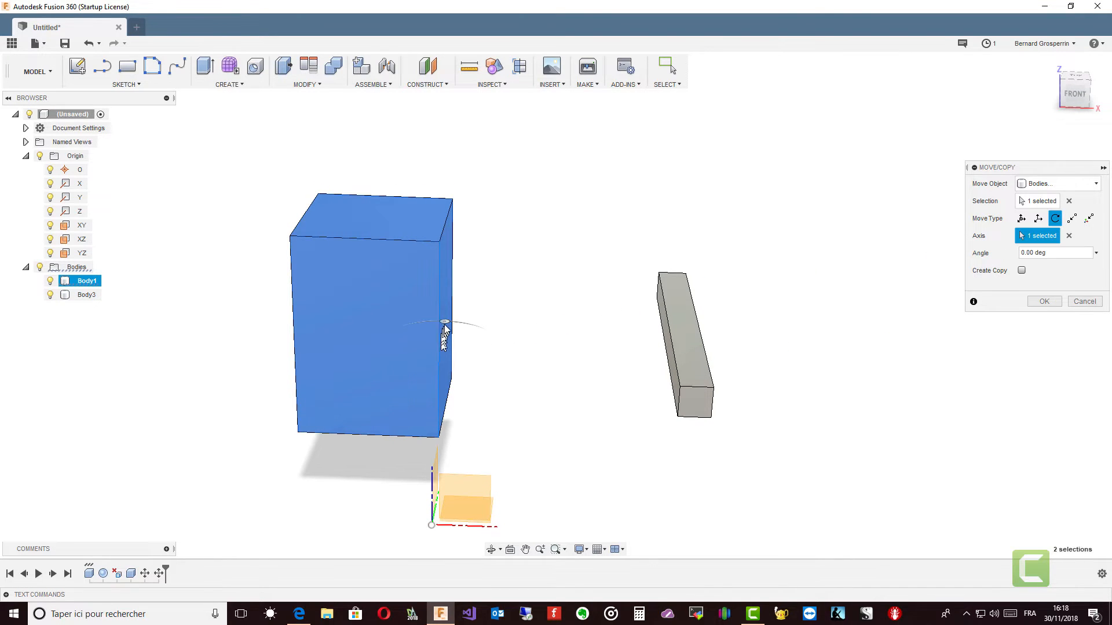
pyautogui.moveTo(445, 322)
pyautogui.mouseDown()
pyautogui.moveTo(479, 325)
pyautogui.moveTo(388, 334)
pyautogui.moveTo(385, 363)
pyautogui.moveTo(372, 335)
pyautogui.moveTo(414, 305)
pyautogui.moveTo(445, 310)
pyautogui.mouseUp()
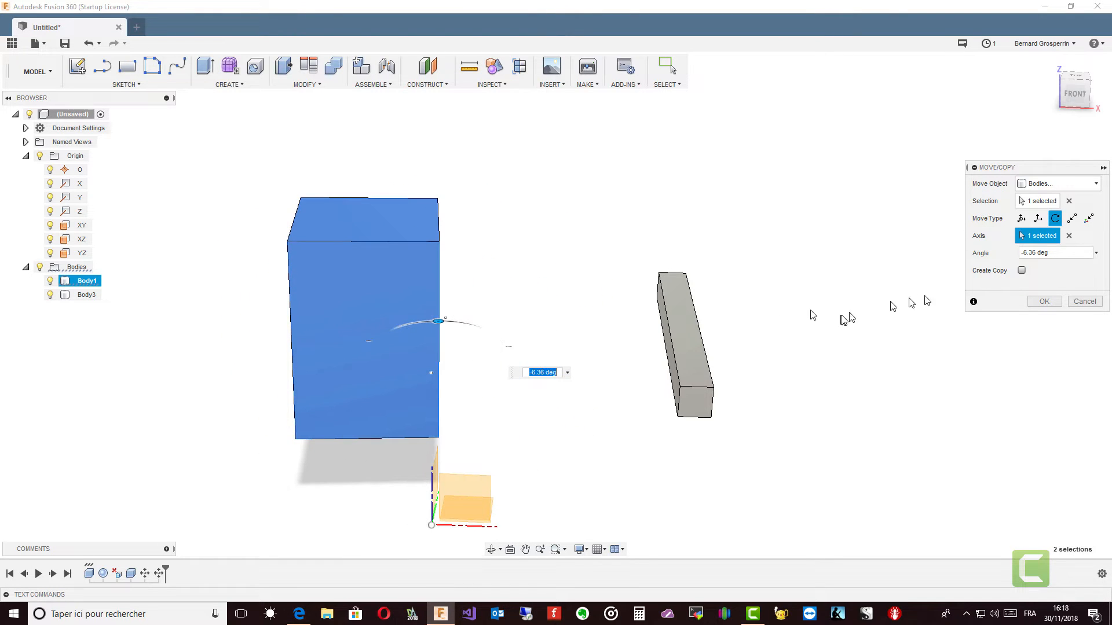
pyautogui.keyDown('shift'); pyautogui.moveTo(933, 253); pyautogui.dragTo(575, 400, button='middle'); pyautogui.keyUp('shift')
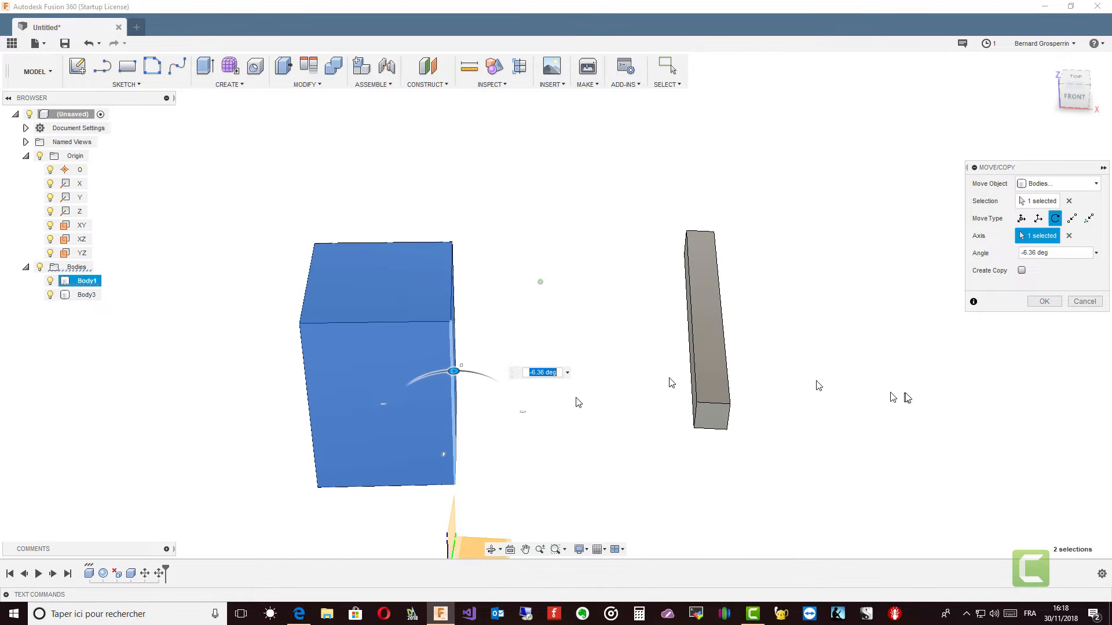
pyautogui.click(1044, 302)
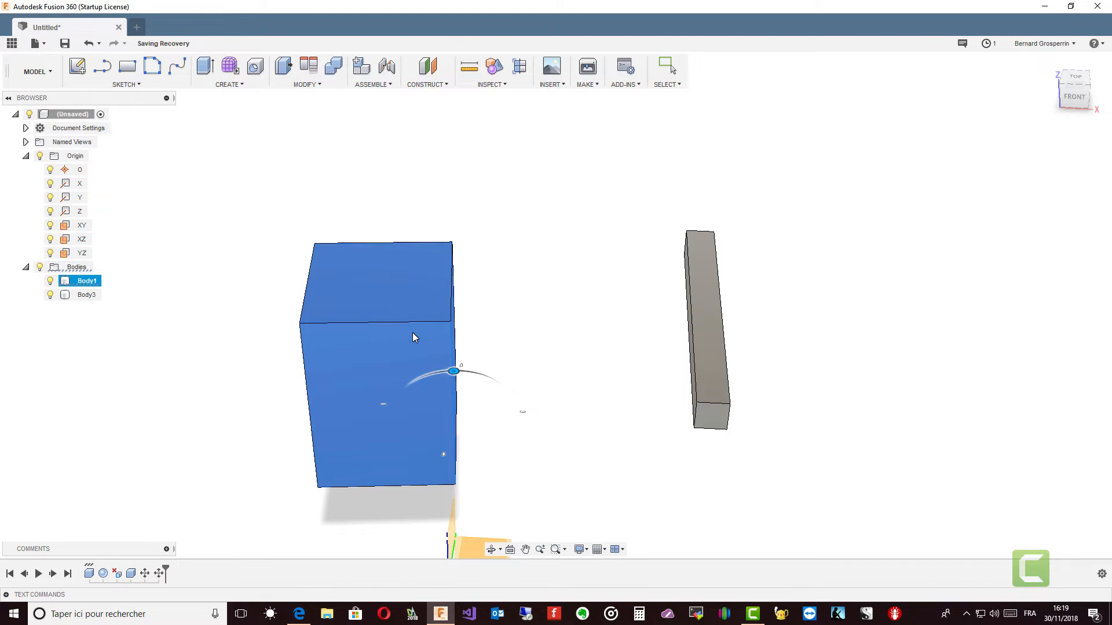
pyautogui.press('Escape')
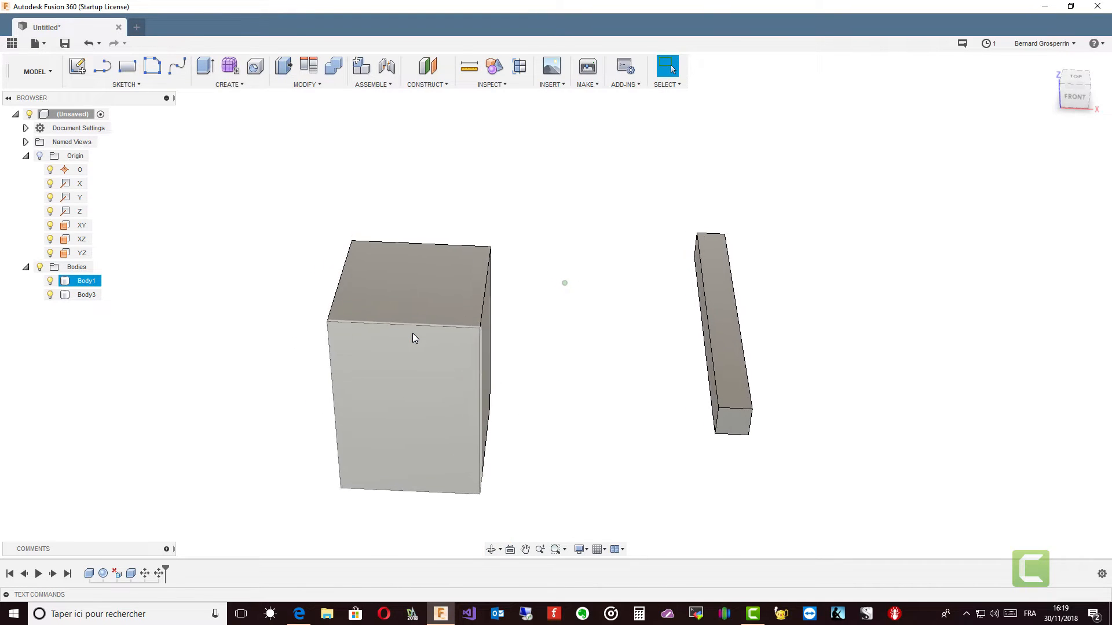
# Step: Create a construction axis perpendicular to Body1's top face, through a point near the middle of that face
pyautogui.click(445, 85)
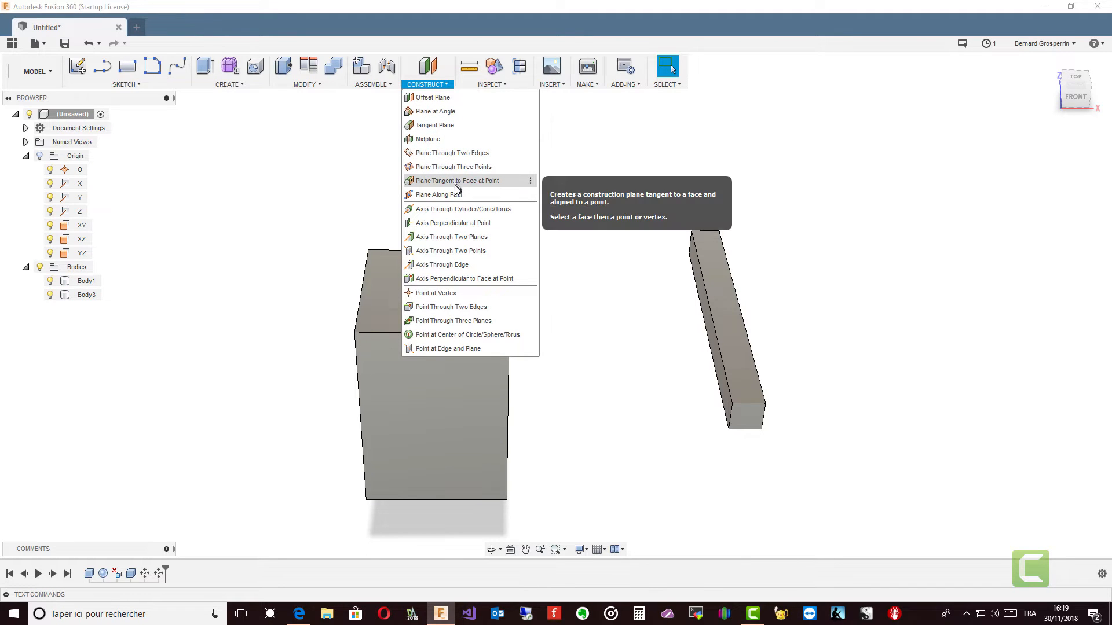
pyautogui.click(446, 225)
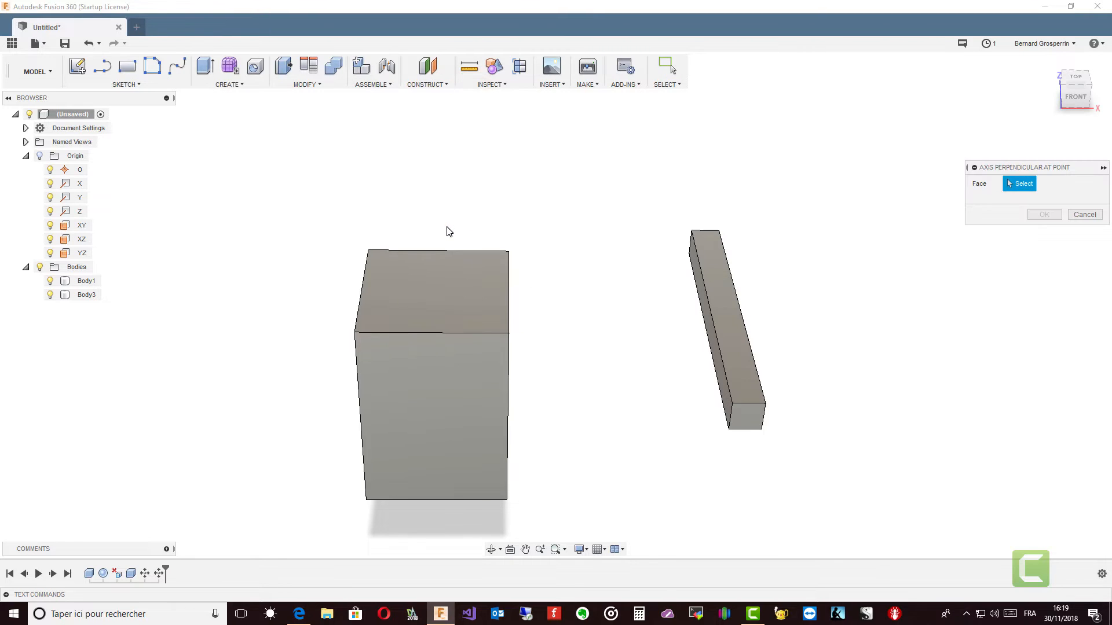
pyautogui.click(448, 303)
pyautogui.keyDown('shift'); pyautogui.moveTo(449, 307); pyautogui.dragTo(496, 315, button='middle'); pyautogui.keyUp('shift')
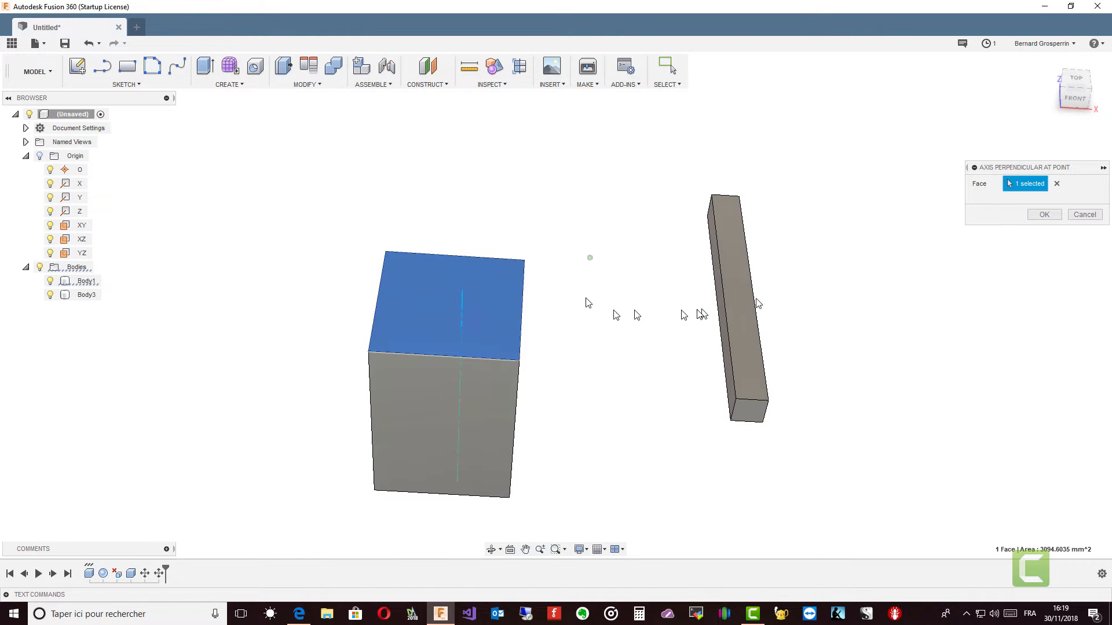
pyautogui.click(1044, 214)
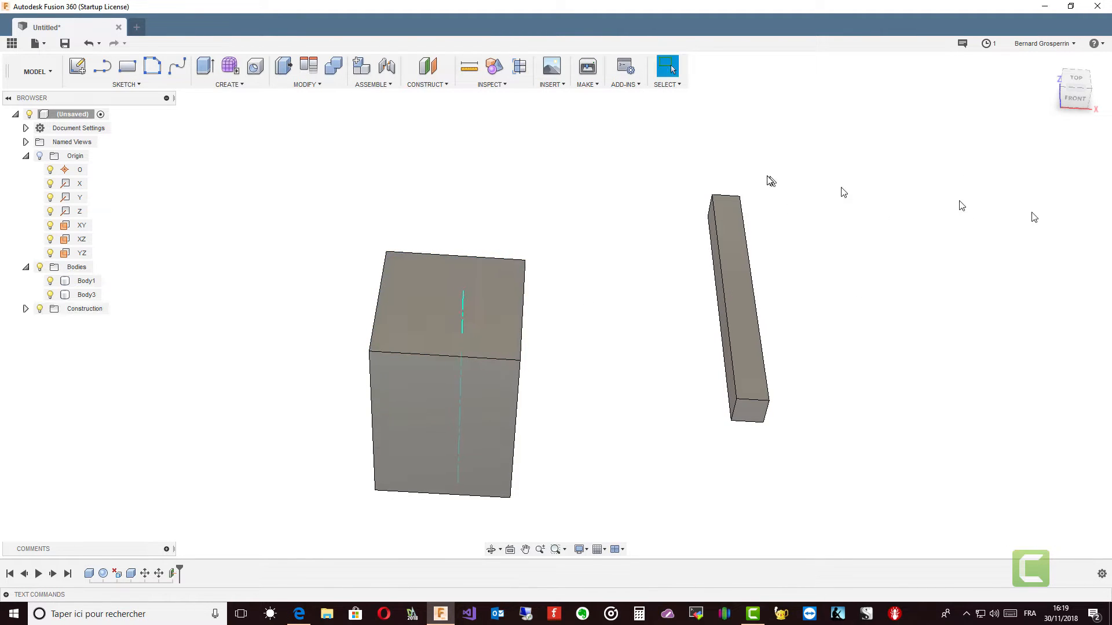
# Step: Try rotating Body1 around the construction axis perpendicular to its top face
pyautogui.keyDown('shift'); pyautogui.moveTo(587, 133); pyautogui.dragTo(579, 125, button='middle'); pyautogui.keyUp('shift')
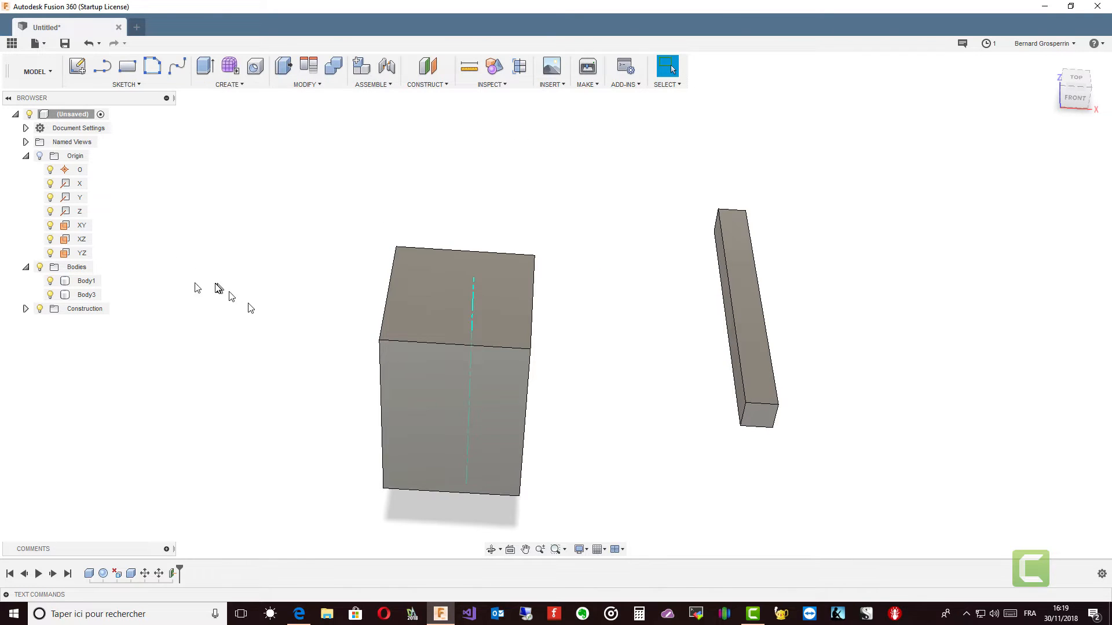
pyautogui.click(93, 281)
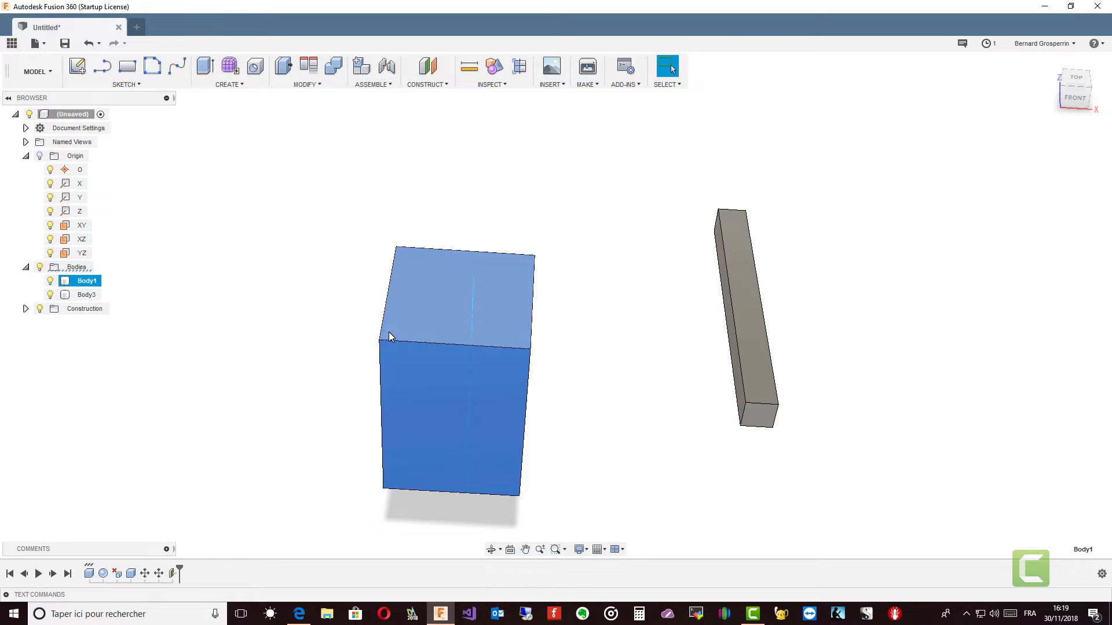
pyautogui.rightClick(388, 332)
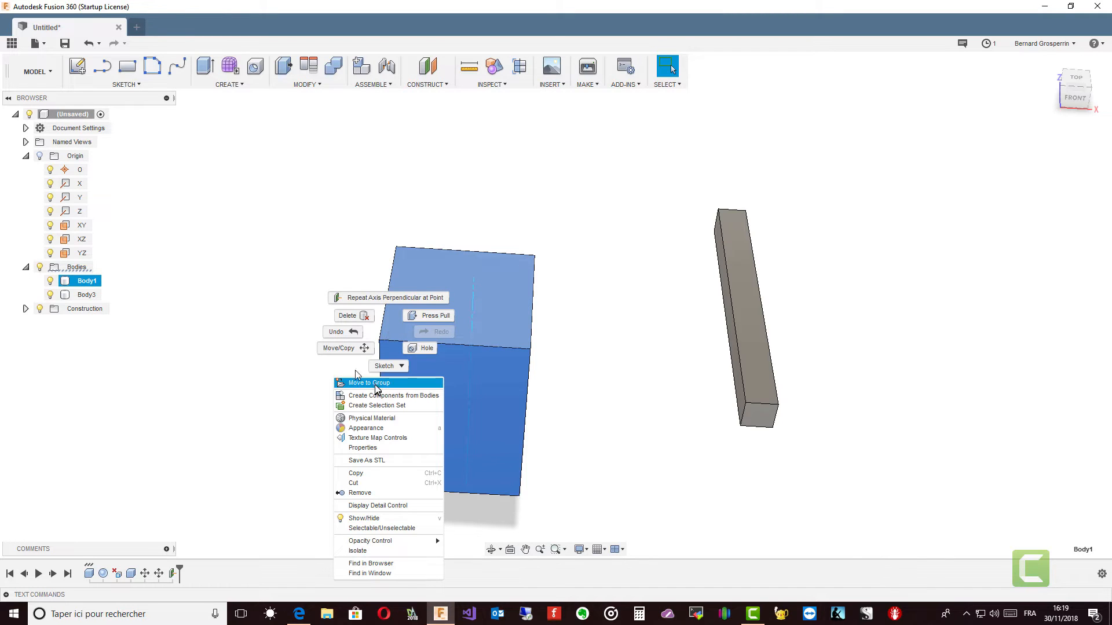
pyautogui.click(342, 350)
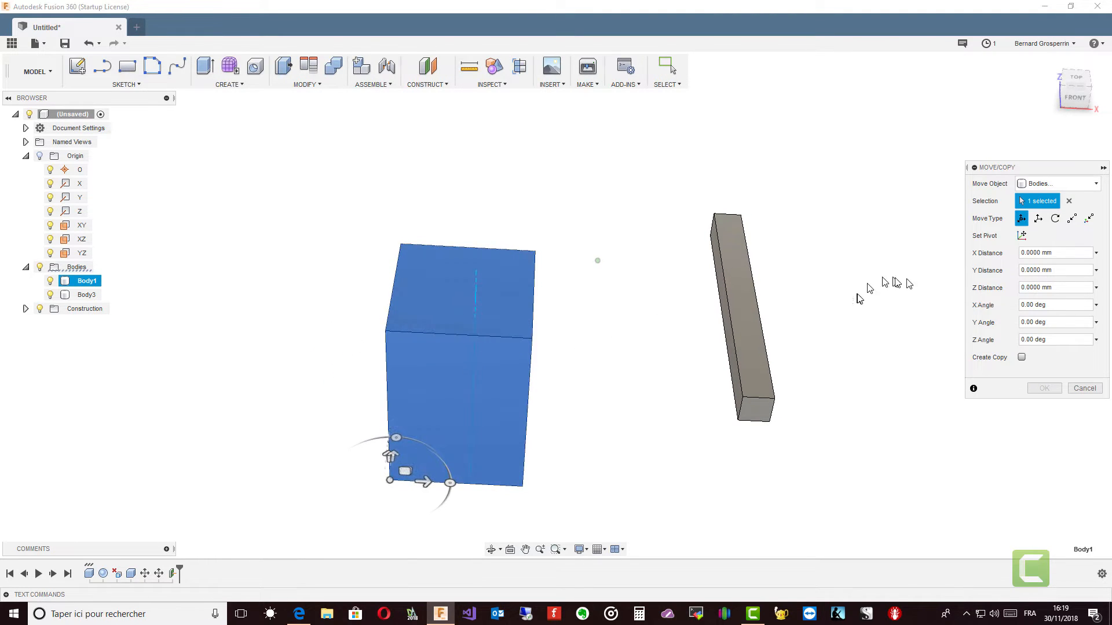
pyautogui.click(1055, 219)
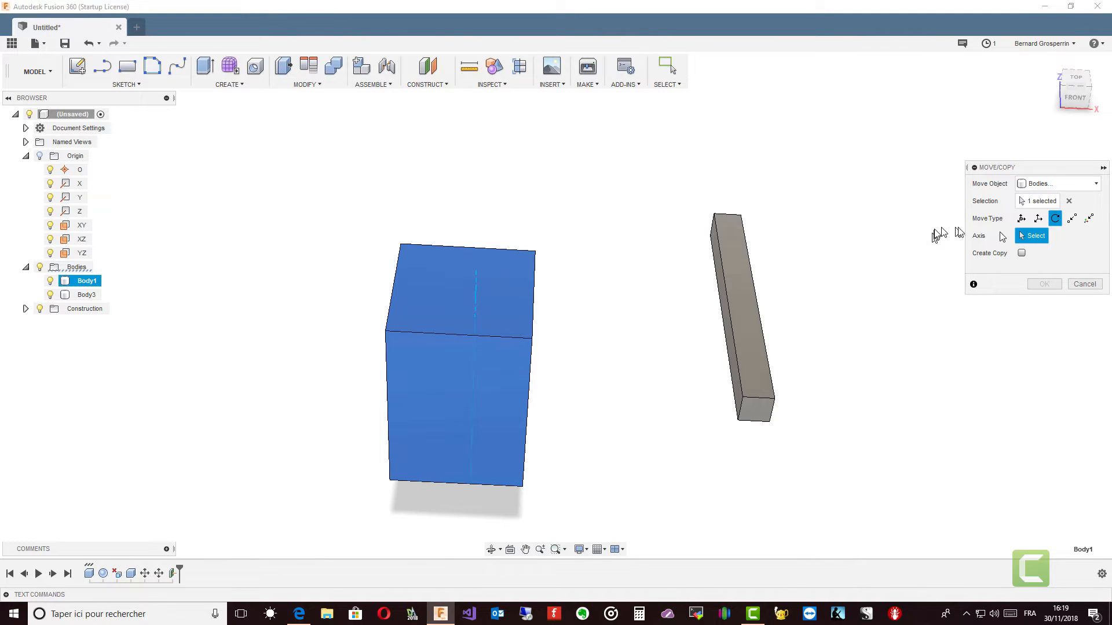
pyautogui.moveTo(475, 288)
pyautogui.keyDown('shift'); pyautogui.mouseDown(button='middle')
pyautogui.moveTo(483, 230)
pyautogui.moveTo(650, 275)
pyautogui.moveTo(475, 290)
pyautogui.mouseUp(button='middle'); pyautogui.keyUp('shift')
pyautogui.click(483, 189)
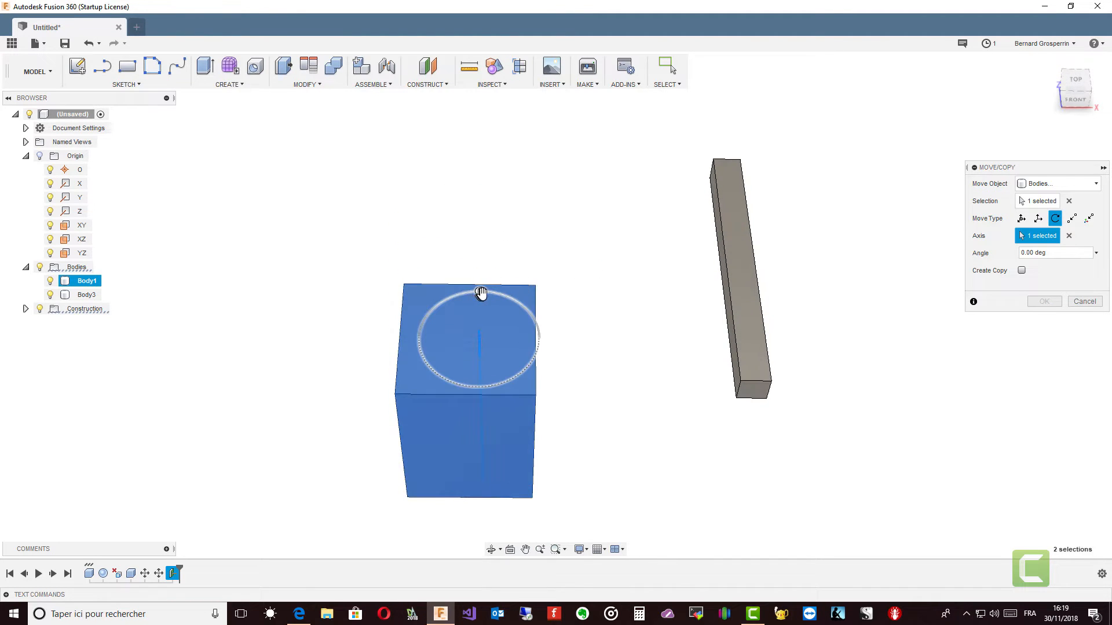
pyautogui.moveTo(481, 293)
pyautogui.mouseDown()
pyautogui.moveTo(538, 335)
pyautogui.moveTo(492, 302)
pyautogui.moveTo(408, 321)
pyautogui.moveTo(437, 318)
pyautogui.moveTo(463, 296)
pyautogui.moveTo(479, 384)
pyautogui.moveTo(483, 307)
pyautogui.mouseUp()
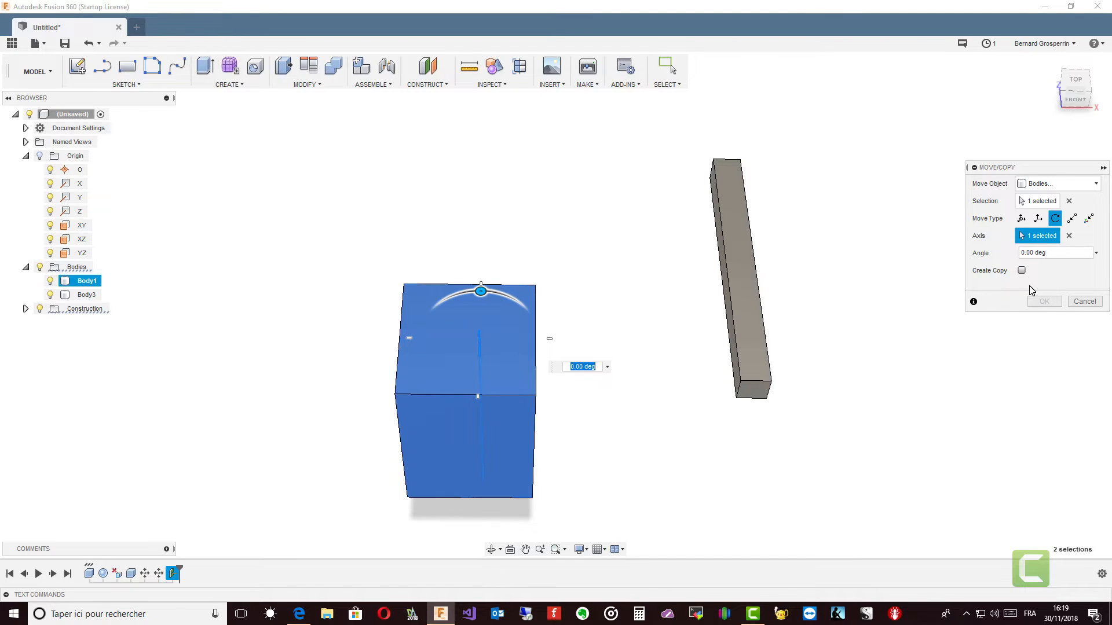
pyautogui.press('Escape')
pyautogui.keyDown('shift'); pyautogui.moveTo(1031, 291); pyautogui.dragTo(546, 242, button='middle'); pyautogui.keyUp('shift')
pyautogui.click(491, 306)
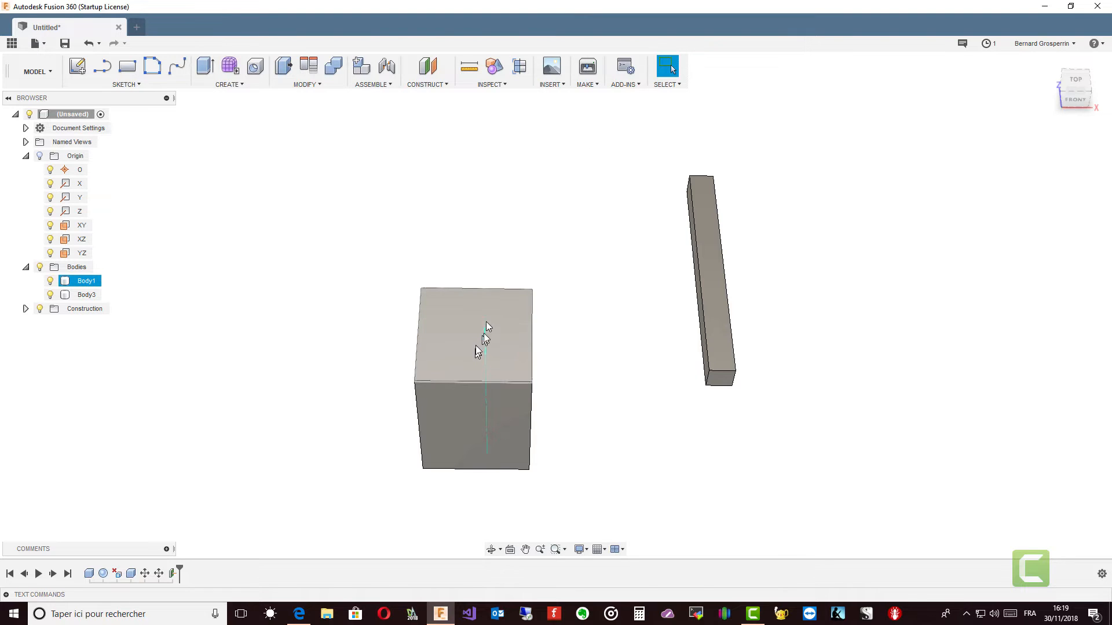
pyautogui.keyDown('shift'); pyautogui.moveTo(151, 190); pyautogui.dragTo(153, 100, button='middle'); pyautogui.keyUp('shift')
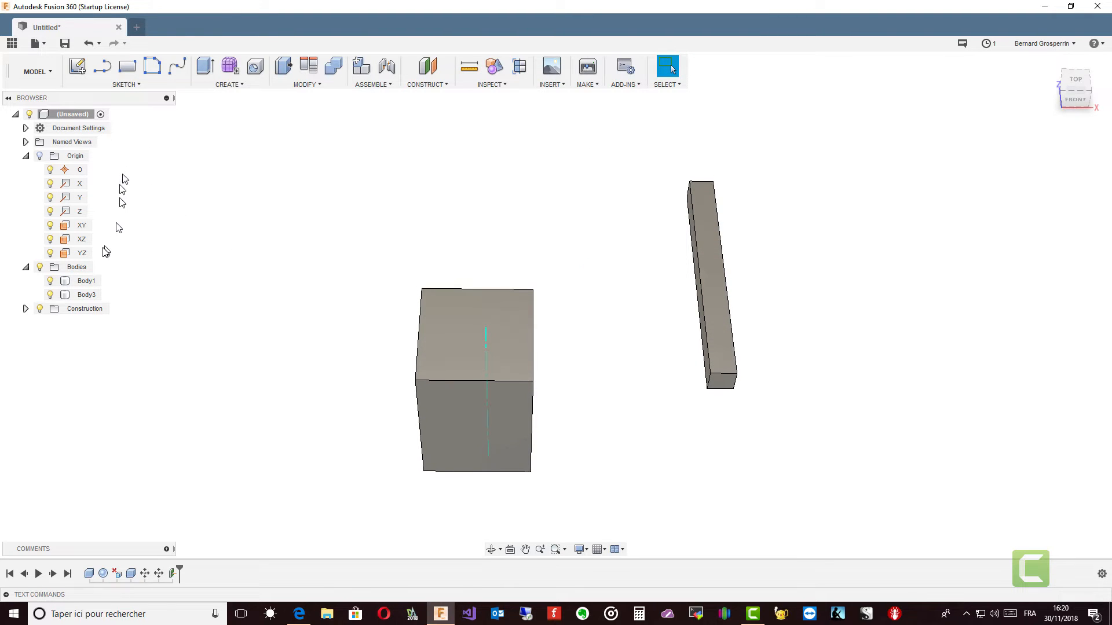
# Step: Move Body1 point to point from the centre of its top face to Body3's lower front corner on the negative X side
pyautogui.click(86, 281)
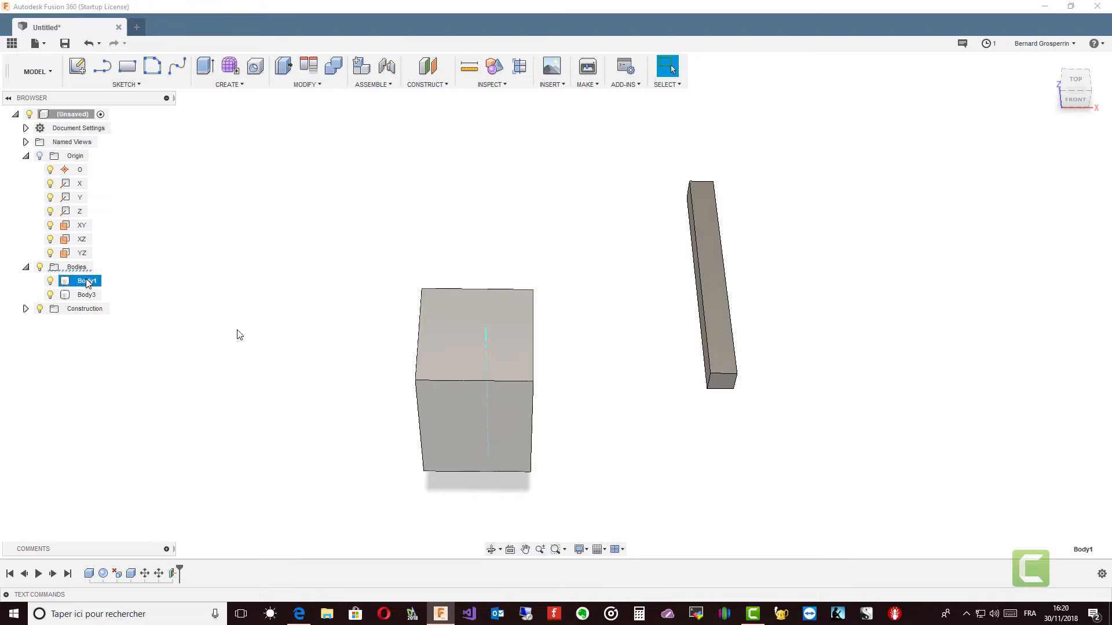
pyautogui.rightClick(469, 396)
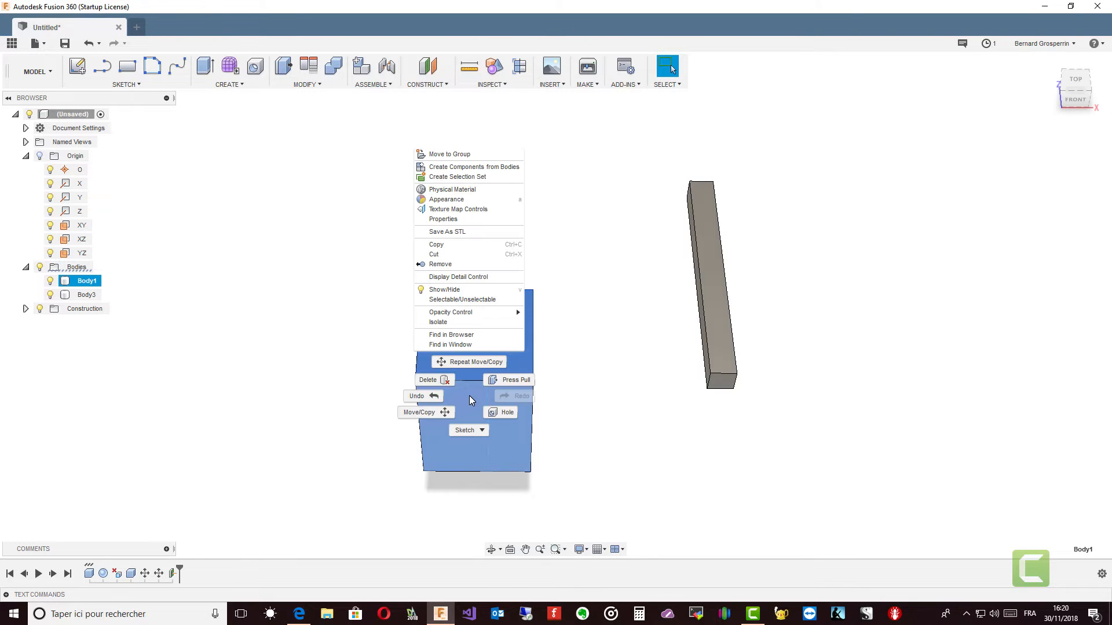
pyautogui.click(470, 363)
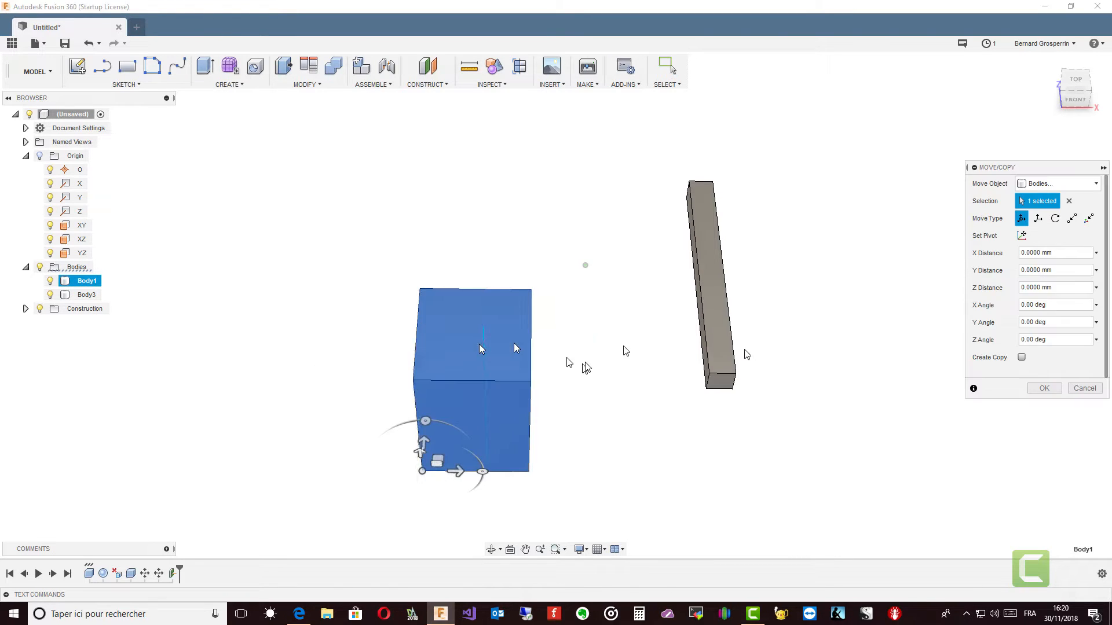
pyautogui.click(1071, 220)
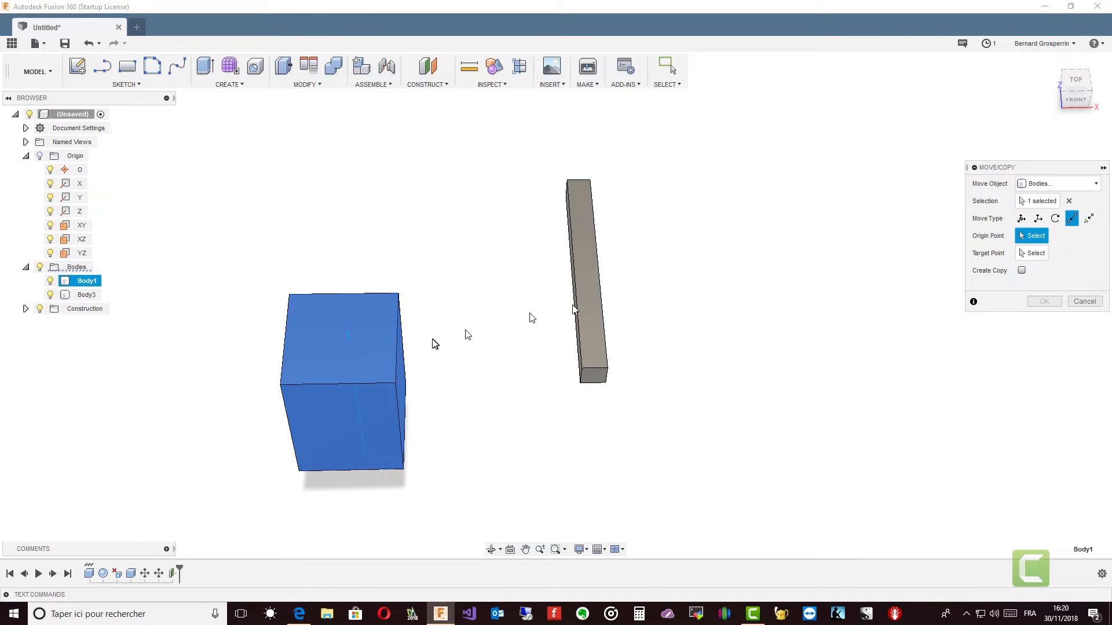
pyautogui.click(342, 340)
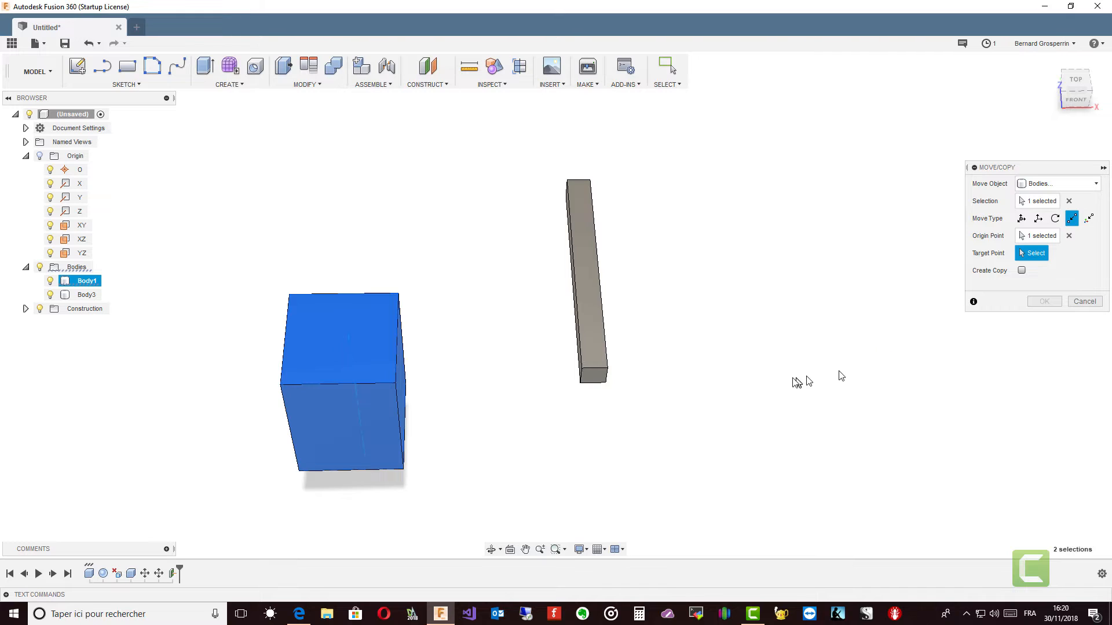
pyautogui.click(581, 382)
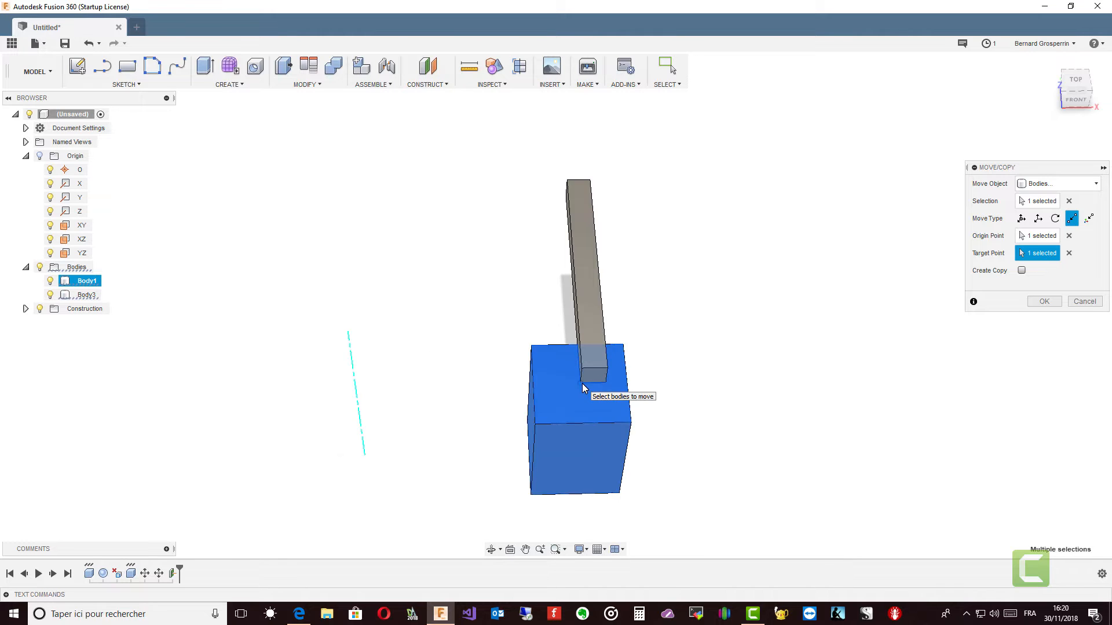
pyautogui.keyDown('shift'); pyautogui.moveTo(597, 407); pyautogui.dragTo(643, 451, button='middle'); pyautogui.keyUp('shift')
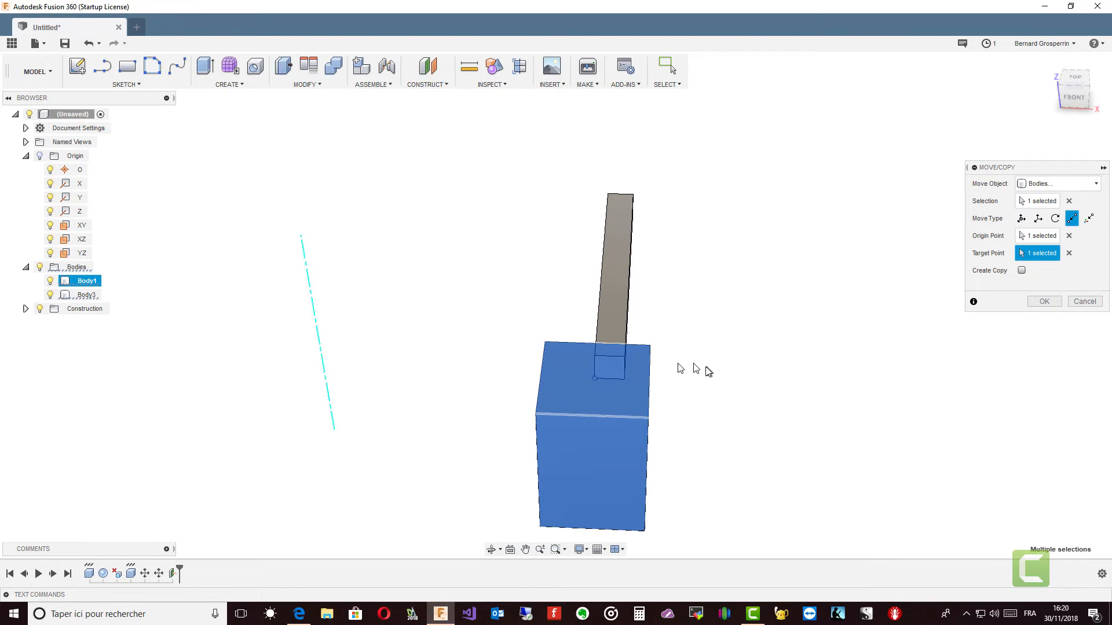
# Step: Retarget the point-to-point move to the midpoint of Body3's long lower edge, and to the centre of Body3's long side face
pyautogui.click(1070, 256)
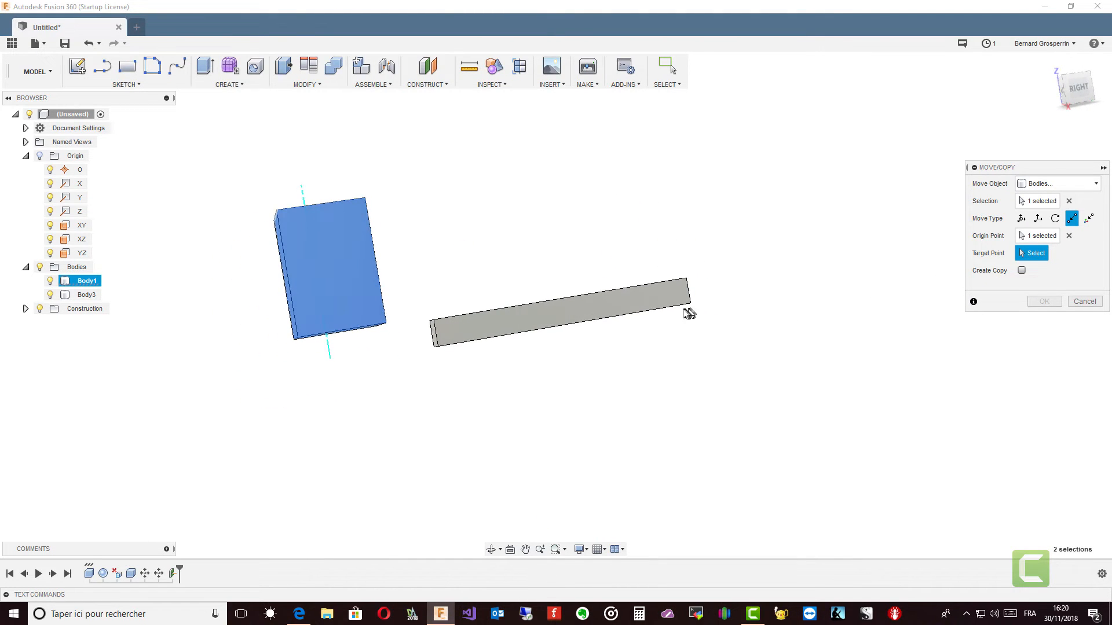
pyautogui.click(568, 328)
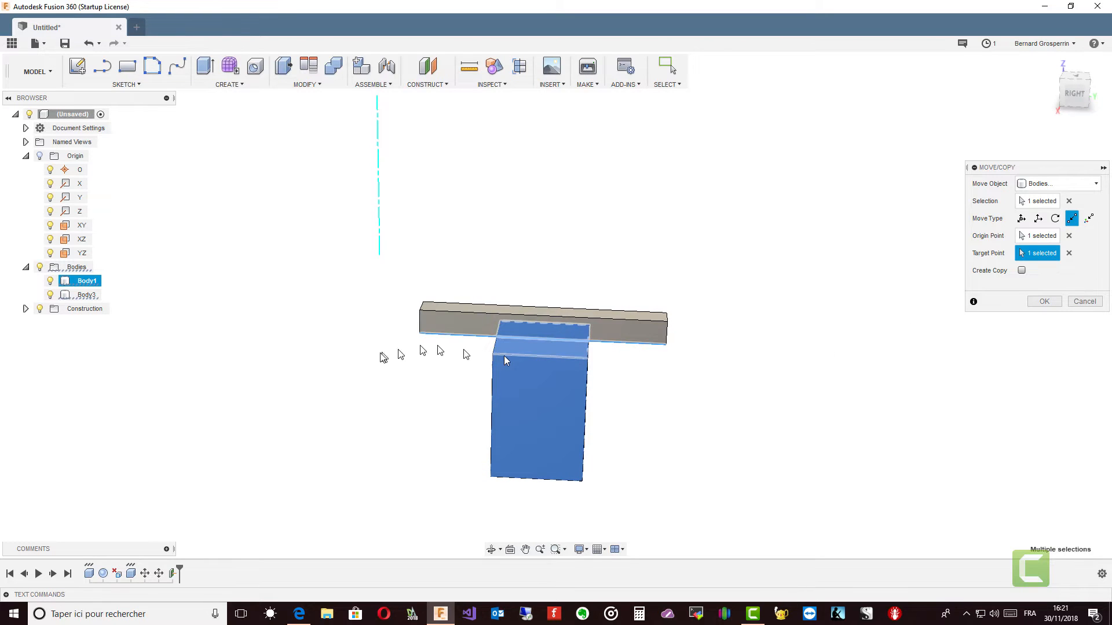
pyautogui.click(1069, 254)
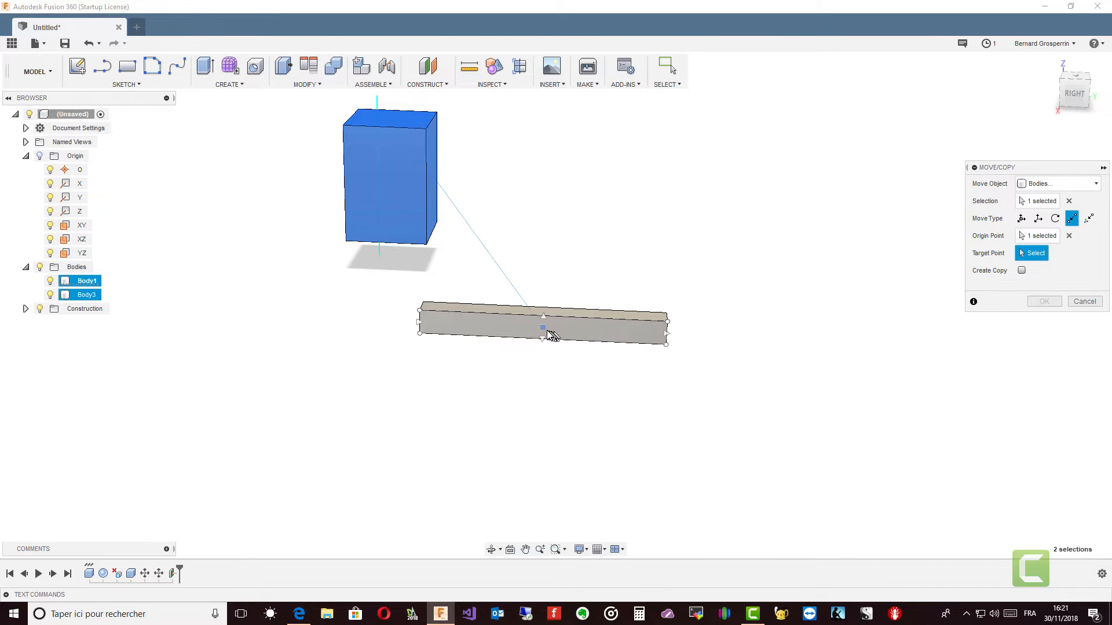
pyautogui.click(543, 331)
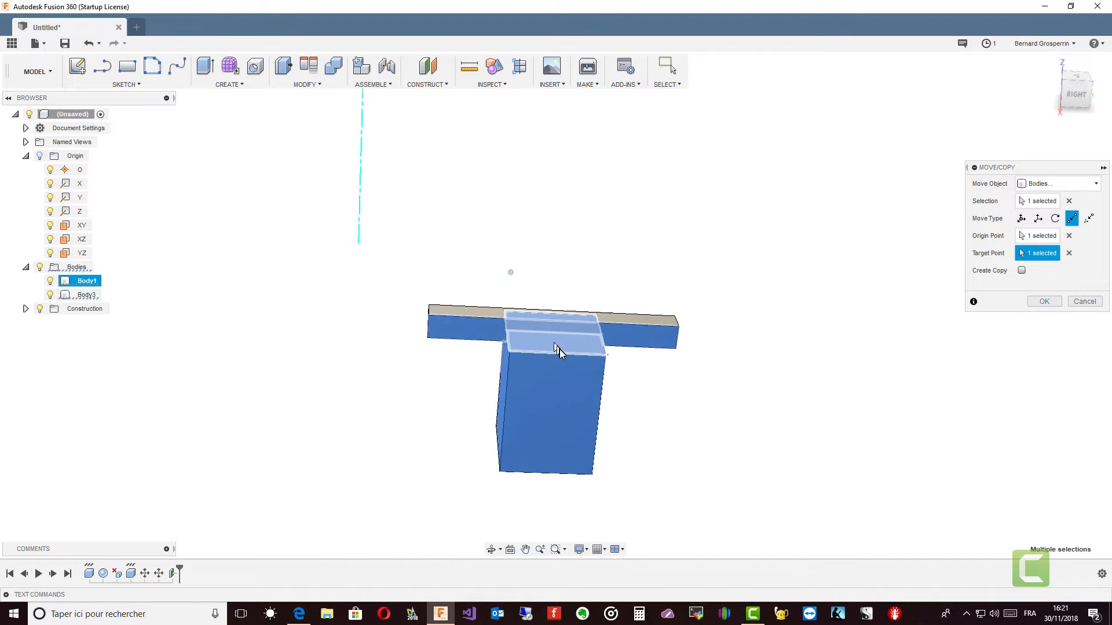
pyautogui.keyDown('shift'); pyautogui.moveTo(559, 349); pyautogui.dragTo(562, 314, button='middle'); pyautogui.keyUp('shift')
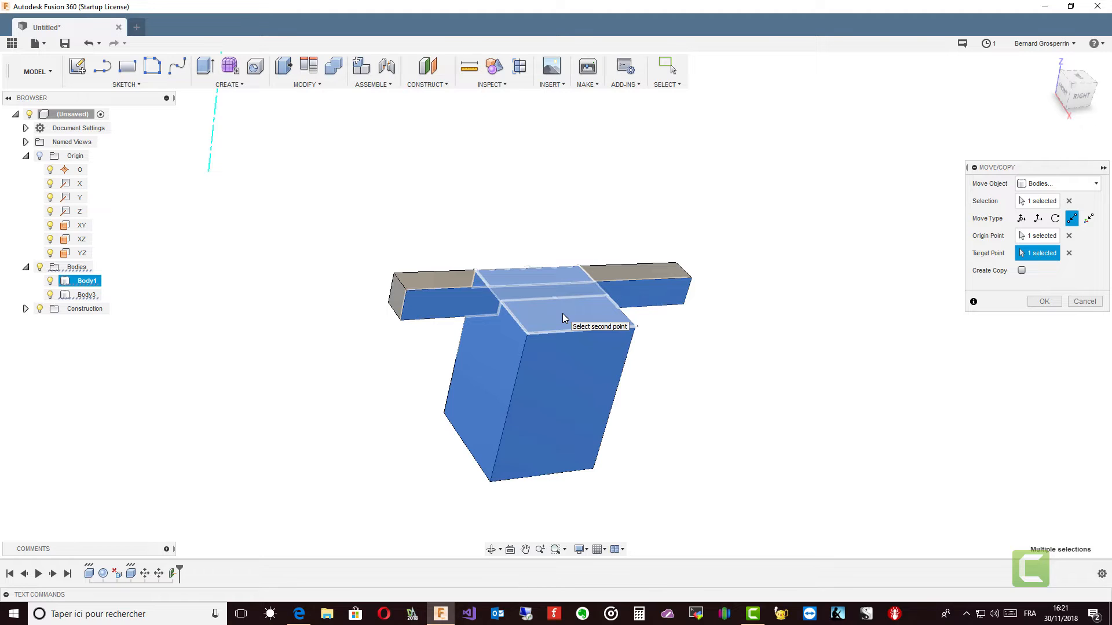
pyautogui.click(562, 314)
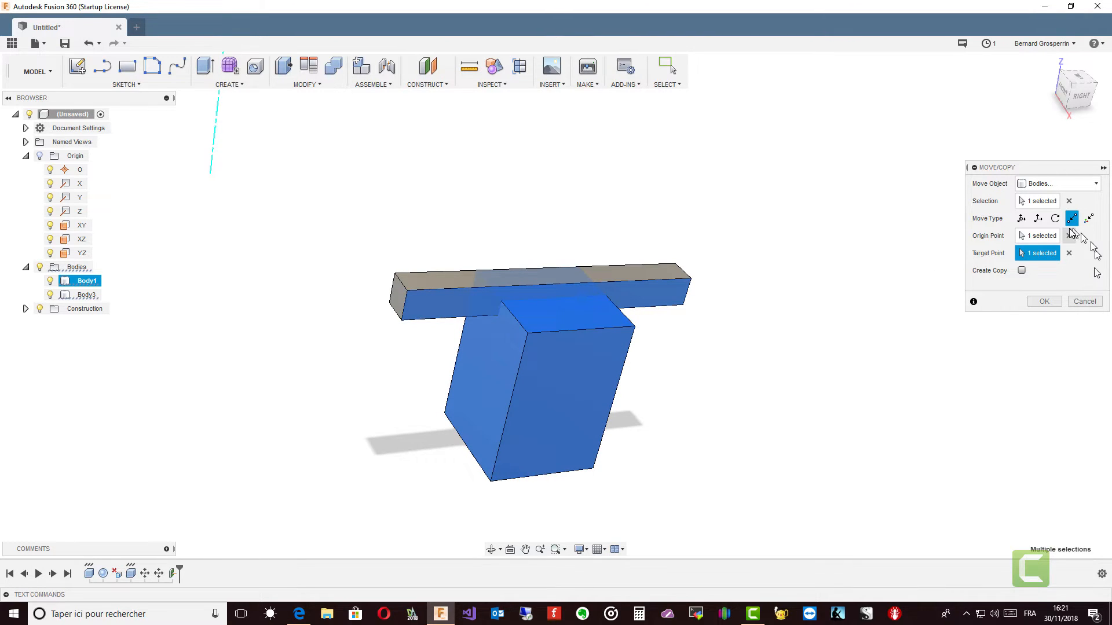
# Step: Discard the pending move and pick Body1's top rear corner on the positive X side for a point-to-position move
pyautogui.click(1084, 302)
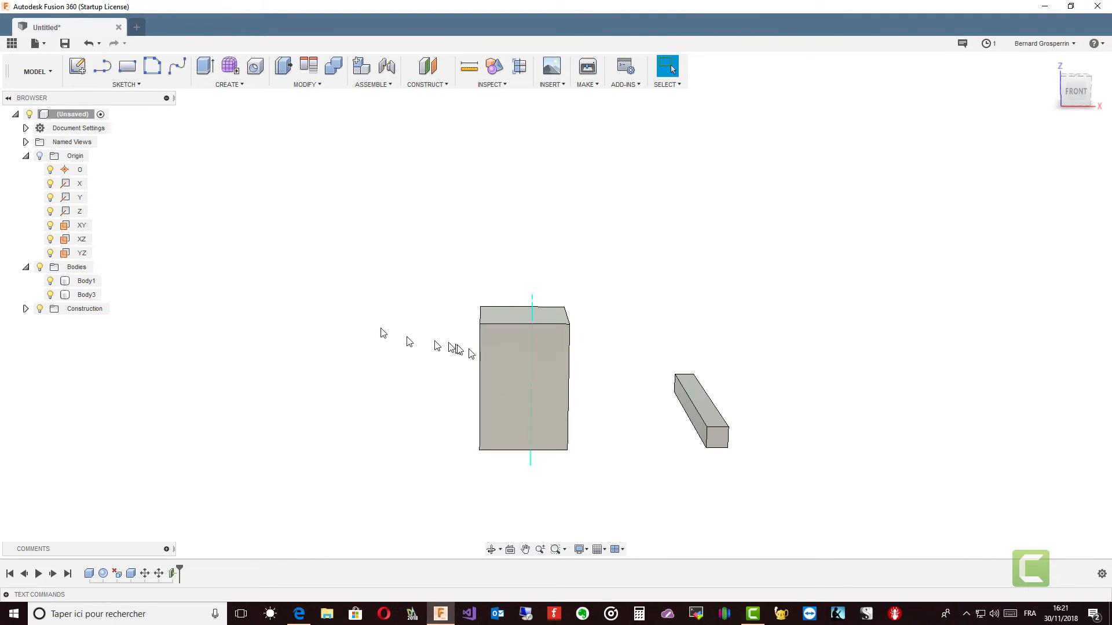
pyautogui.click(498, 359)
pyautogui.tripleClick(497, 355)
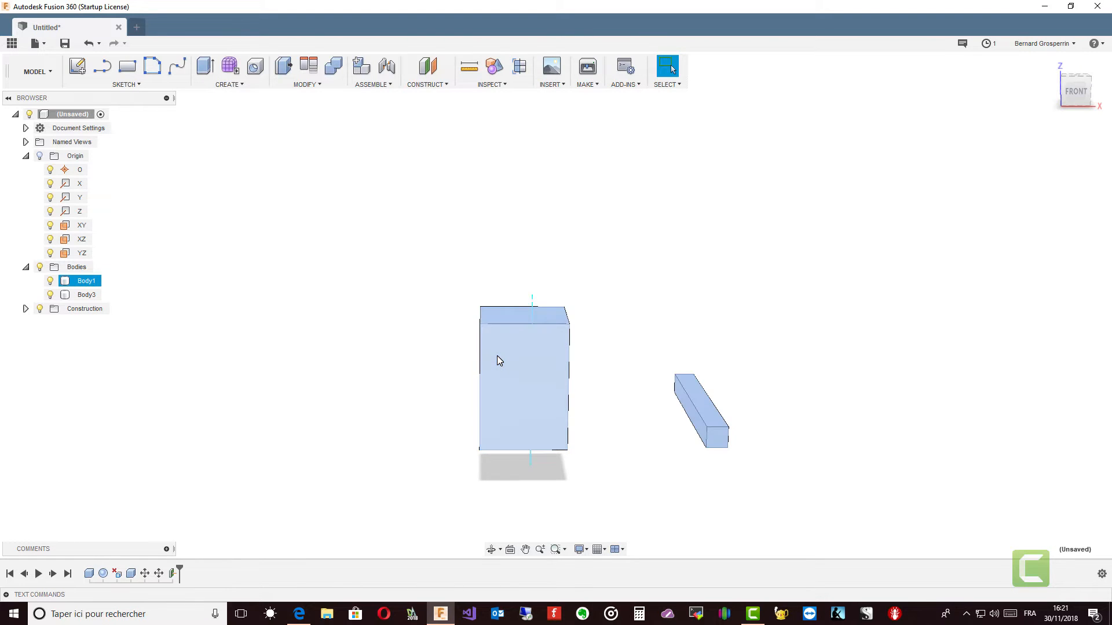
pyautogui.click(80, 284)
pyautogui.rightClick(79, 286)
pyautogui.click(72, 291)
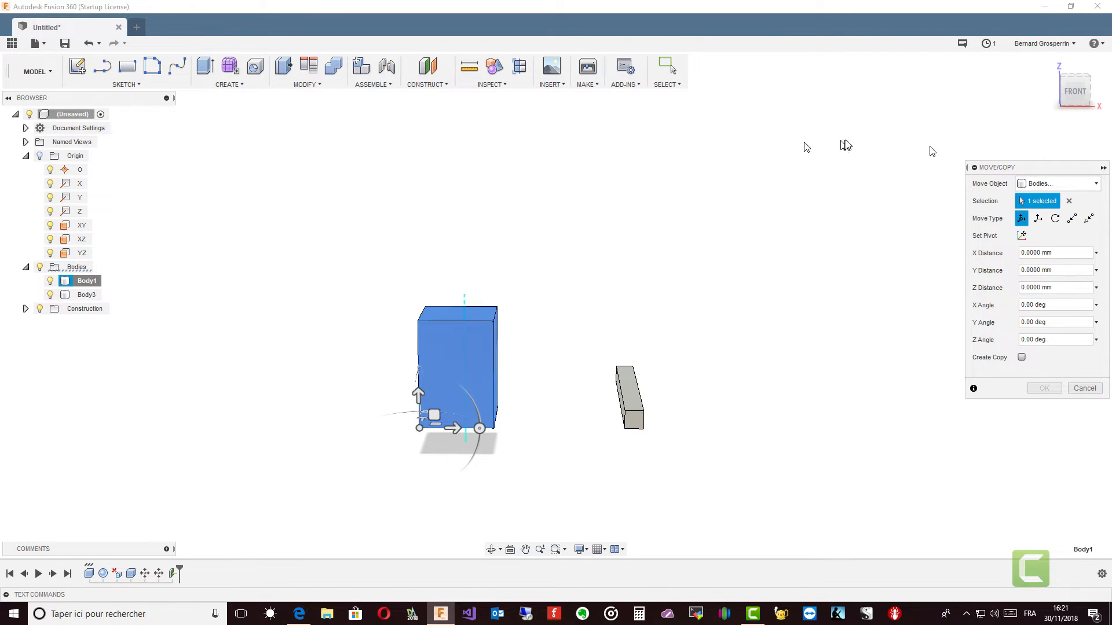
pyautogui.click(1089, 219)
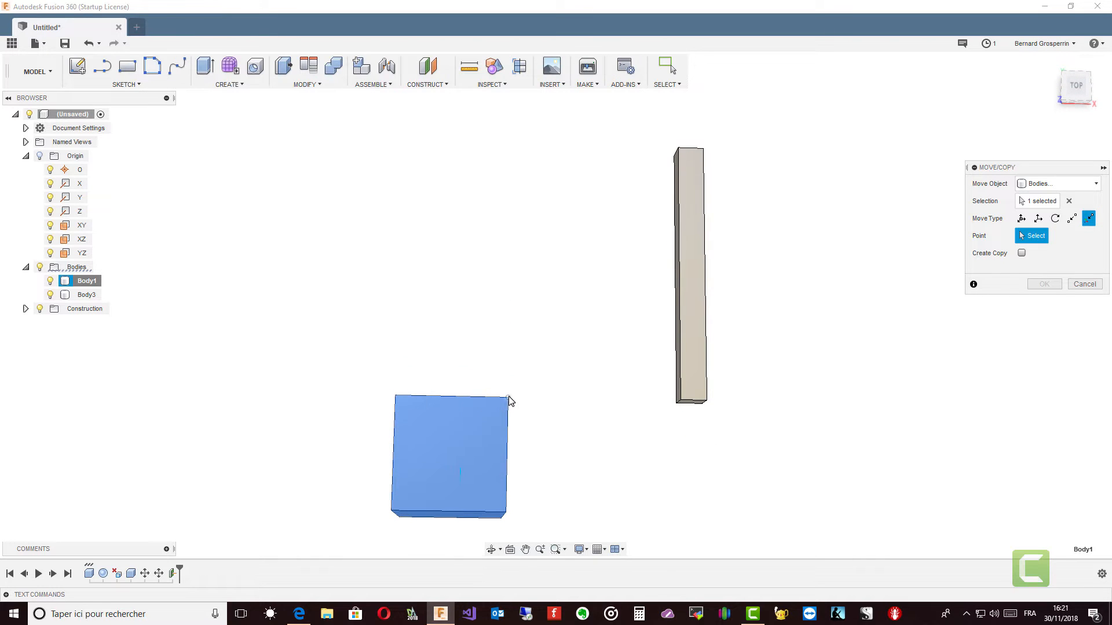
pyautogui.click(508, 400)
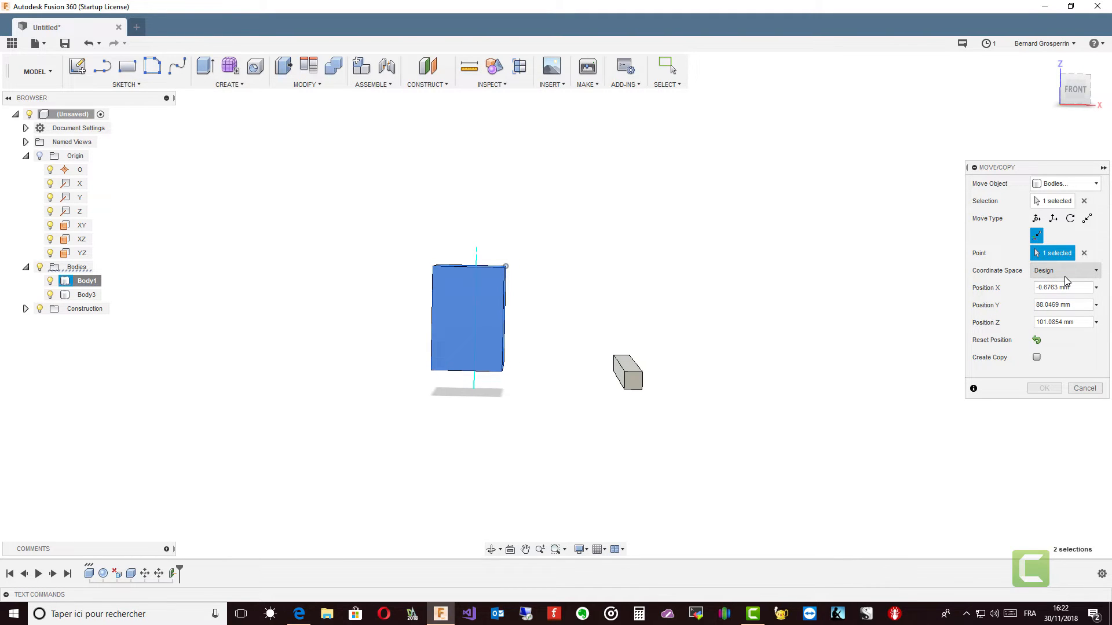
# Step: Keep the coordinate space on Design and show the origin geometry
pyautogui.click(1096, 272)
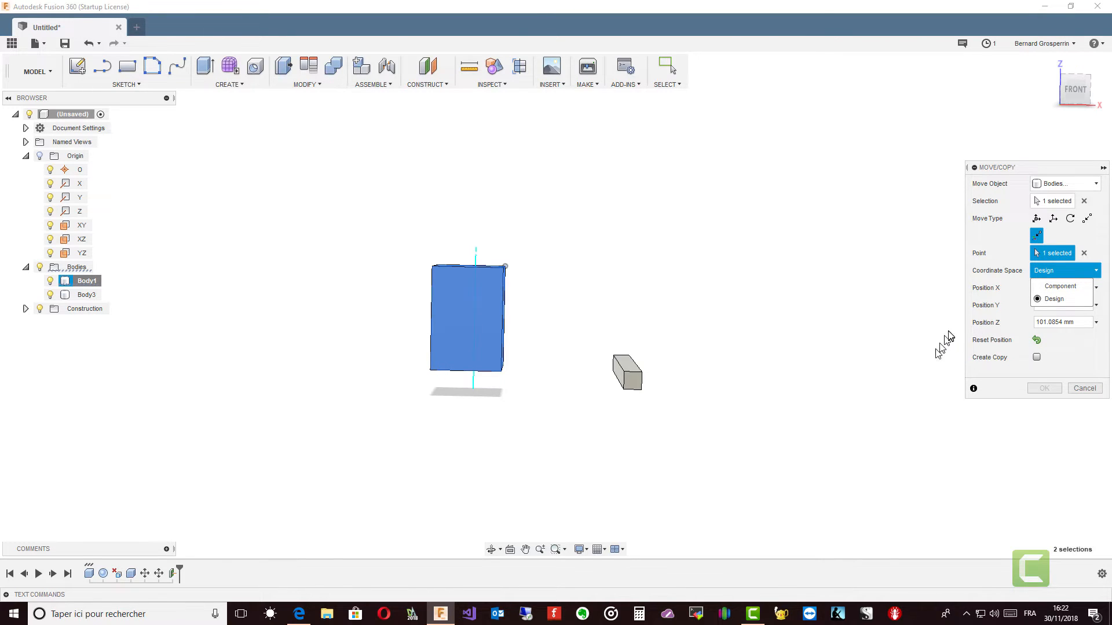
pyautogui.click(1056, 299)
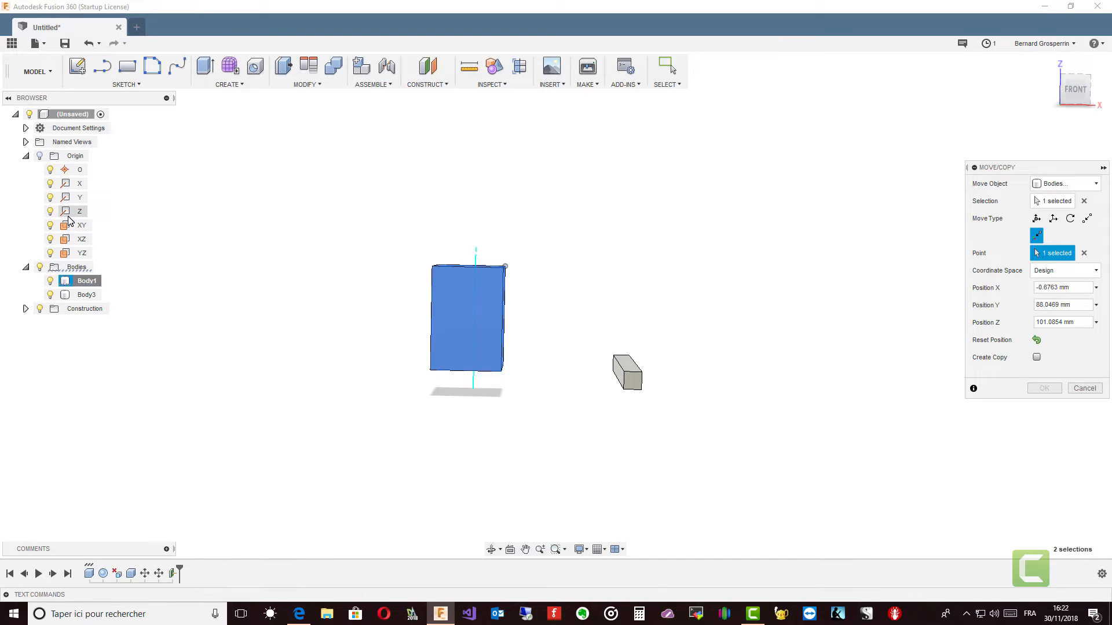
pyautogui.click(39, 156)
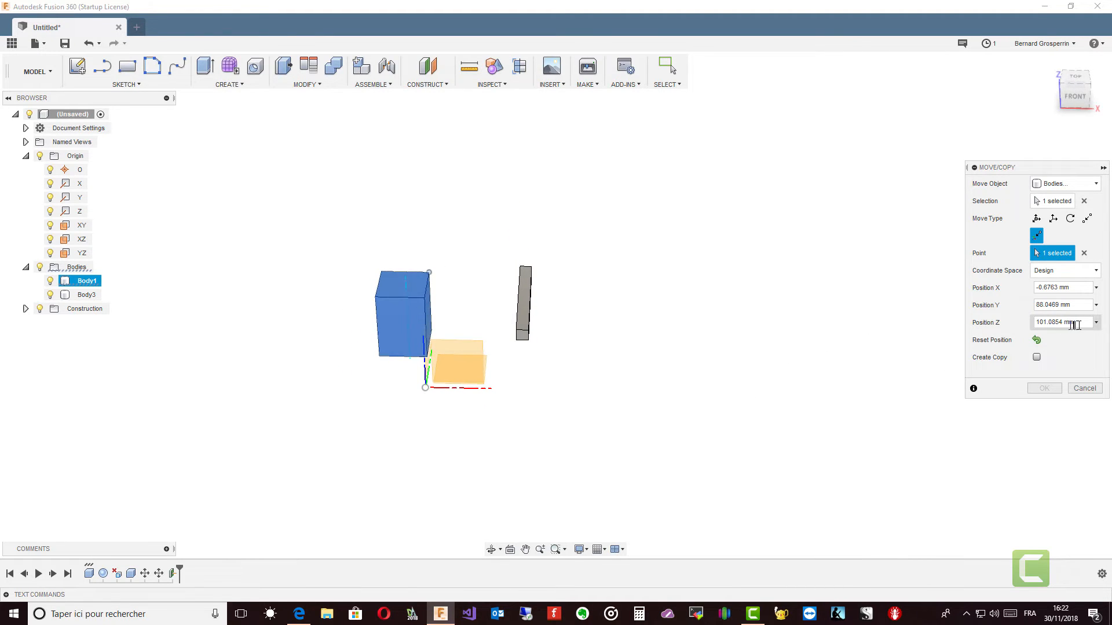
# Step: Set the picked corner's position to 0 in Z, Y and X, and apply the move to Body1
pyautogui.moveTo(1080, 324); pyautogui.dragTo(1000, 325)
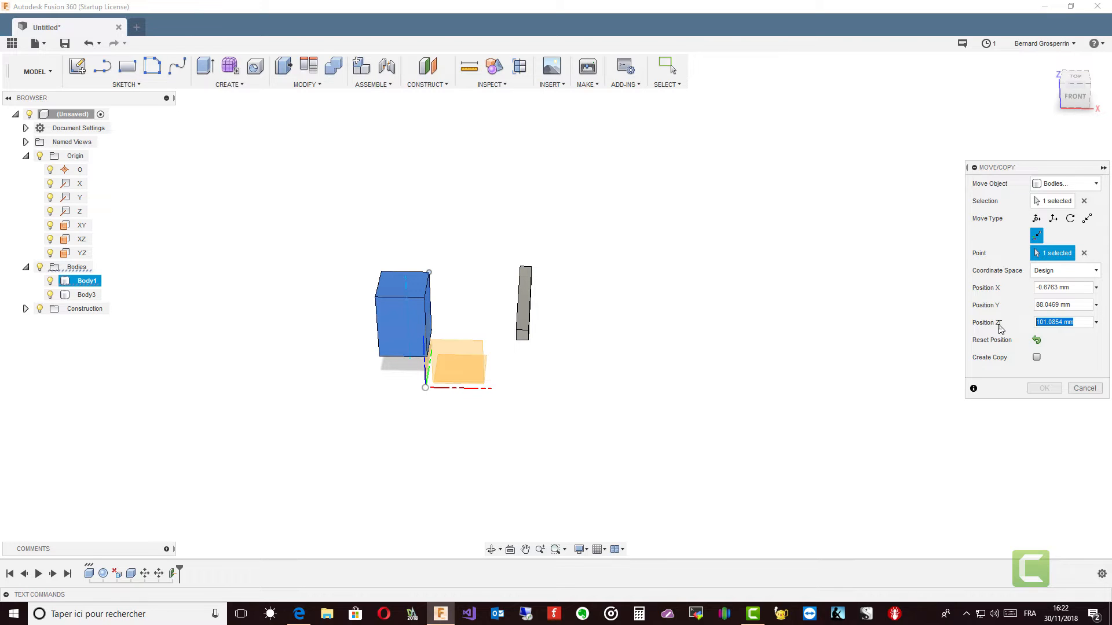
pyautogui.write('0')
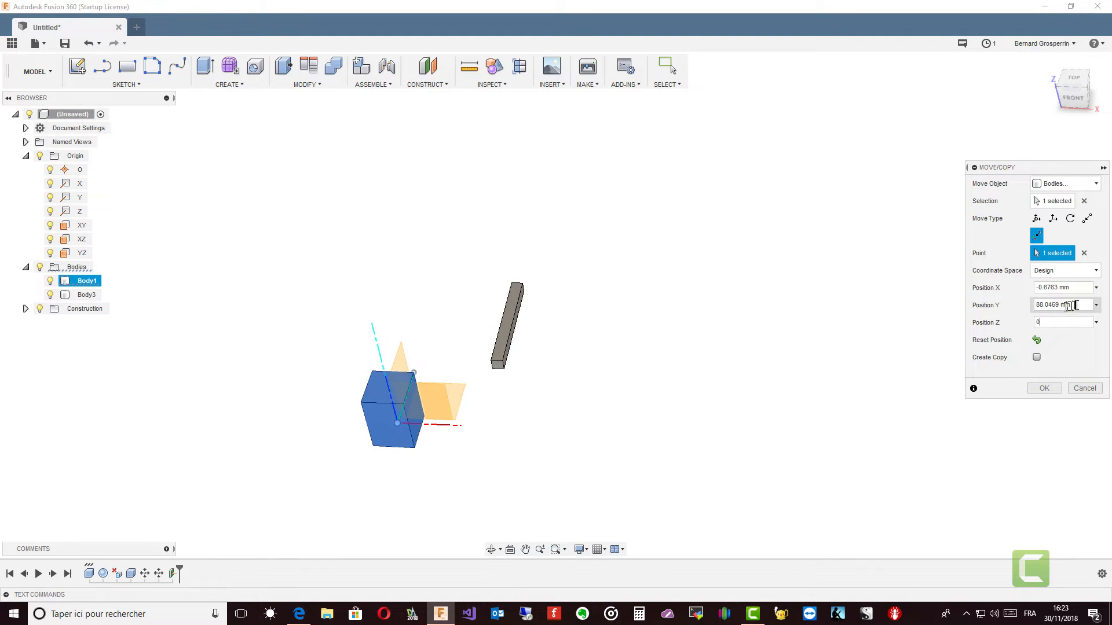
pyautogui.press('Return')
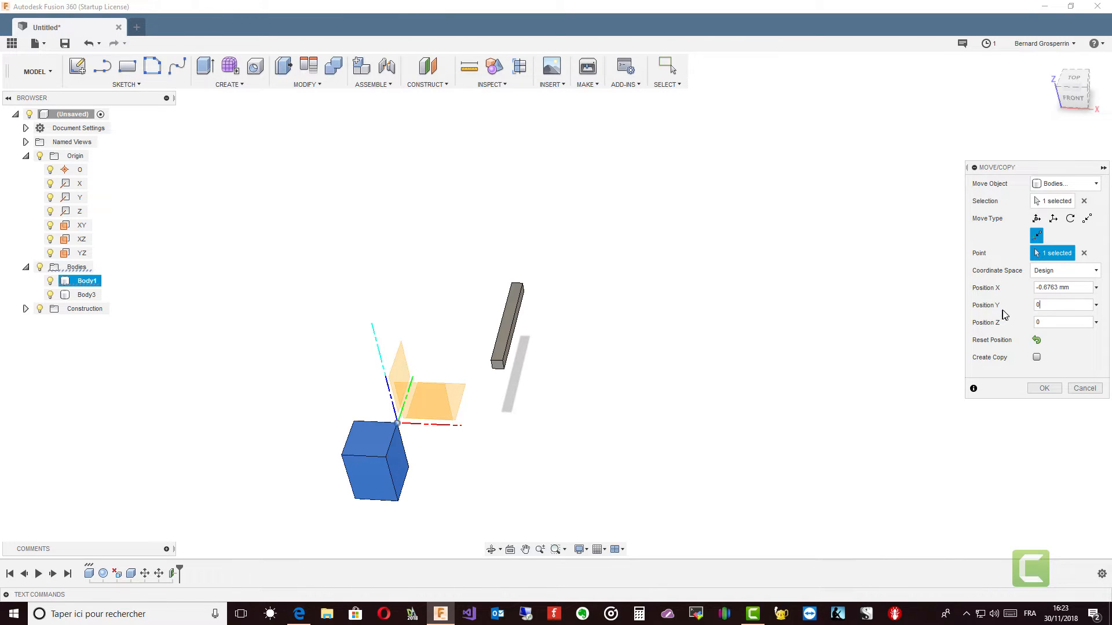
pyautogui.hotkey('shift', 'Tab')
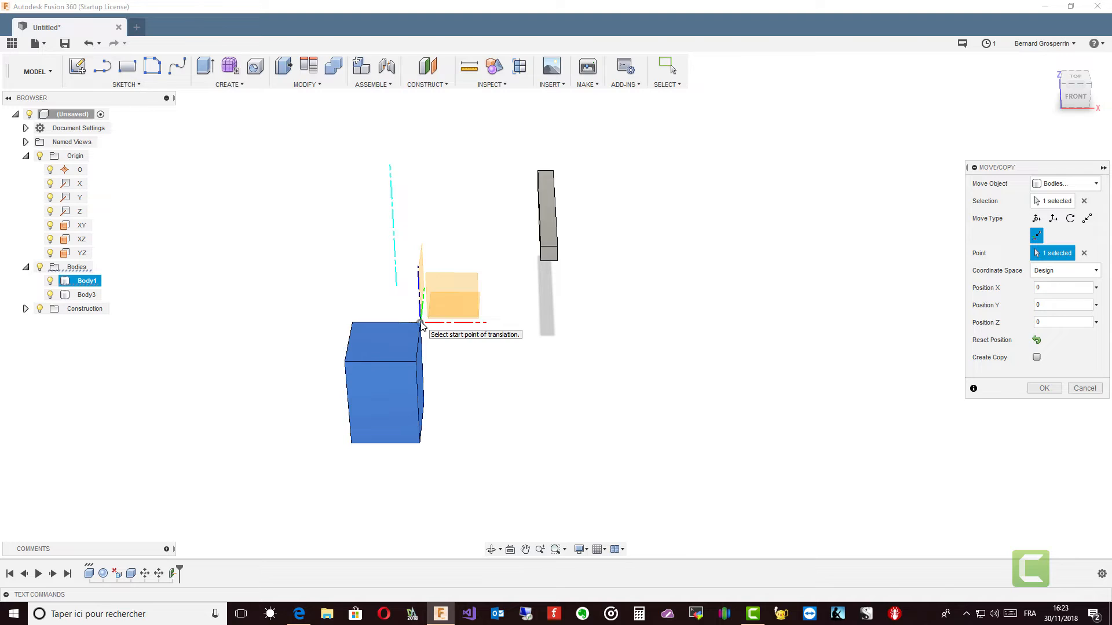
pyautogui.click(421, 322)
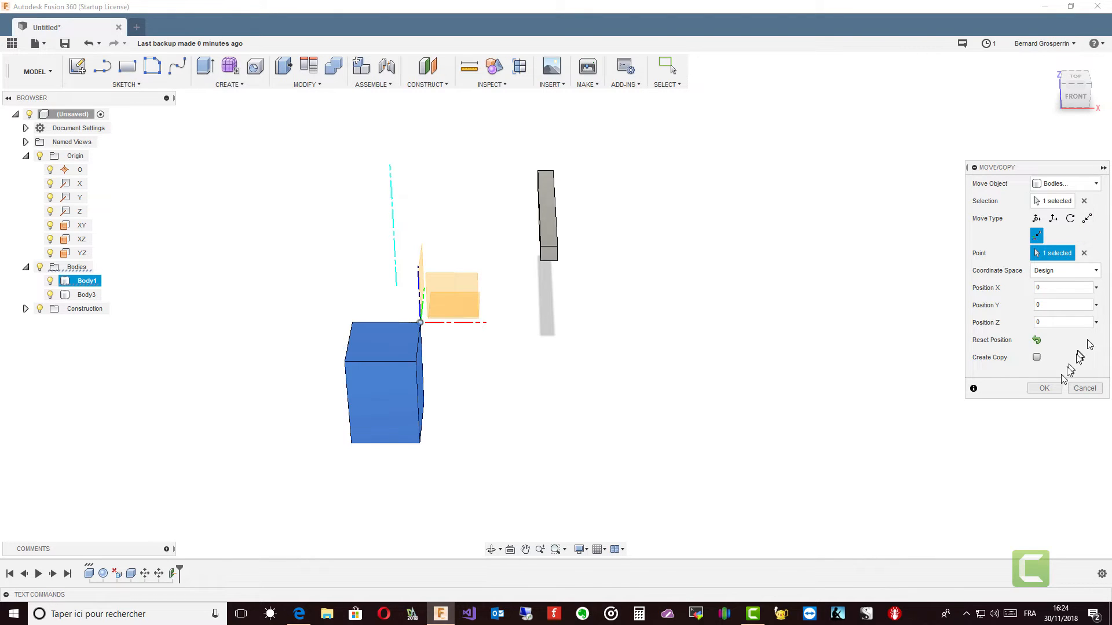
pyautogui.click(1046, 388)
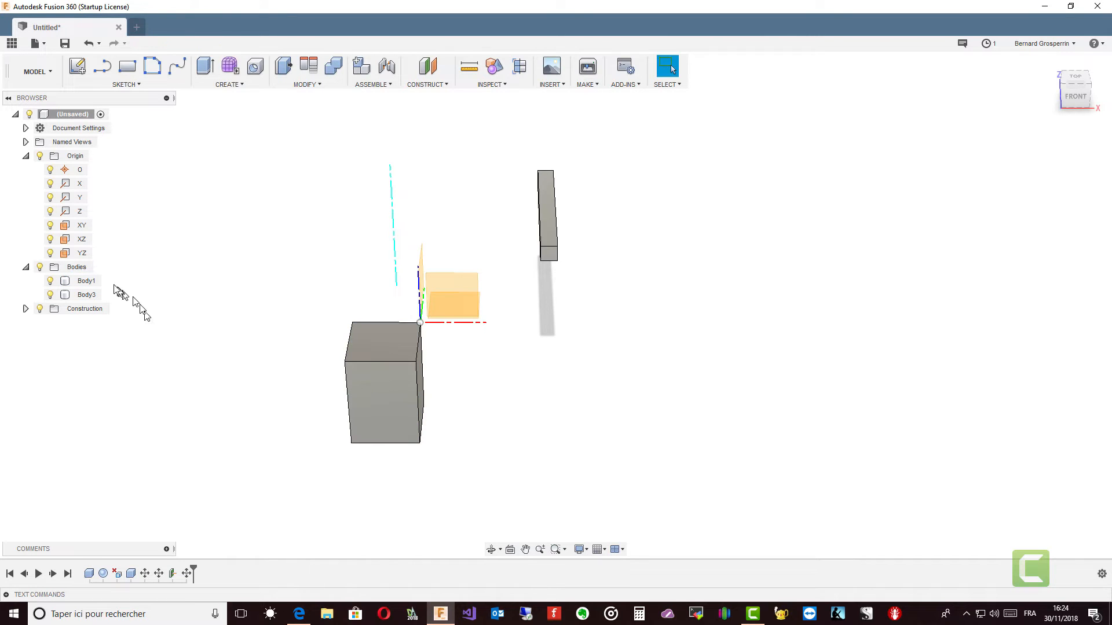
# Step: Move Body1 point to point from the centre of its top face to the origin point
pyautogui.click(87, 283)
pyautogui.rightClick(87, 282)
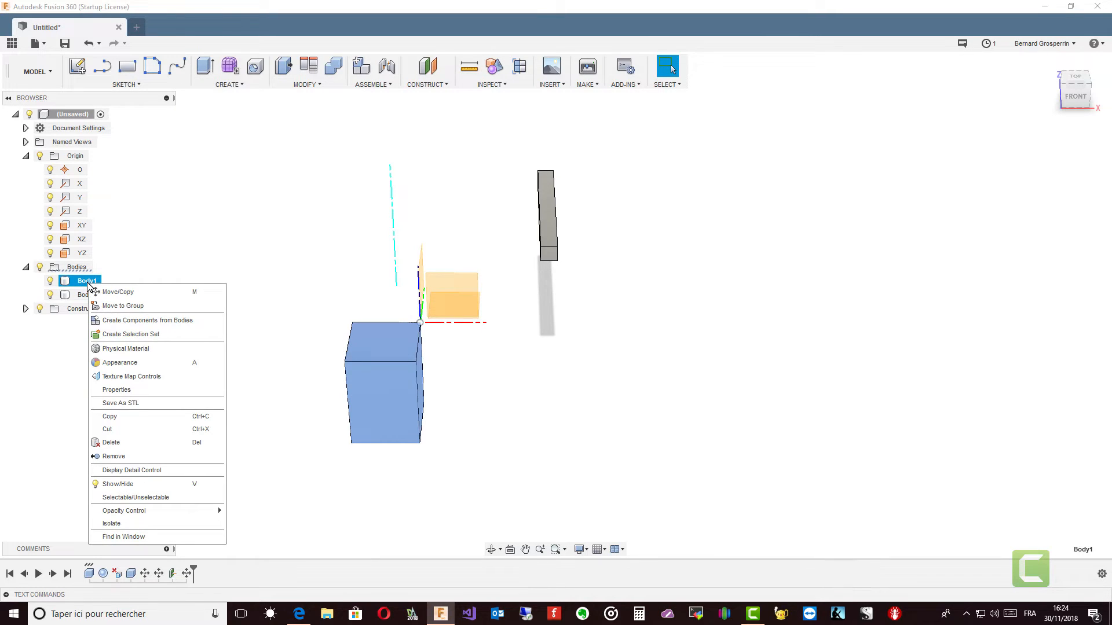
pyautogui.click(116, 292)
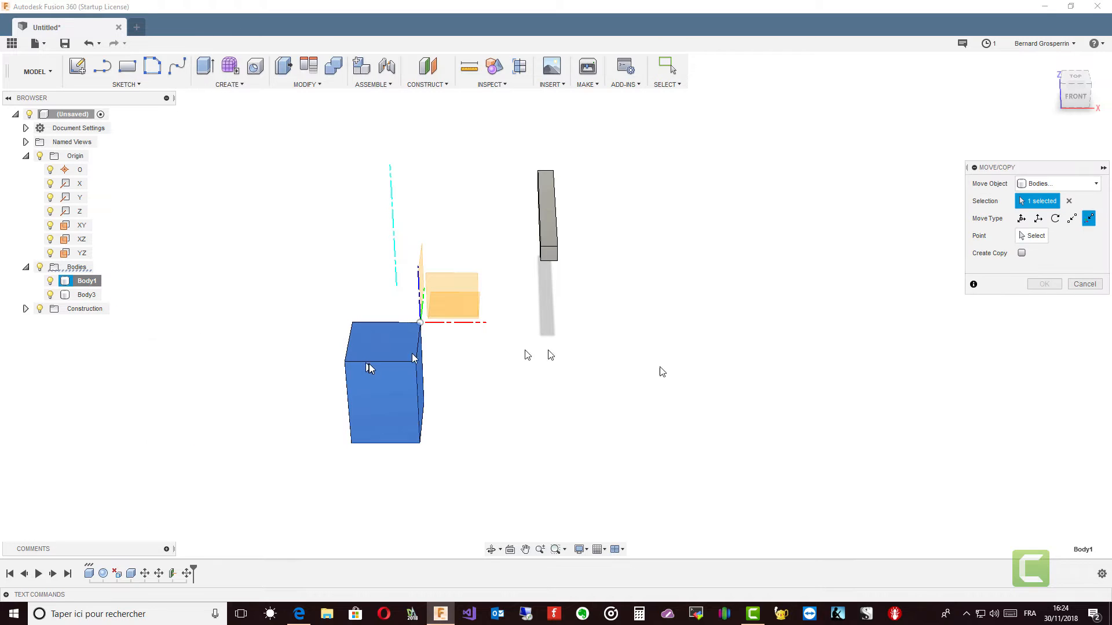
pyautogui.click(1072, 218)
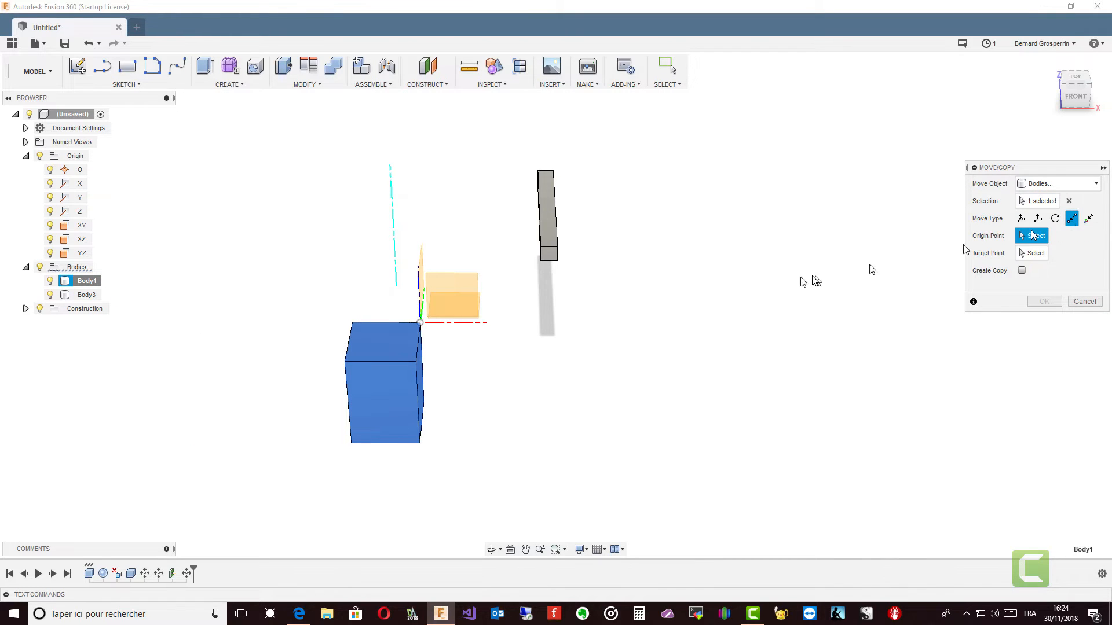
pyautogui.click(384, 345)
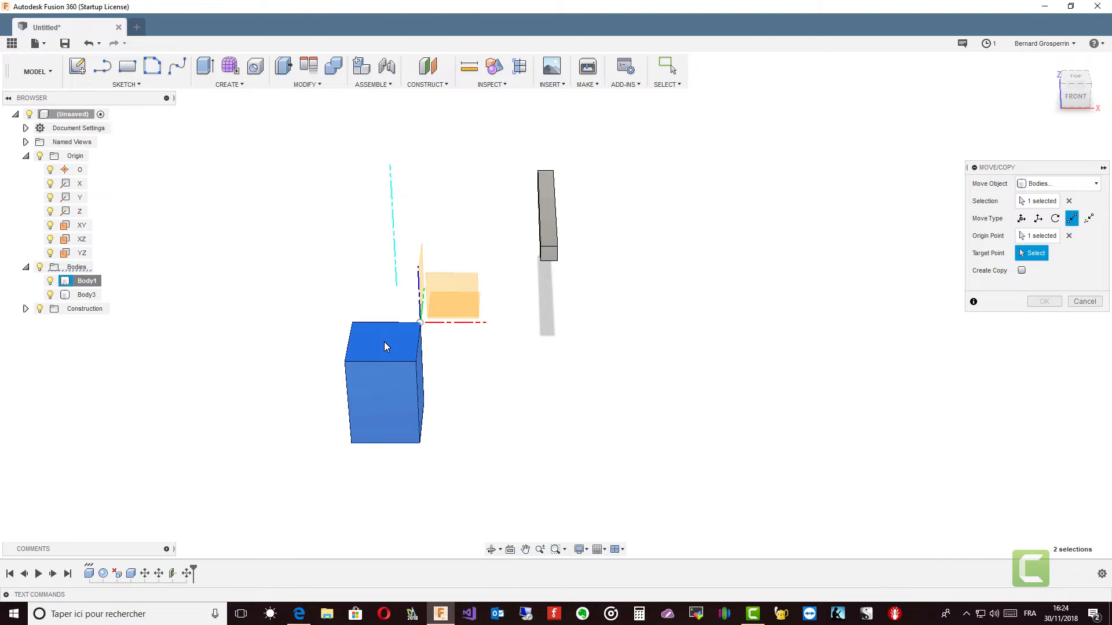
pyautogui.click(420, 323)
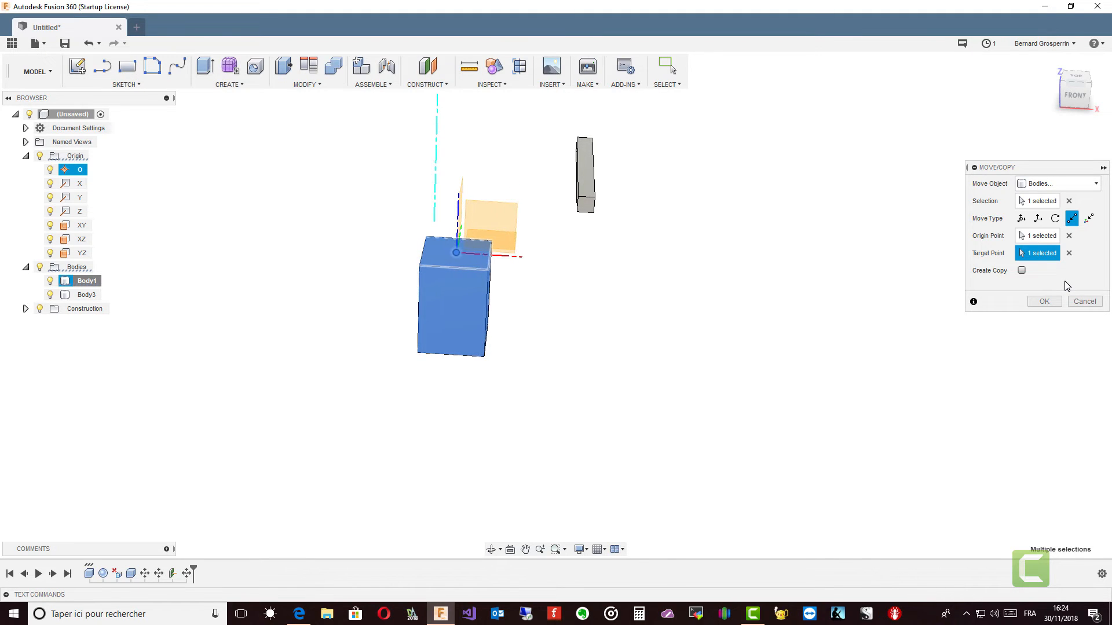
pyautogui.click(1044, 302)
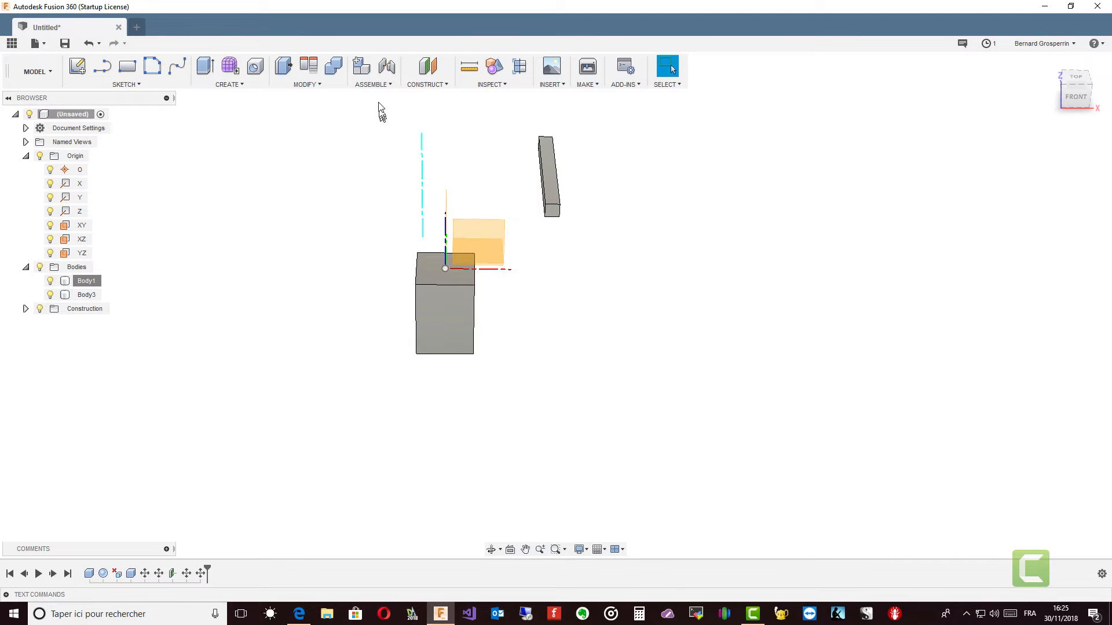
# Step: Start the Align command on bodies and examine the snap points on Body3's front end face
pyautogui.click(308, 67)
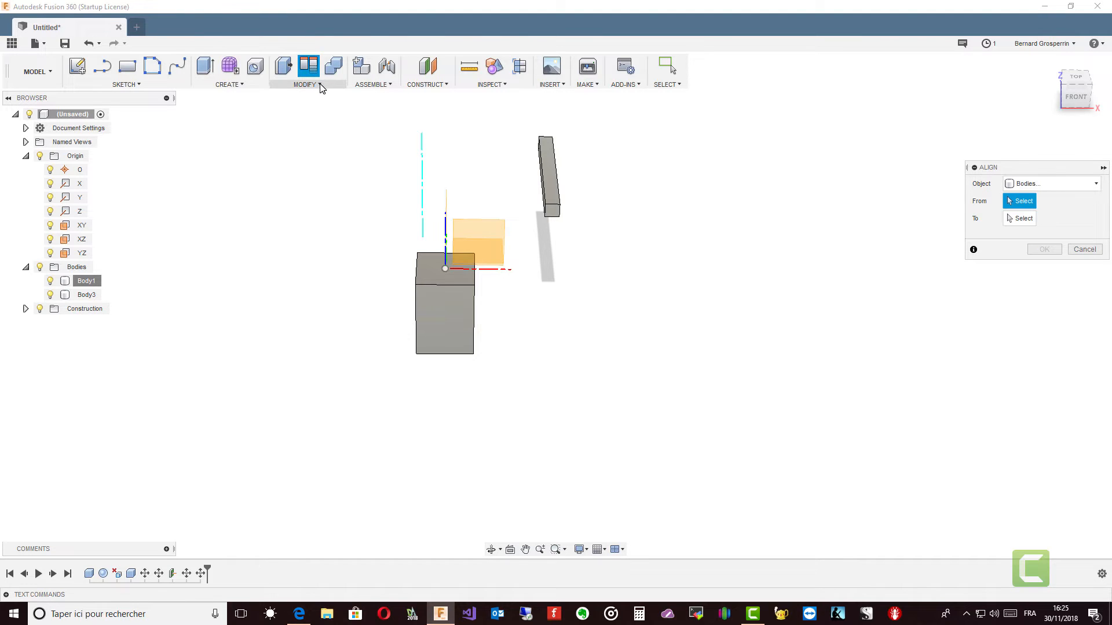
pyautogui.click(316, 85)
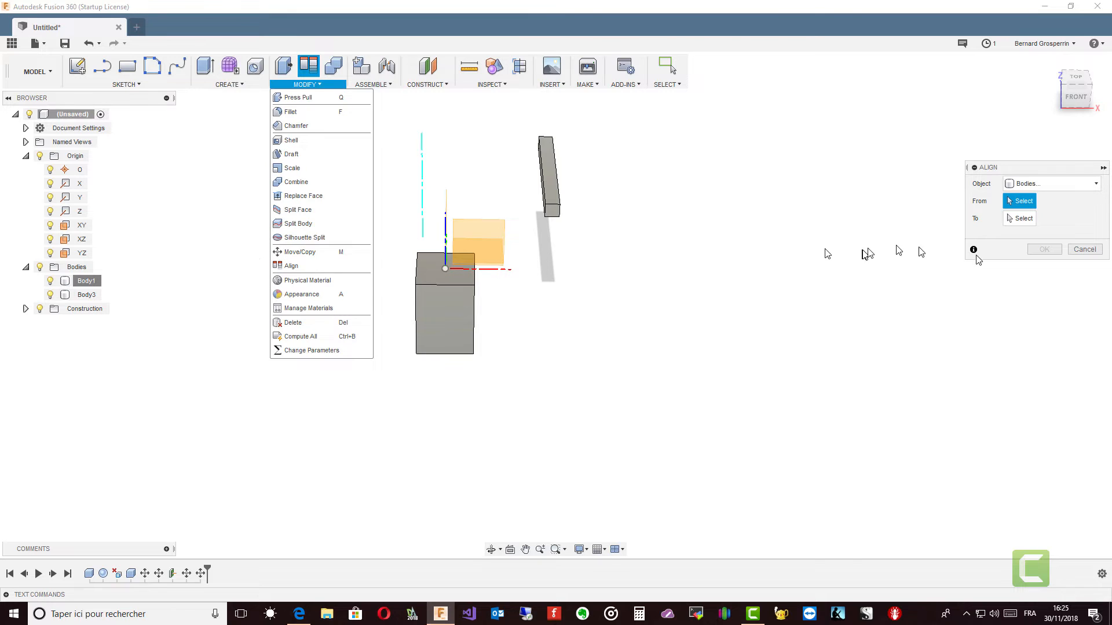
pyautogui.keyDown('shift'); pyautogui.moveTo(929, 240); pyautogui.dragTo(834, 250, button='middle'); pyautogui.keyUp('shift')
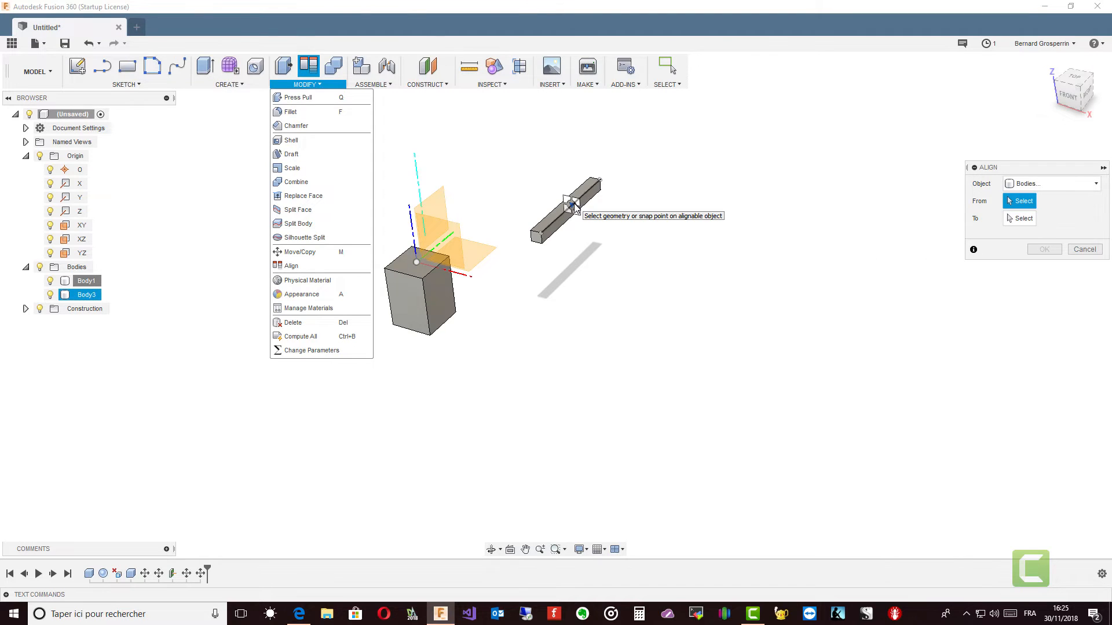
pyautogui.keyDown('shift'); pyautogui.moveTo(589, 204); pyautogui.dragTo(653, 232, button='middle'); pyautogui.keyUp('shift')
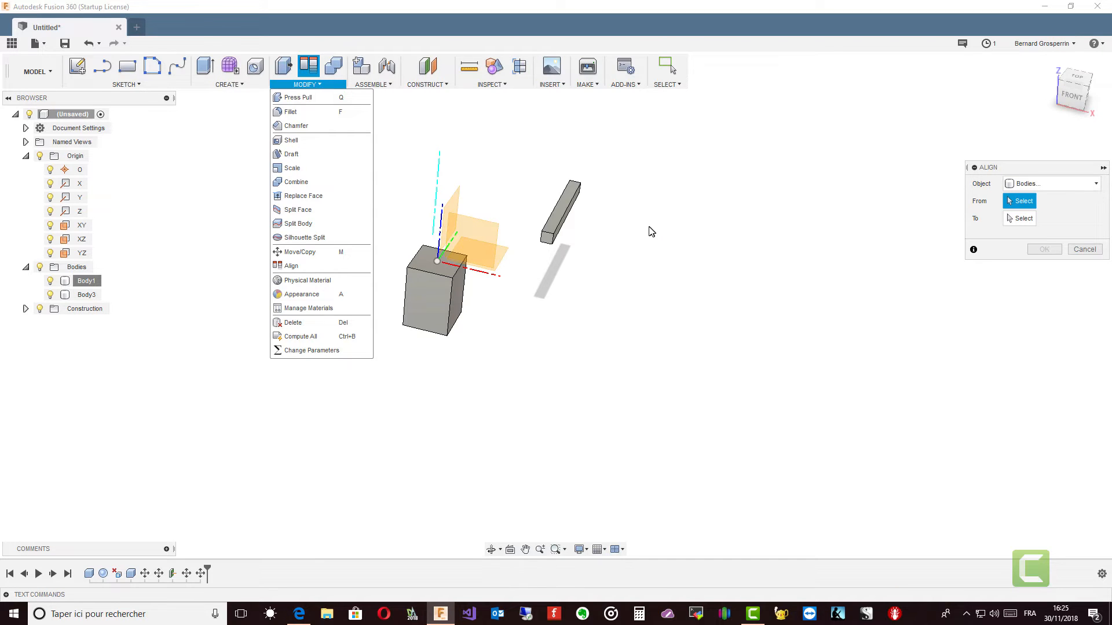
pyautogui.keyDown('shift'); pyautogui.moveTo(627, 197); pyautogui.dragTo(665, 195, button='middle'); pyautogui.keyUp('shift')
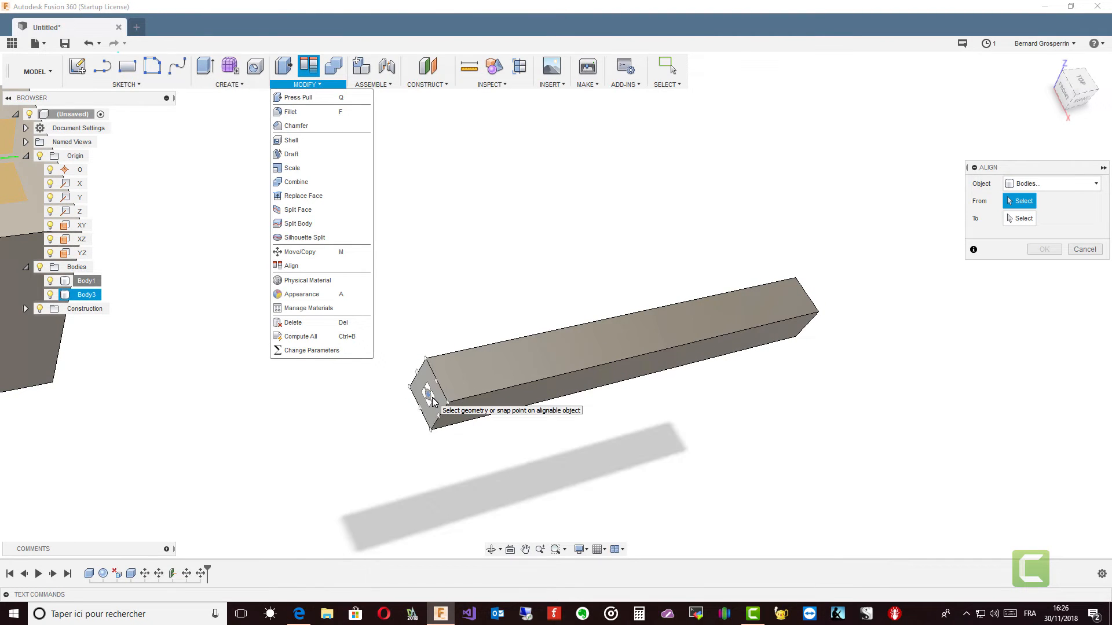
pyautogui.scroll(5, 433, 401)
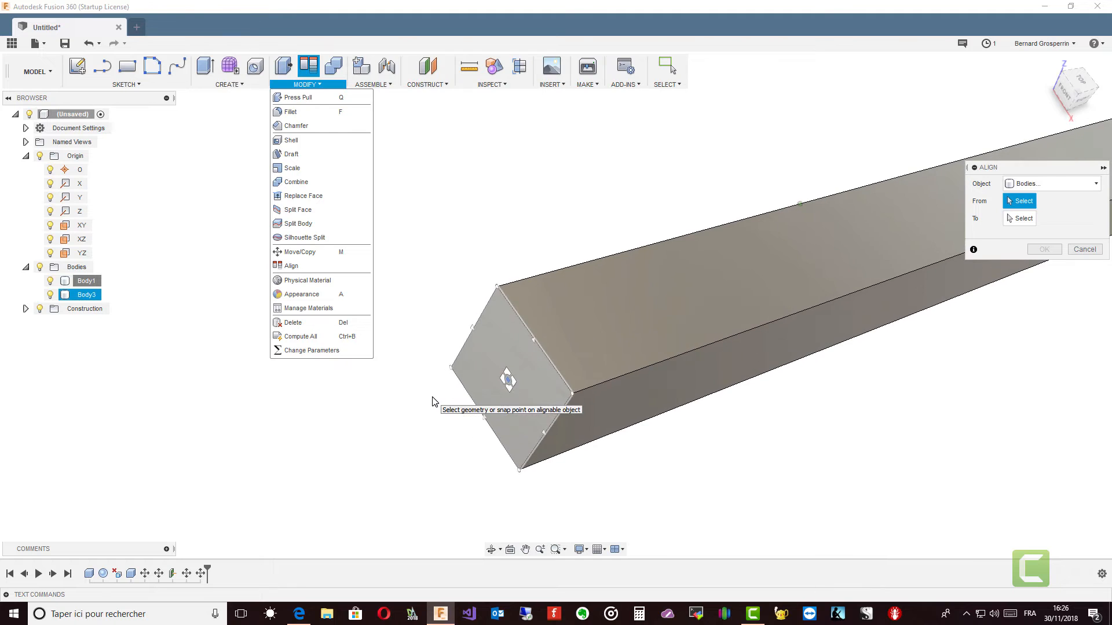
pyautogui.scroll(4, 512, 382)
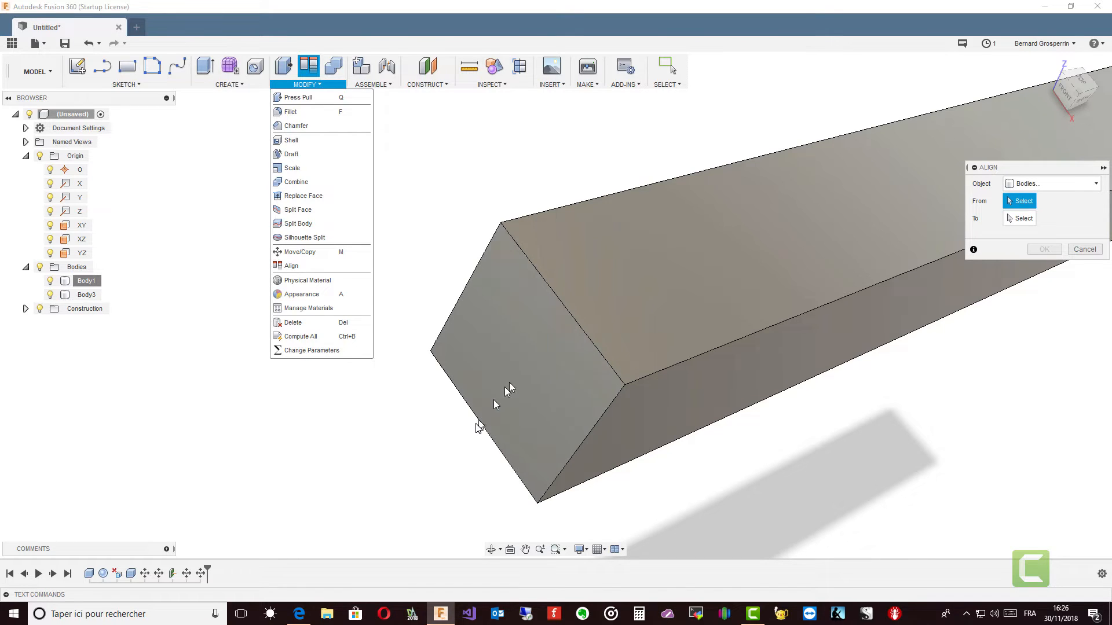
pyautogui.scroll(5, 483, 426)
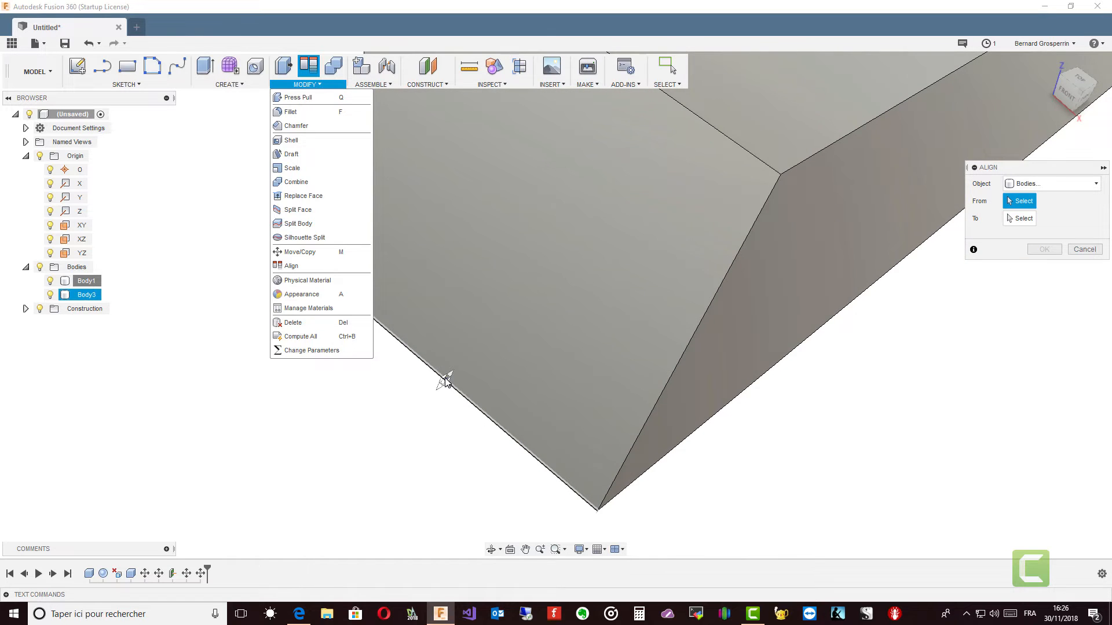
pyautogui.moveTo(445, 380); pyautogui.dragTo(450, 382, button='middle')
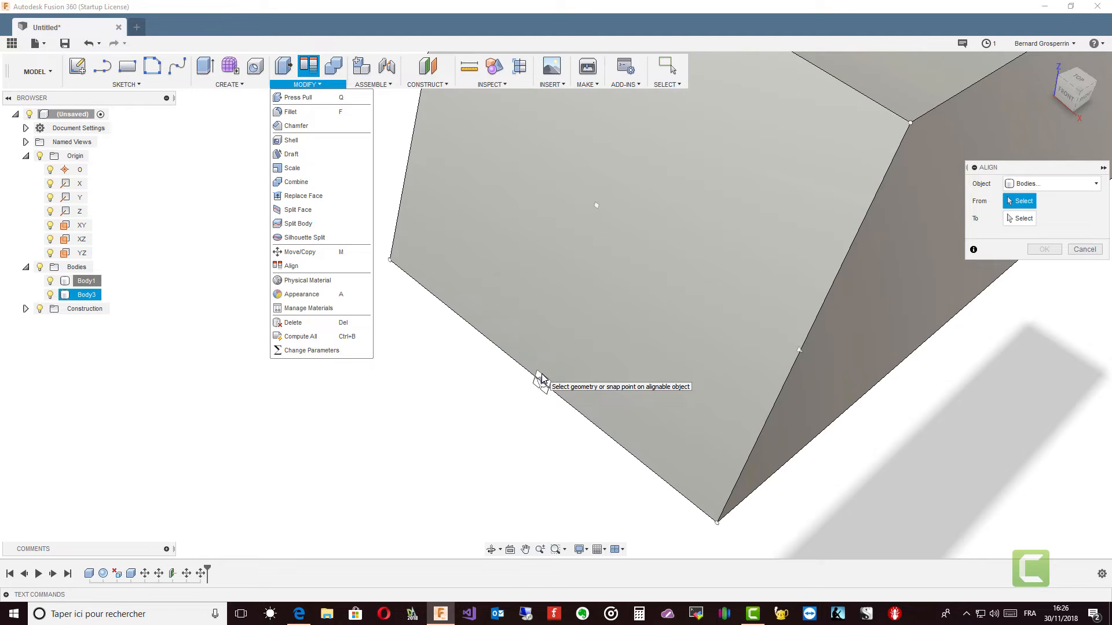
pyautogui.scroll(-5, 550, 376)
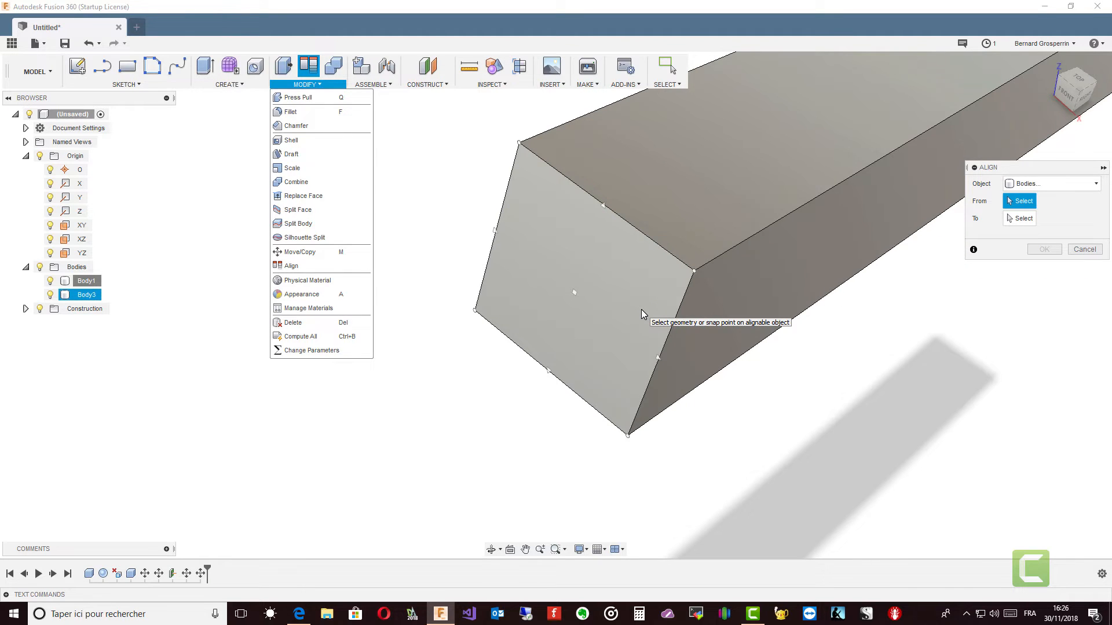
# Step: Align Body3 by the midpoint of its front end face's lower edge to the centre of Body1's back face
pyautogui.click(641, 311)
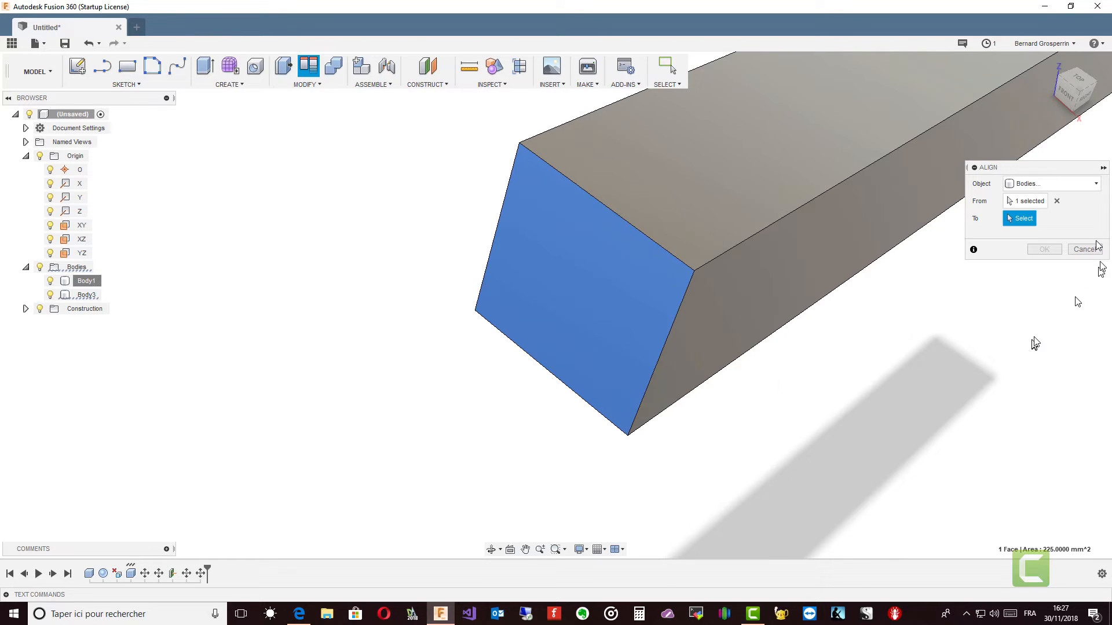
pyautogui.click(1057, 201)
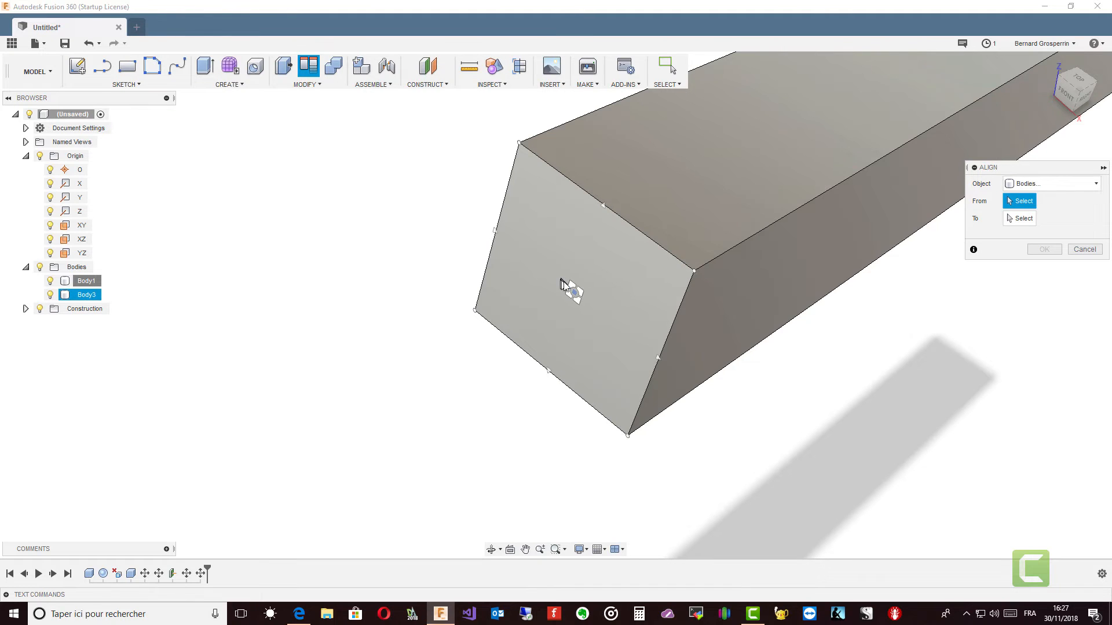
pyautogui.click(548, 372)
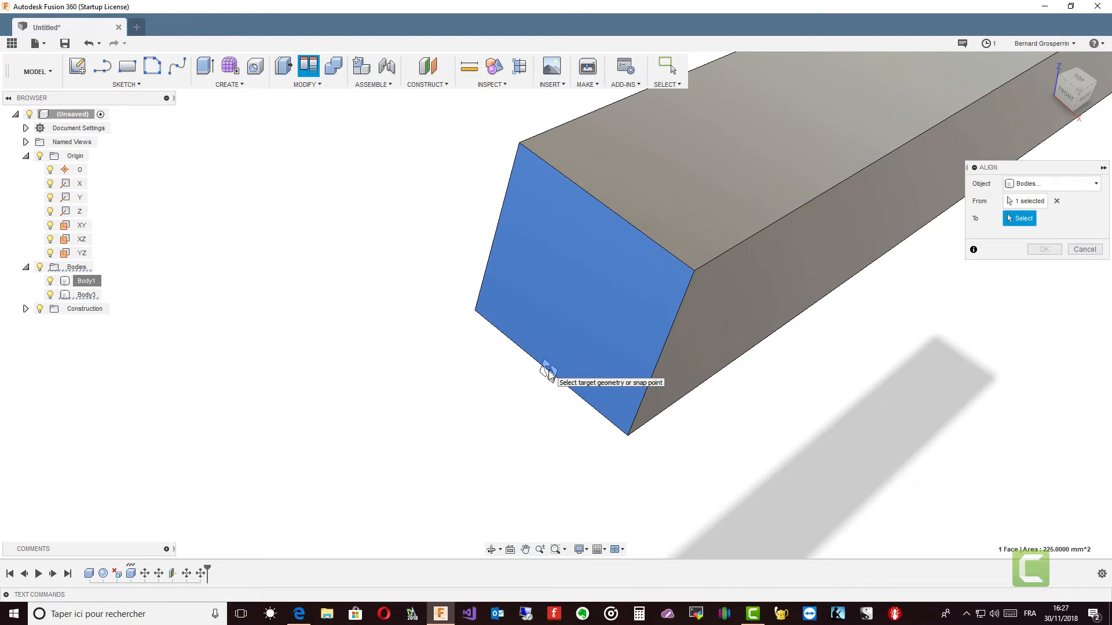
pyautogui.scroll(-6, 583, 384)
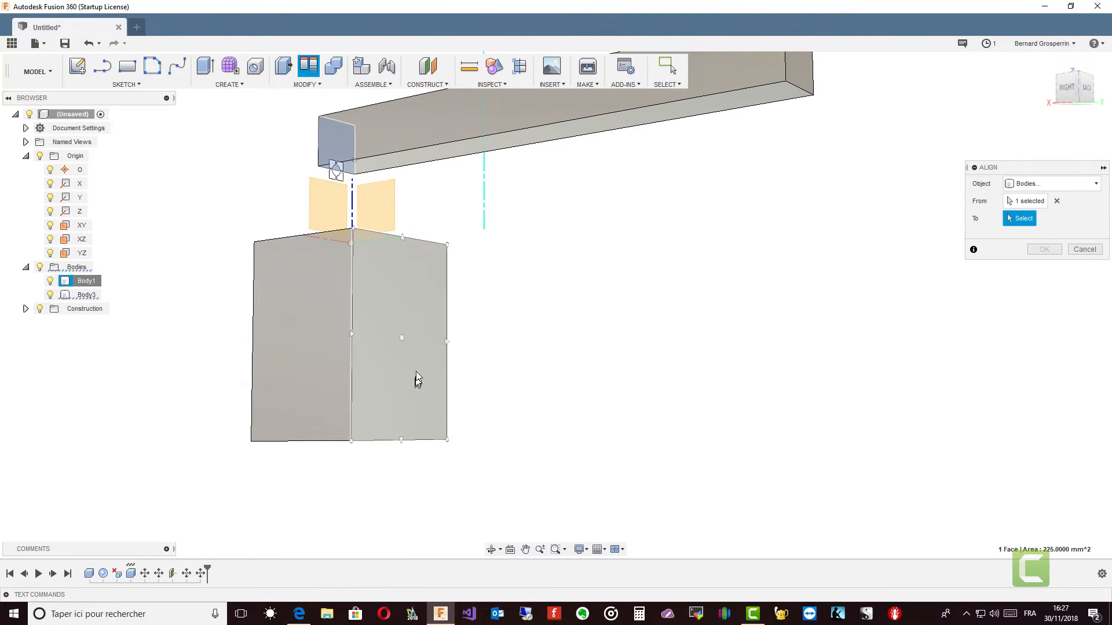
pyautogui.click(402, 336)
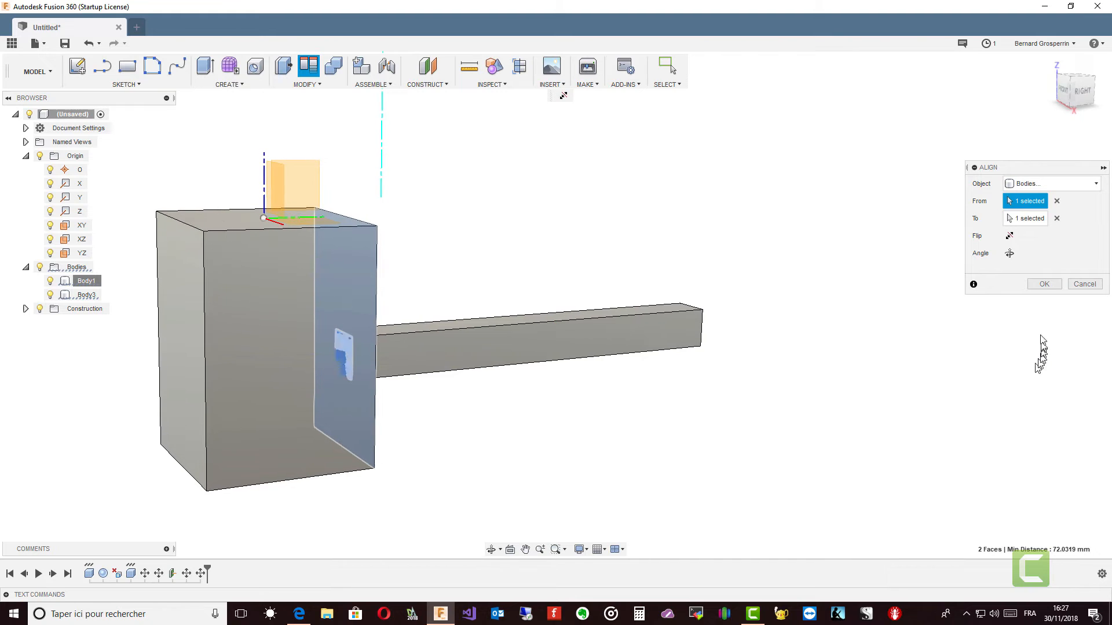
# Step: Apply the alignment of Body3 to Body1's back face, inspect the joined bodies, and undo the alignment
pyautogui.click(1044, 285)
pyautogui.keyDown('shift'); pyautogui.moveTo(973, 288); pyautogui.dragTo(601, 363, button='middle'); pyautogui.keyUp('shift')
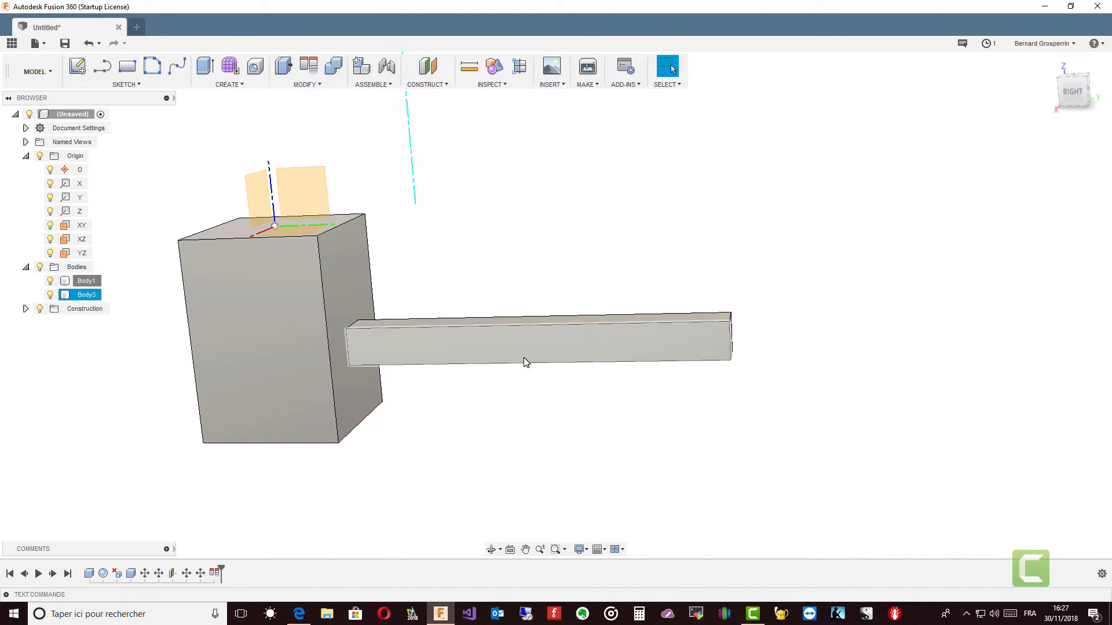
pyautogui.keyDown('shift'); pyautogui.moveTo(524, 357); pyautogui.dragTo(157, 292, button='middle'); pyautogui.keyUp('shift')
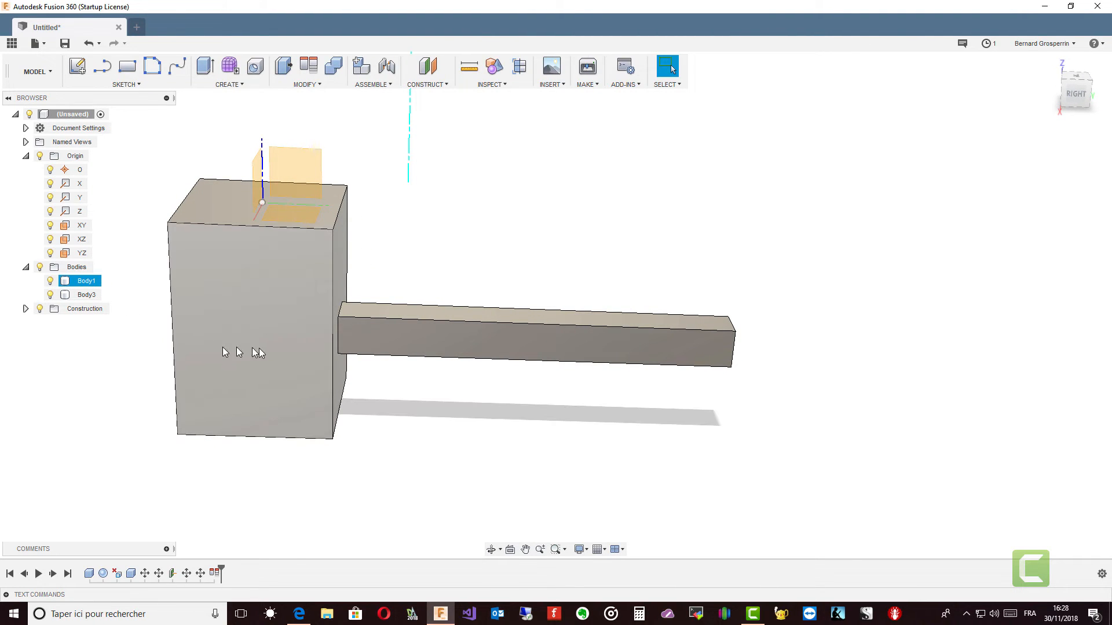
pyautogui.click(415, 346)
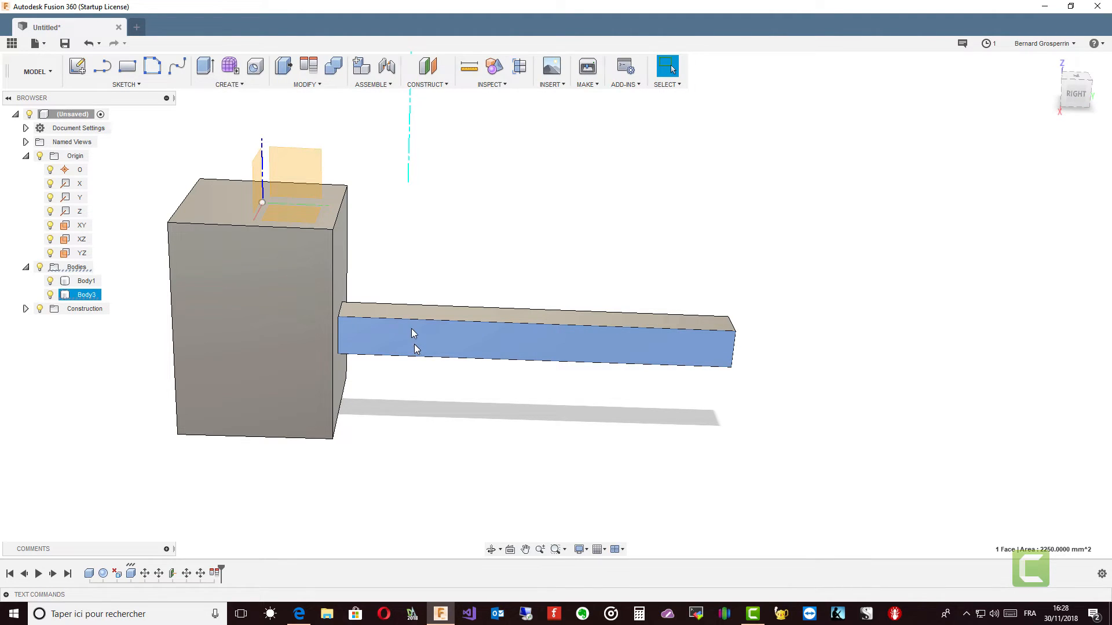
pyautogui.click(92, 44)
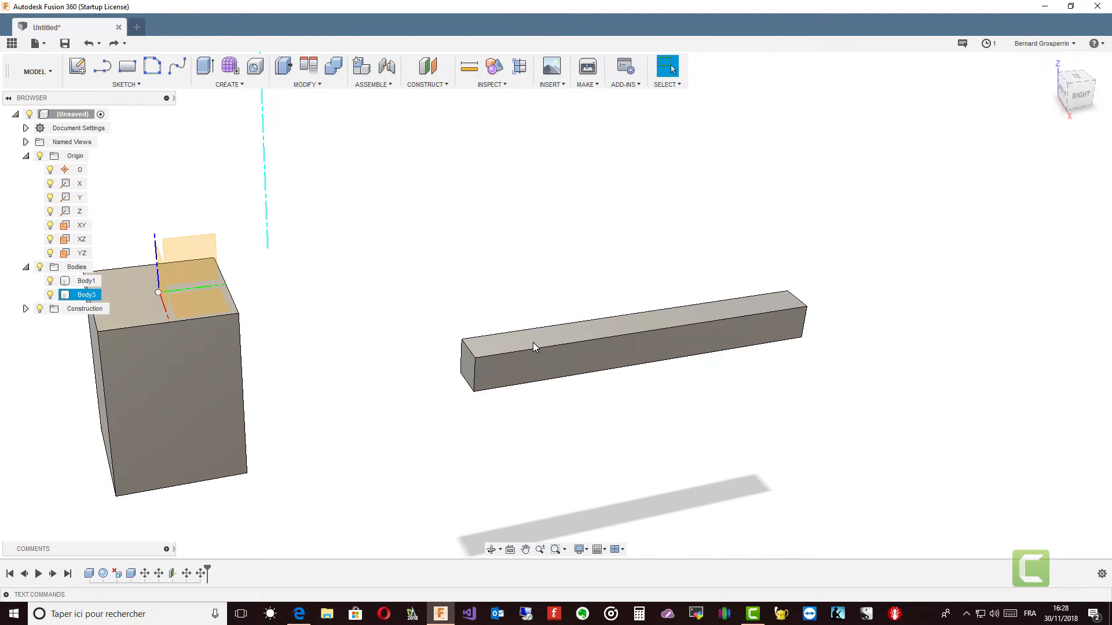
# Step: Align Body3's top face level with Body1's top face, hiding Body1 before applying the alignment
pyautogui.click(533, 343)
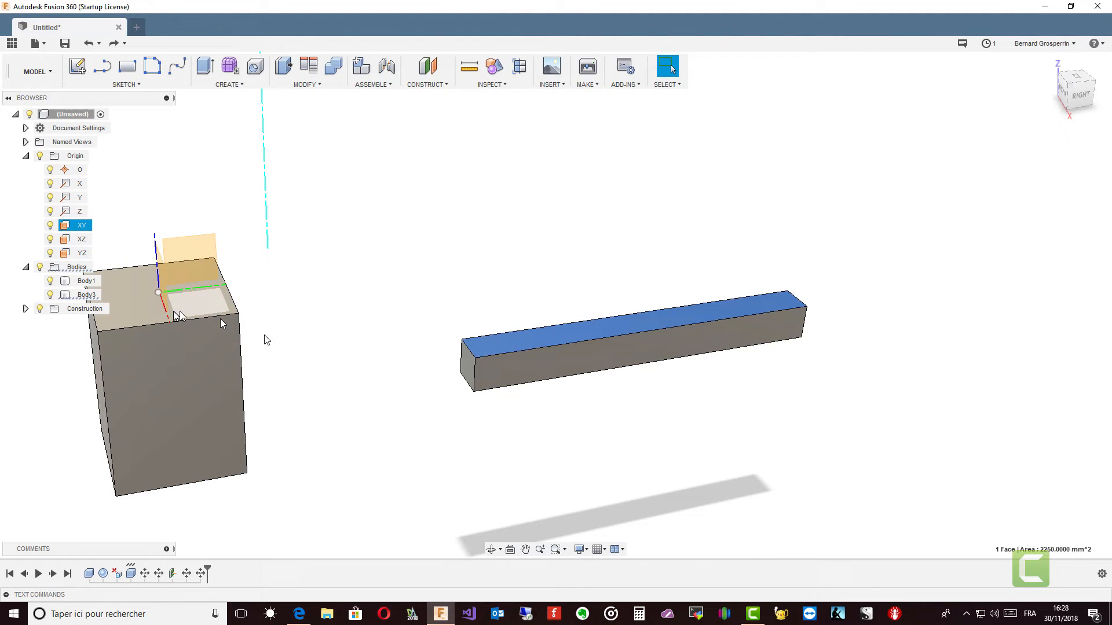
pyautogui.keyDown('ctrl'); pyautogui.click(145, 318); pyautogui.keyUp('ctrl')
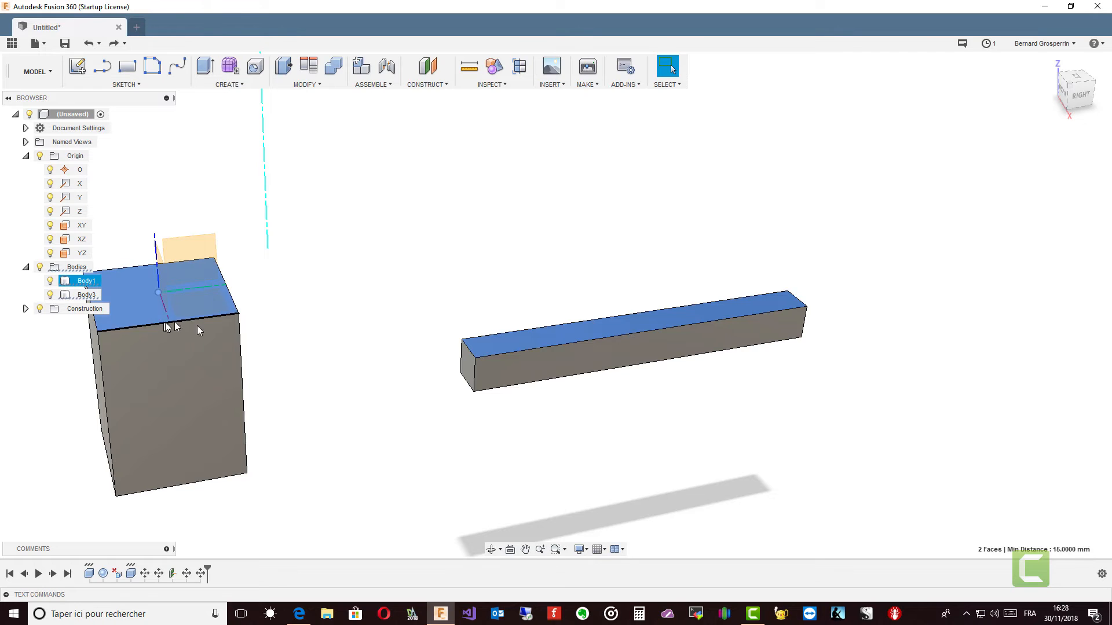
pyautogui.click(377, 291)
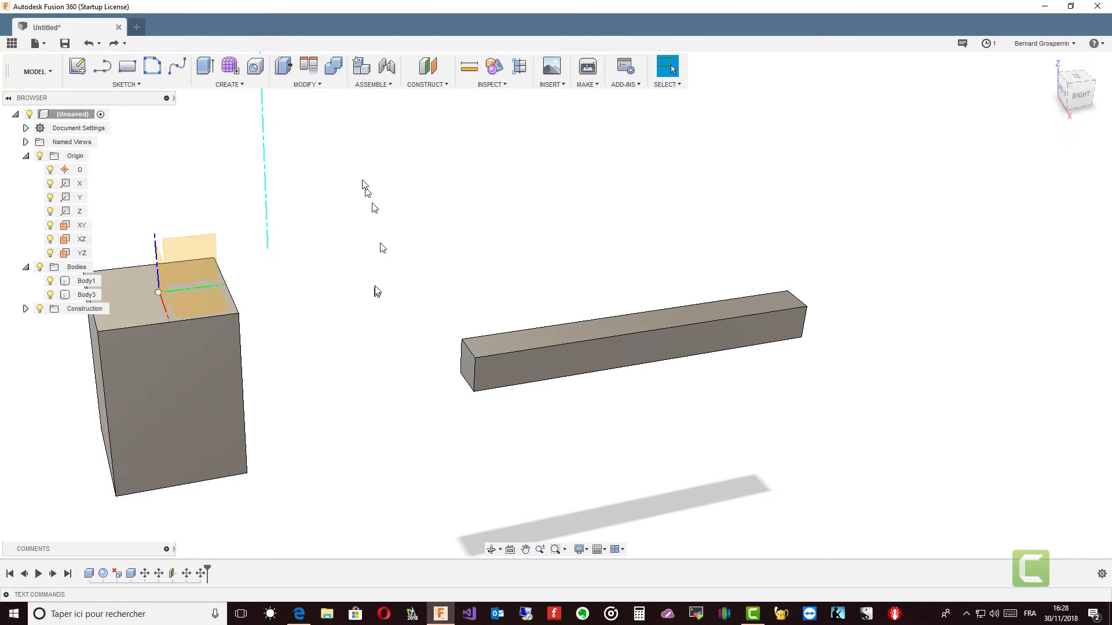
pyautogui.click(309, 66)
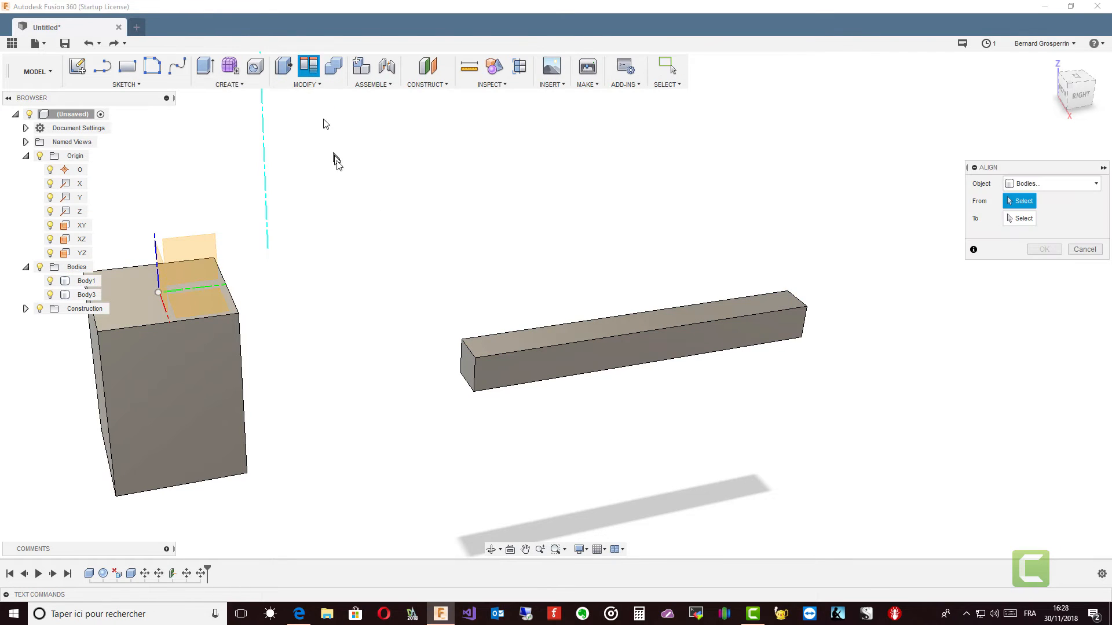
pyautogui.click(523, 342)
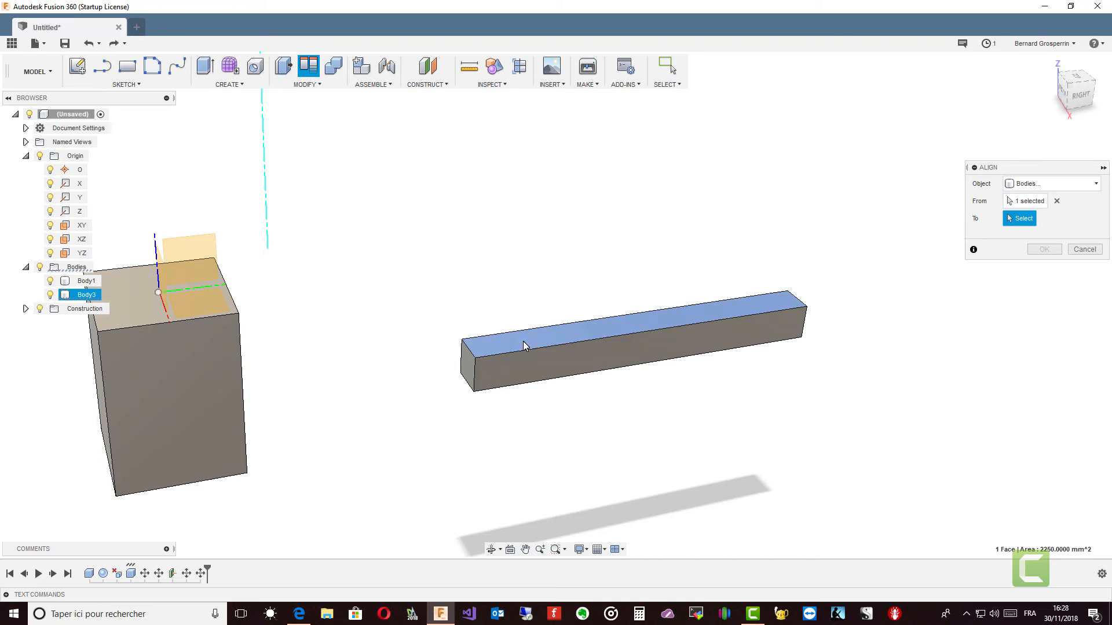
pyautogui.click(143, 312)
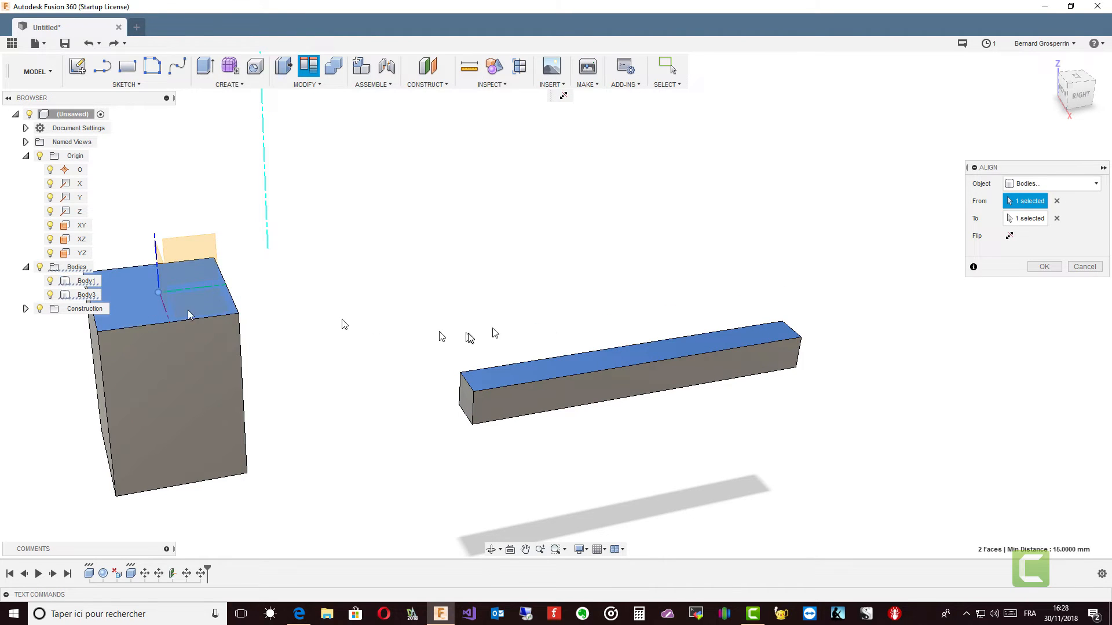
pyautogui.keyDown('shift'); pyautogui.moveTo(716, 350); pyautogui.dragTo(618, 340, button='middle'); pyautogui.keyUp('shift')
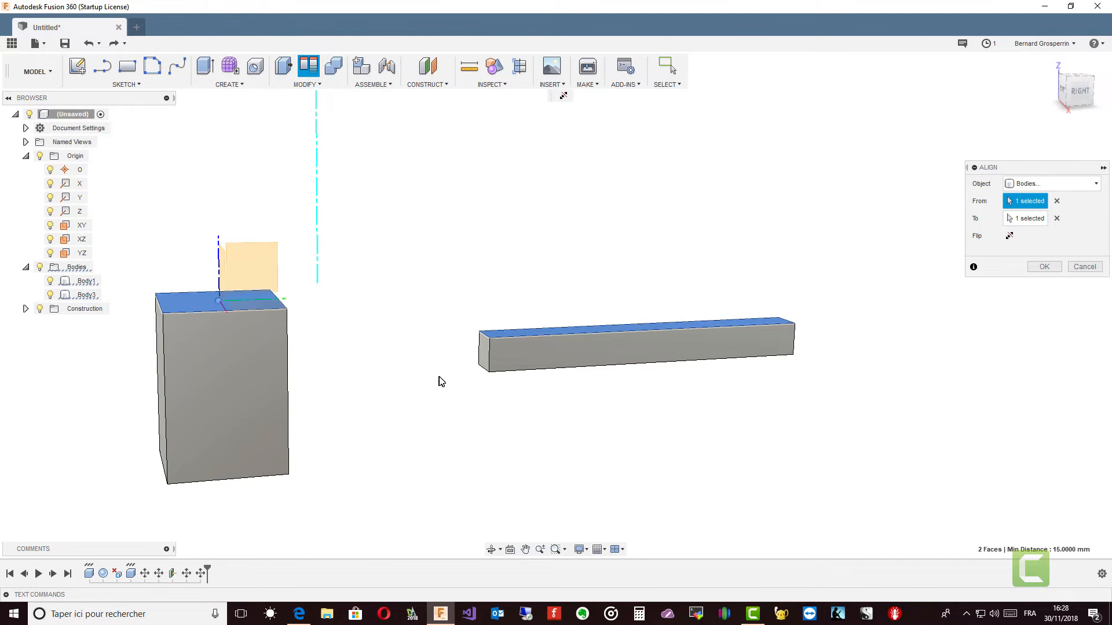
pyautogui.keyDown('shift'); pyautogui.moveTo(440, 380); pyautogui.dragTo(472, 354, button='middle'); pyautogui.keyUp('shift')
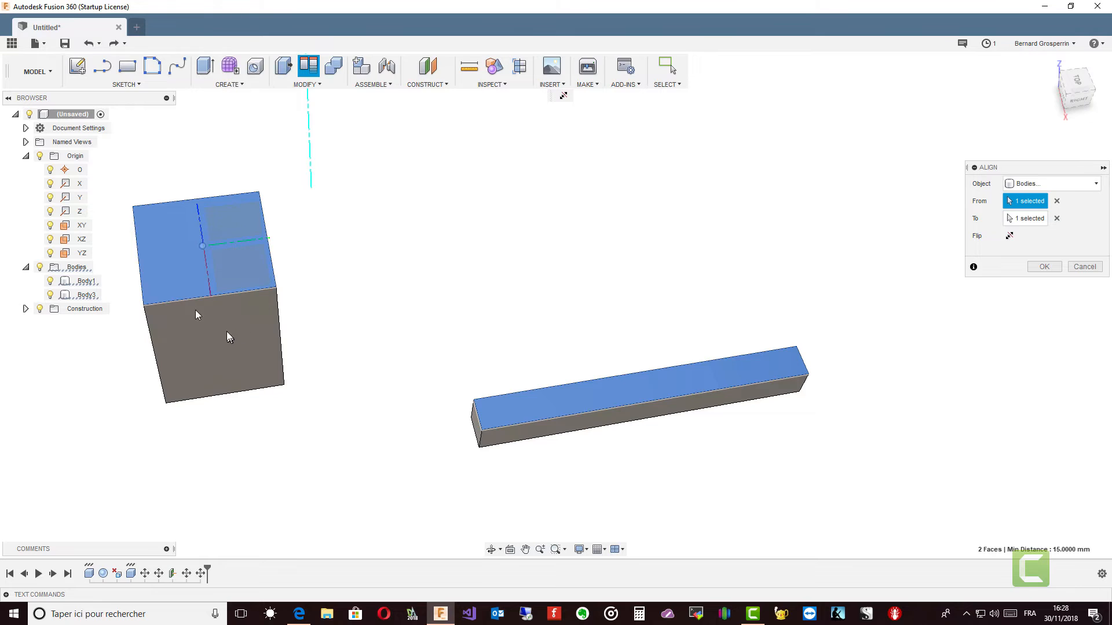
pyautogui.click(51, 281)
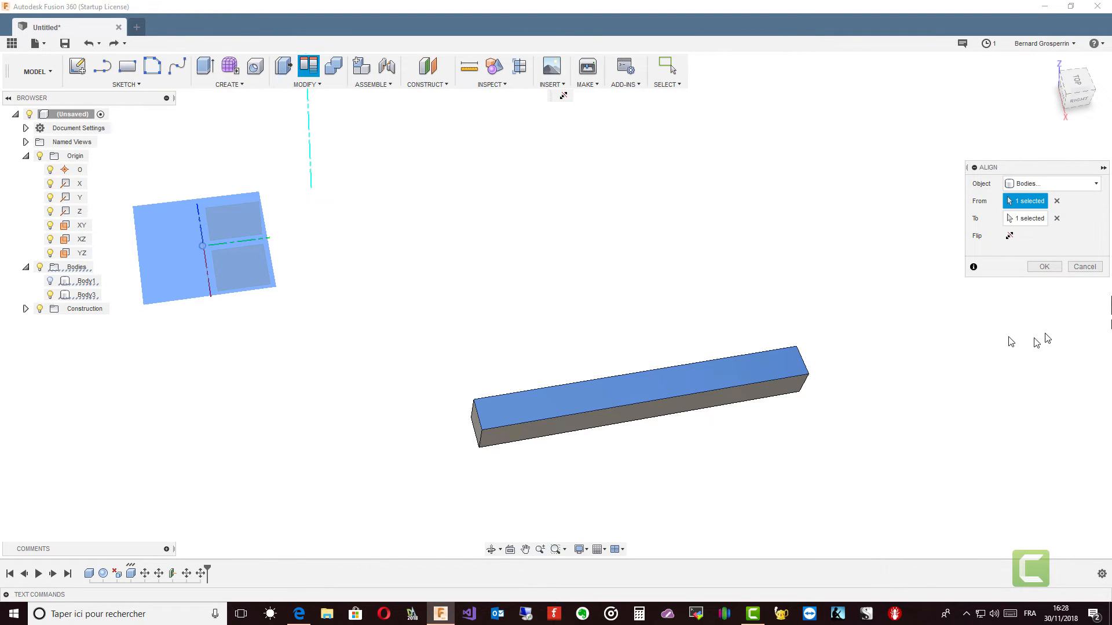
pyautogui.click(1044, 266)
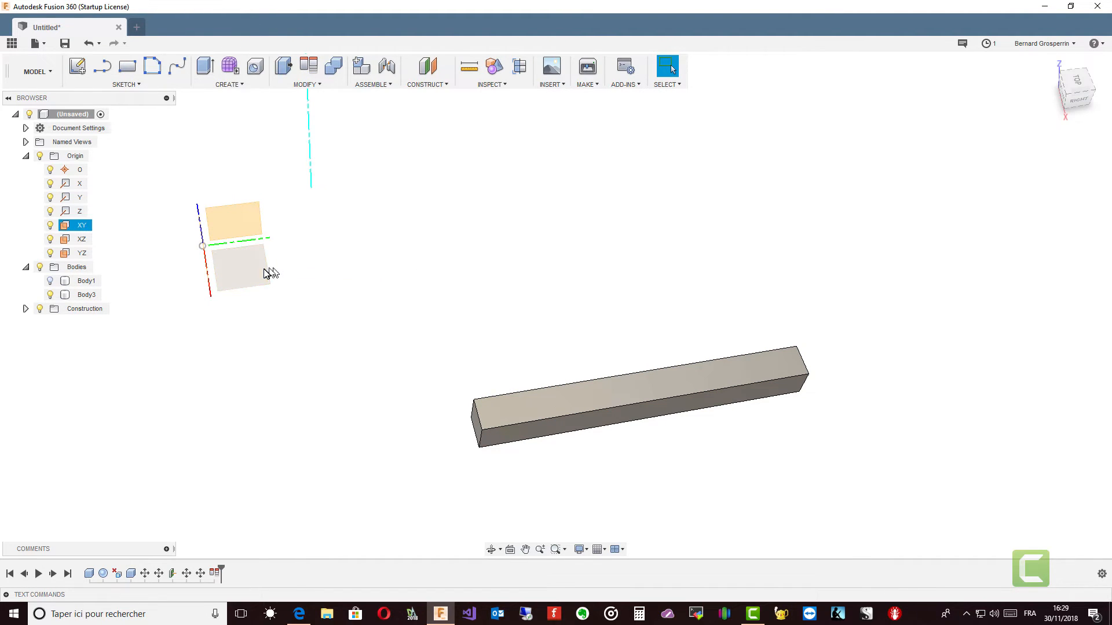
# Step: Create an offset construction plane from the XY origin plane at a distance of 0 mm
pyautogui.keyDown('shift'); pyautogui.moveTo(272, 277); pyautogui.dragTo(207, 259, button='middle'); pyautogui.keyUp('shift')
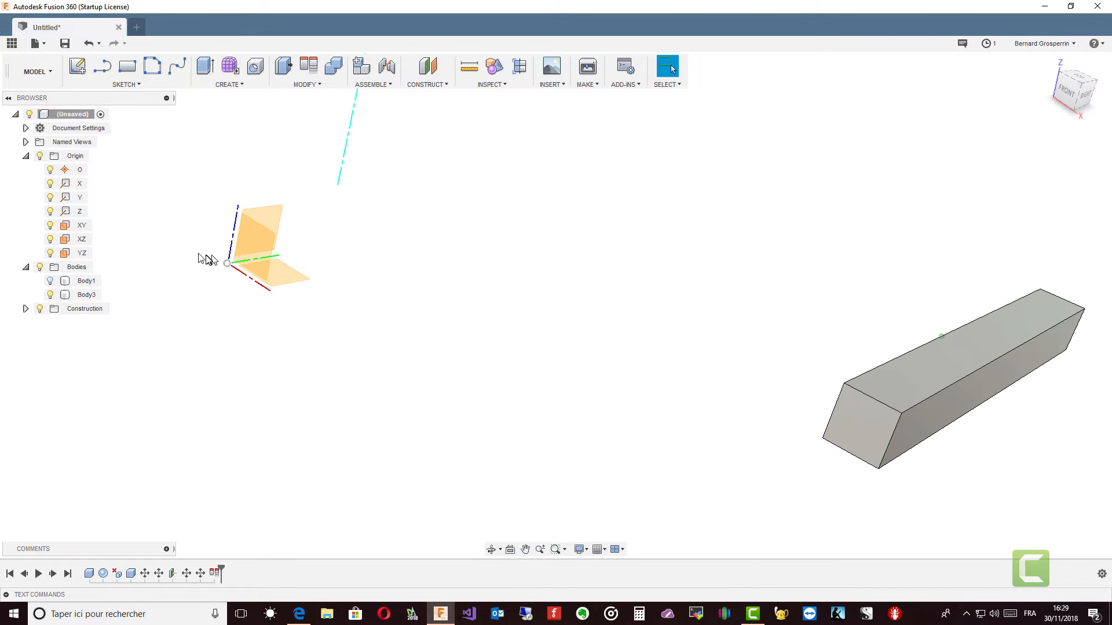
pyautogui.click(82, 225)
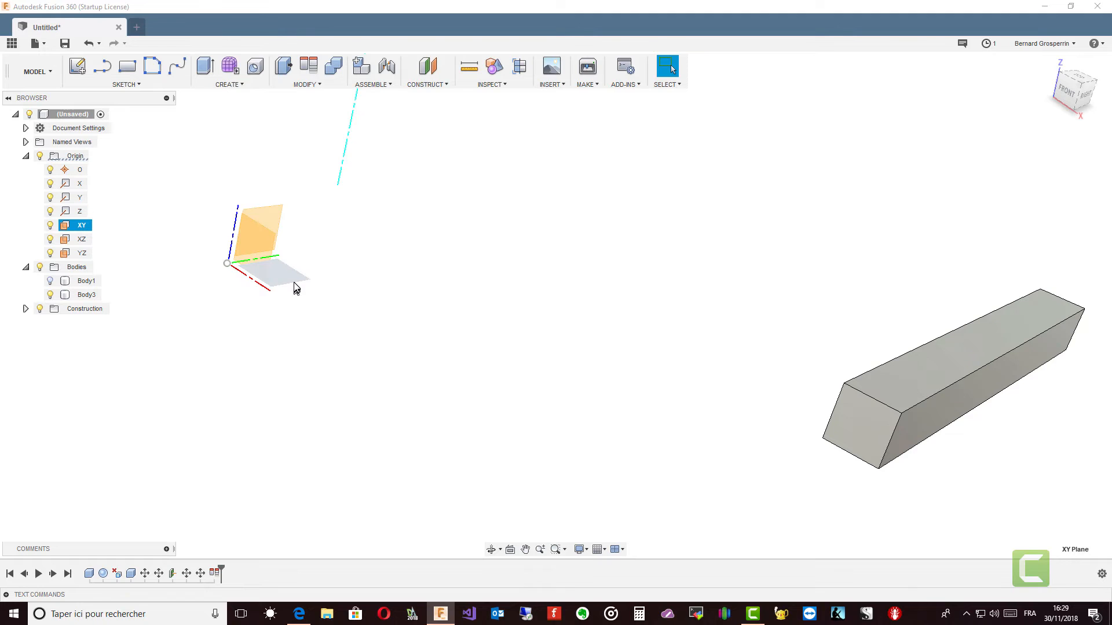
pyautogui.click(308, 305)
pyautogui.keyDown('shift'); pyautogui.moveTo(311, 308); pyautogui.dragTo(378, 85, button='middle'); pyautogui.keyUp('shift')
pyautogui.click(429, 69)
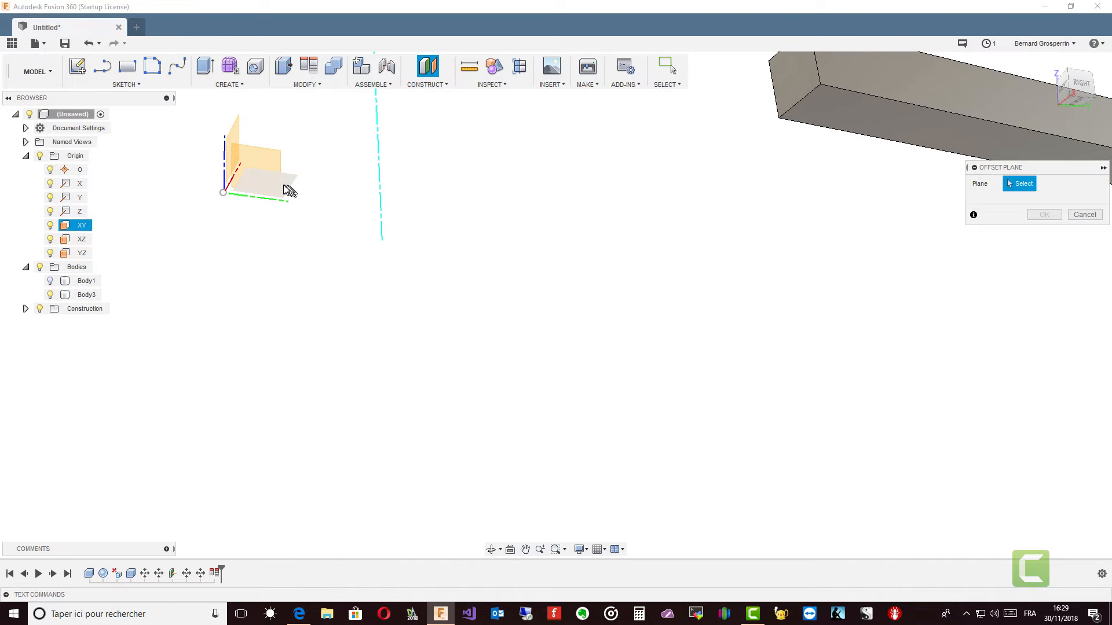
pyautogui.click(283, 186)
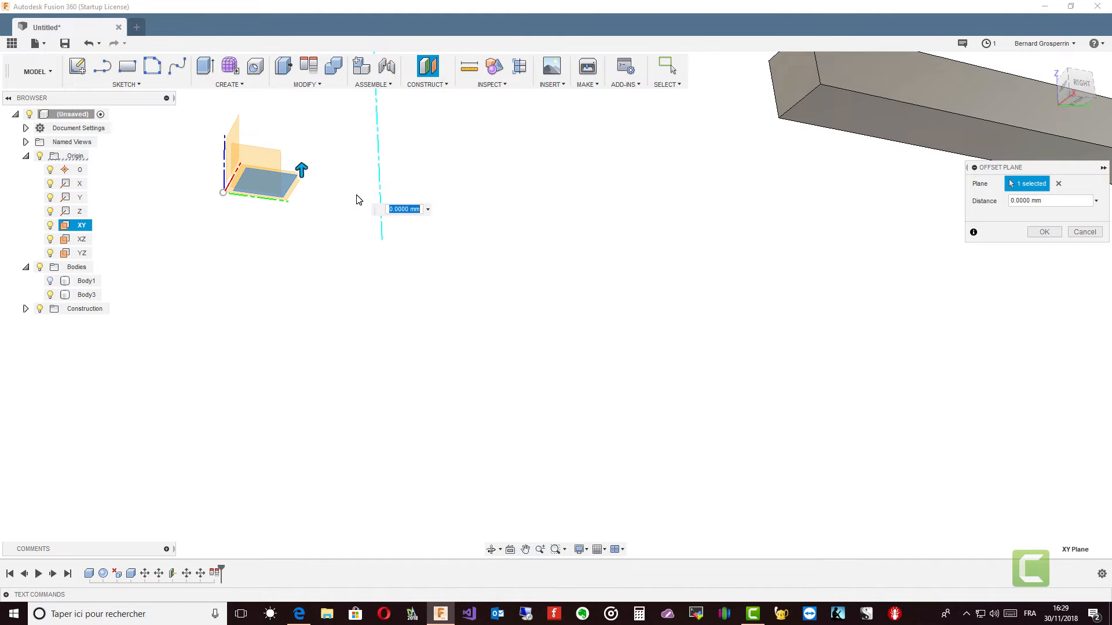
pyautogui.press('Return')
# Step: Stretch the new construction plane in both directions so it extends over most of Body3, and show Body1 again
pyautogui.keyDown('shift'); pyautogui.moveTo(357, 195); pyautogui.dragTo(281, 312, button='middle'); pyautogui.keyUp('shift')
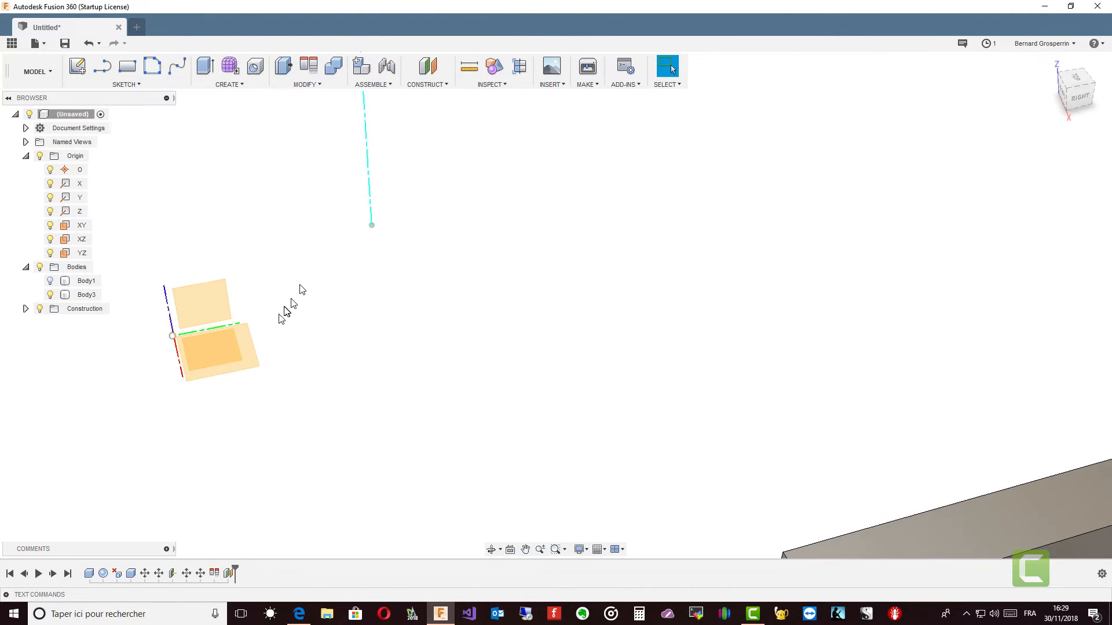
pyautogui.moveTo(258, 355); pyautogui.dragTo(1093, 327)
pyautogui.scroll(-3, 782, 284)
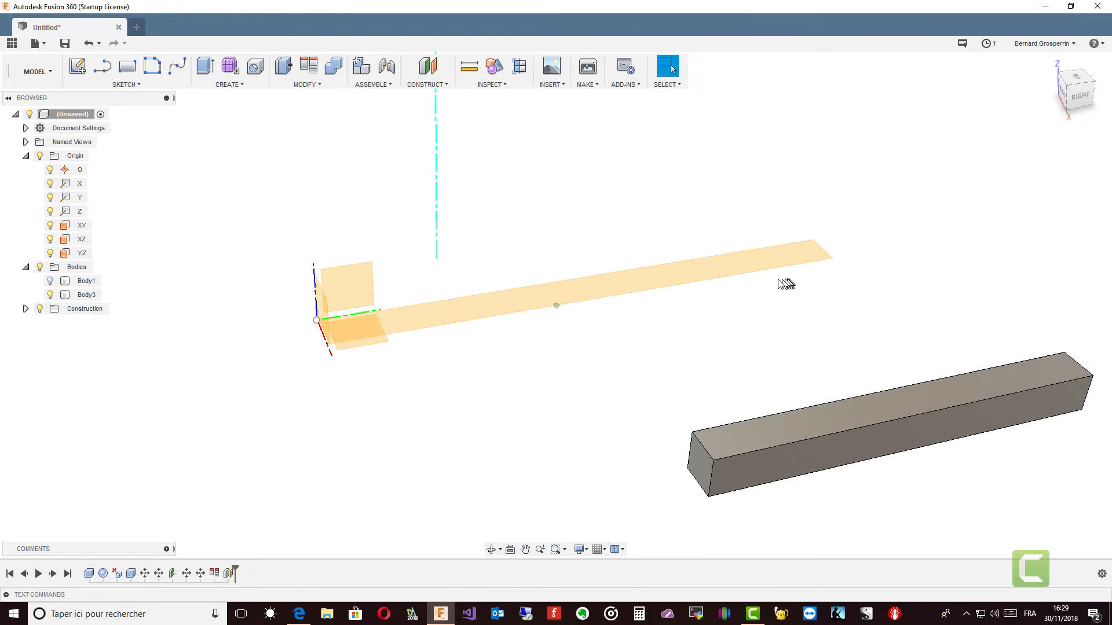
pyautogui.moveTo(780, 326); pyautogui.dragTo(841, 450)
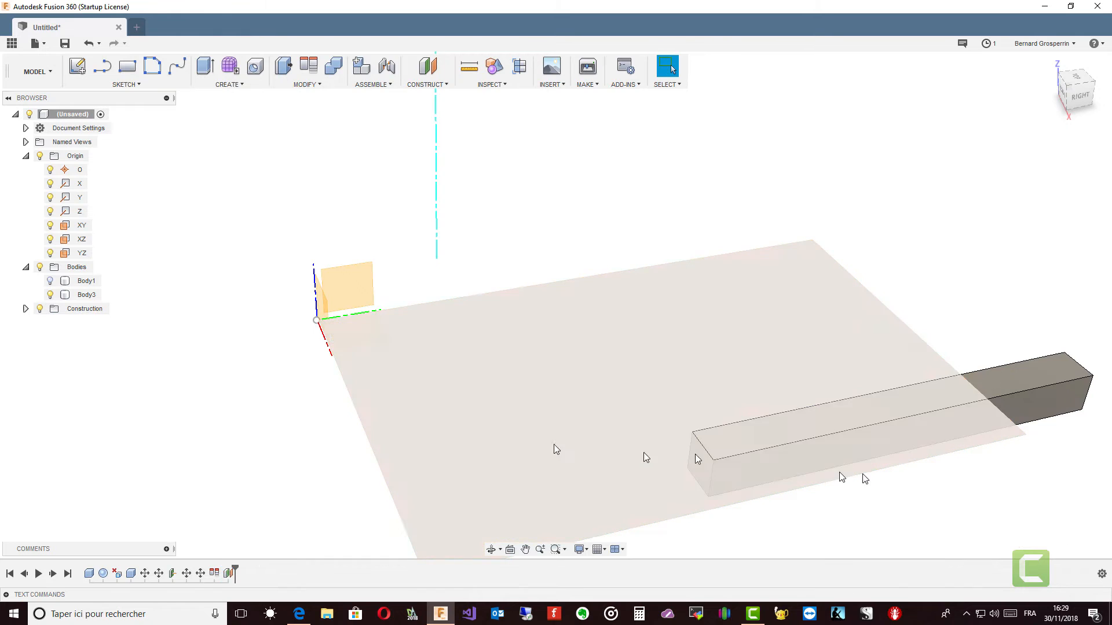
pyautogui.click(50, 281)
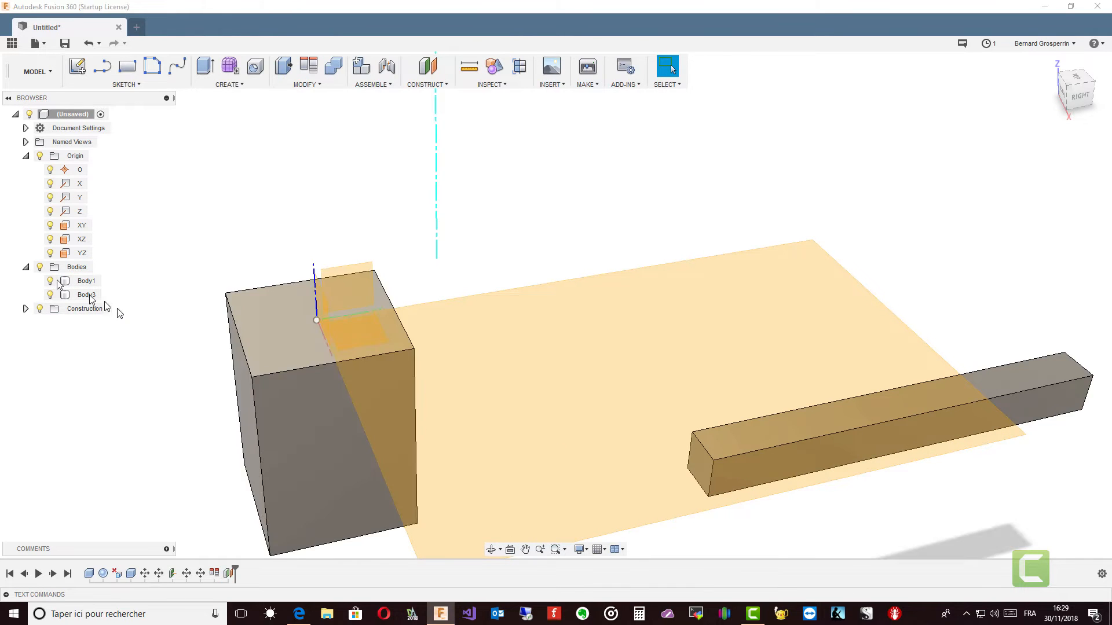
# Step: Align Body3's front end face flush with Body1's front face
pyautogui.keyDown('shift'); pyautogui.moveTo(117, 313); pyautogui.dragTo(246, 346, button='middle'); pyautogui.keyUp('shift')
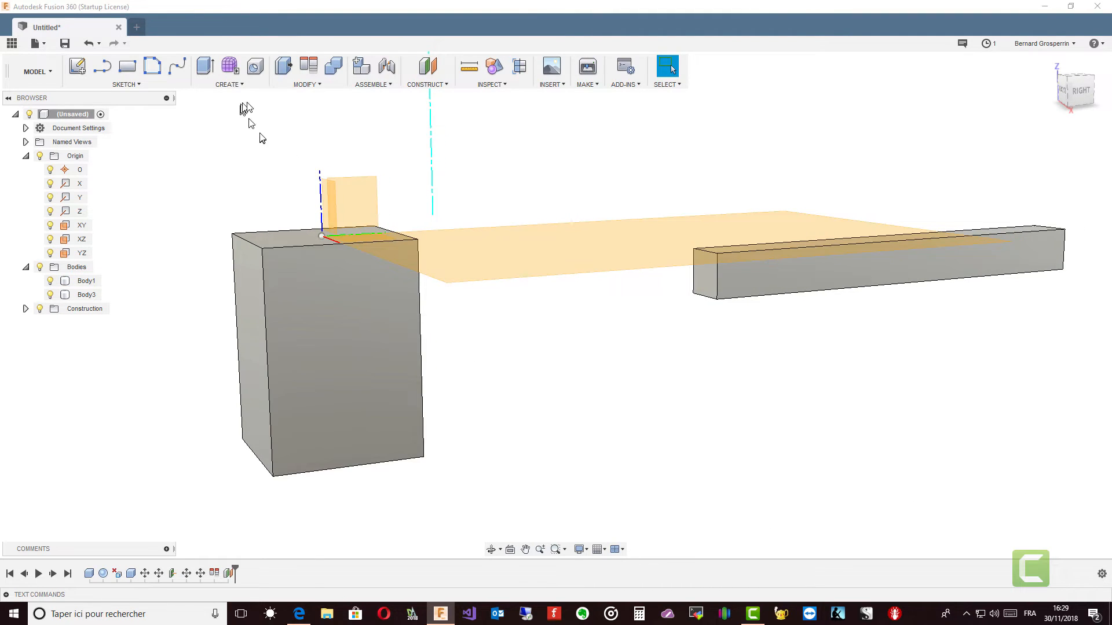
pyautogui.click(309, 67)
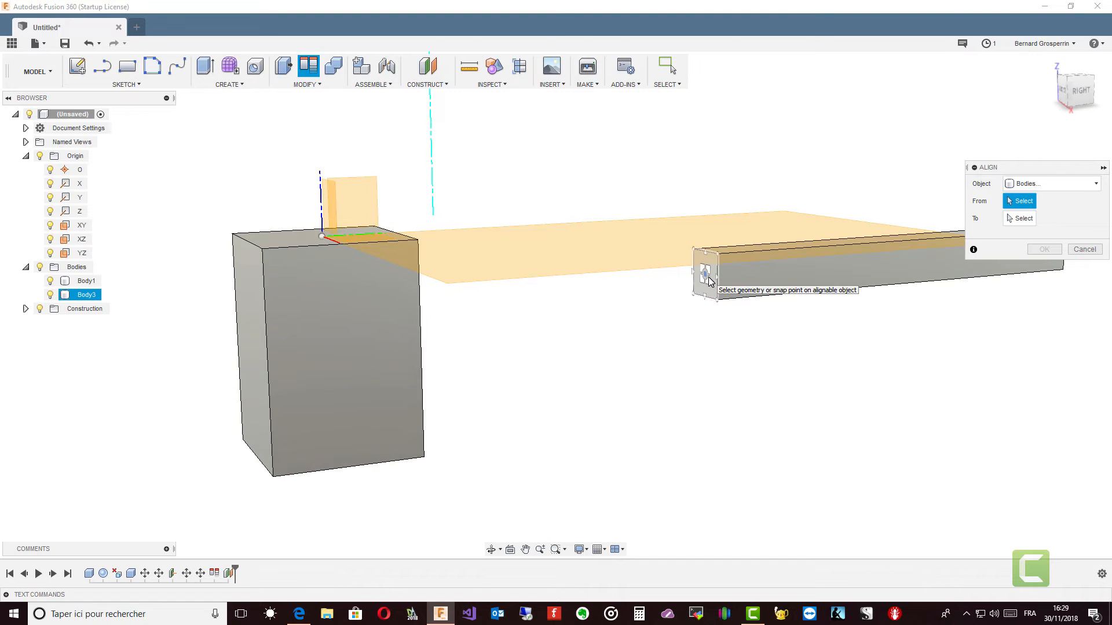
pyautogui.click(709, 281)
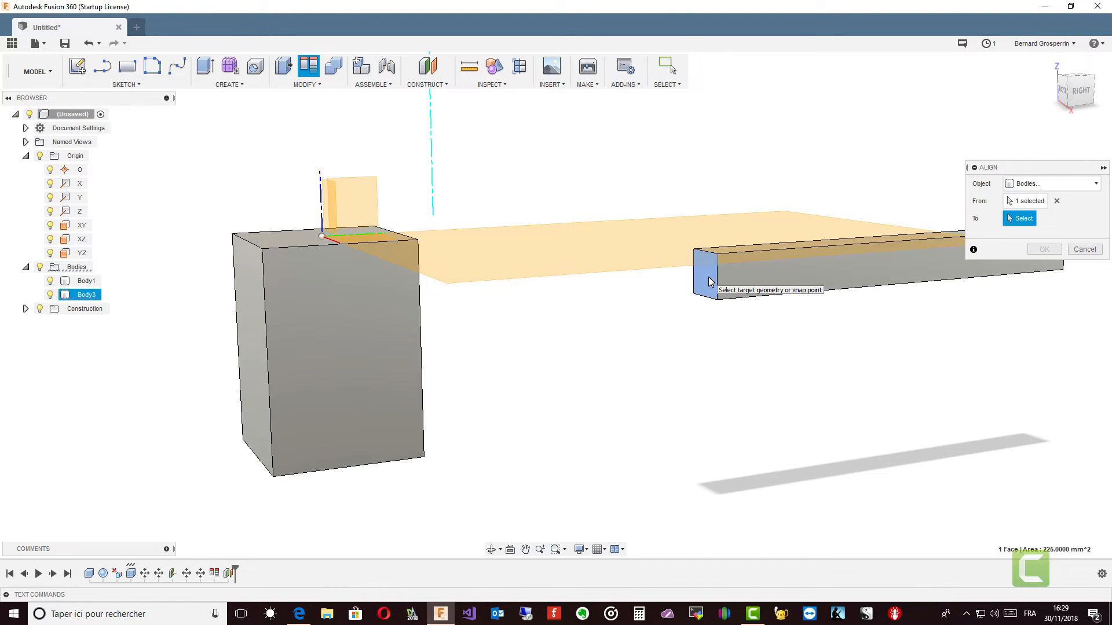
pyautogui.click(252, 311)
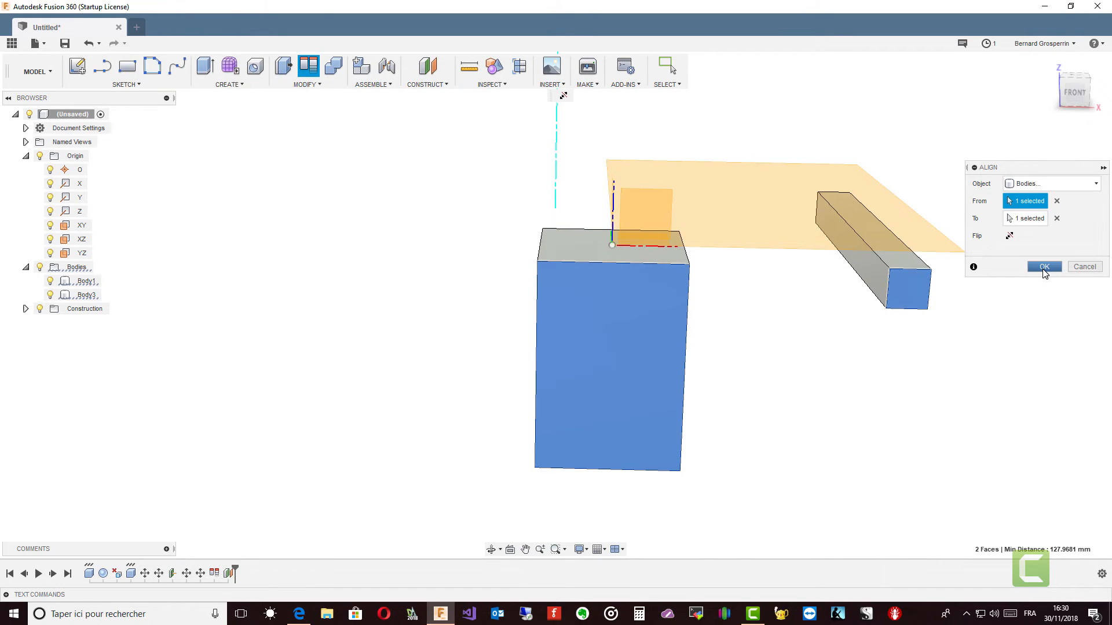
pyautogui.click(1044, 268)
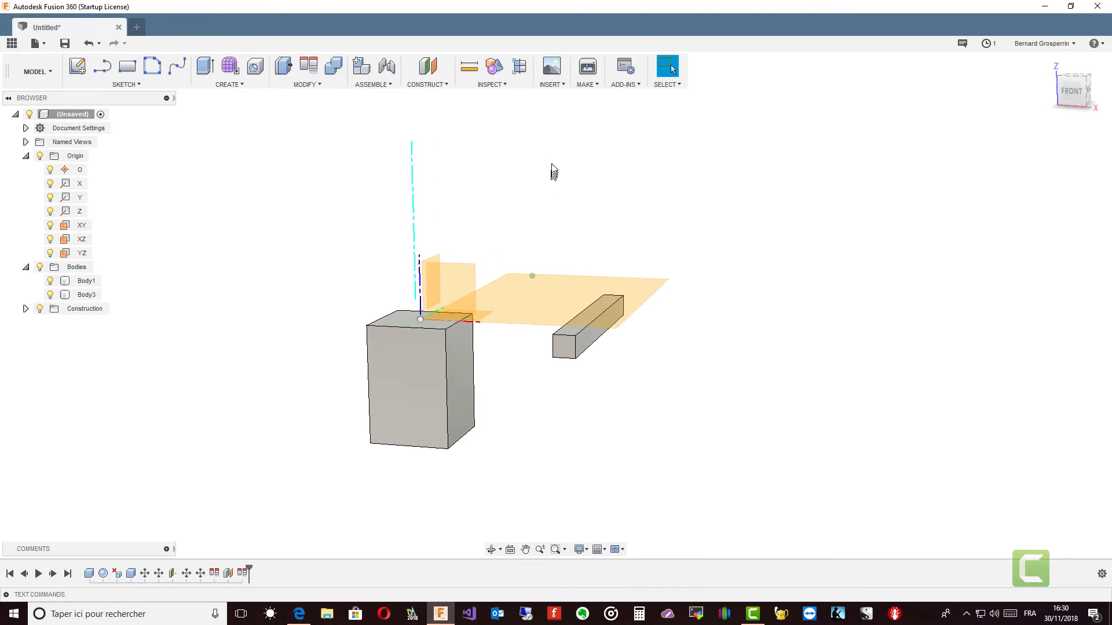
# Step: Start inserting a McMaster-Carr component and browse the screws category to Socket Head Screws
pyautogui.click(563, 85)
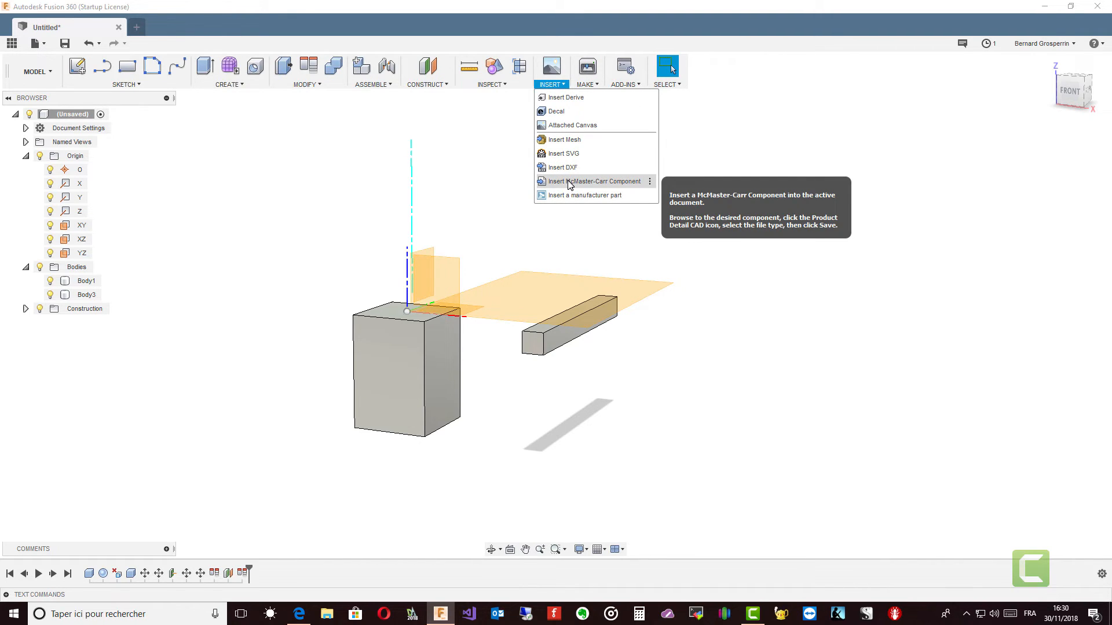
pyautogui.click(569, 182)
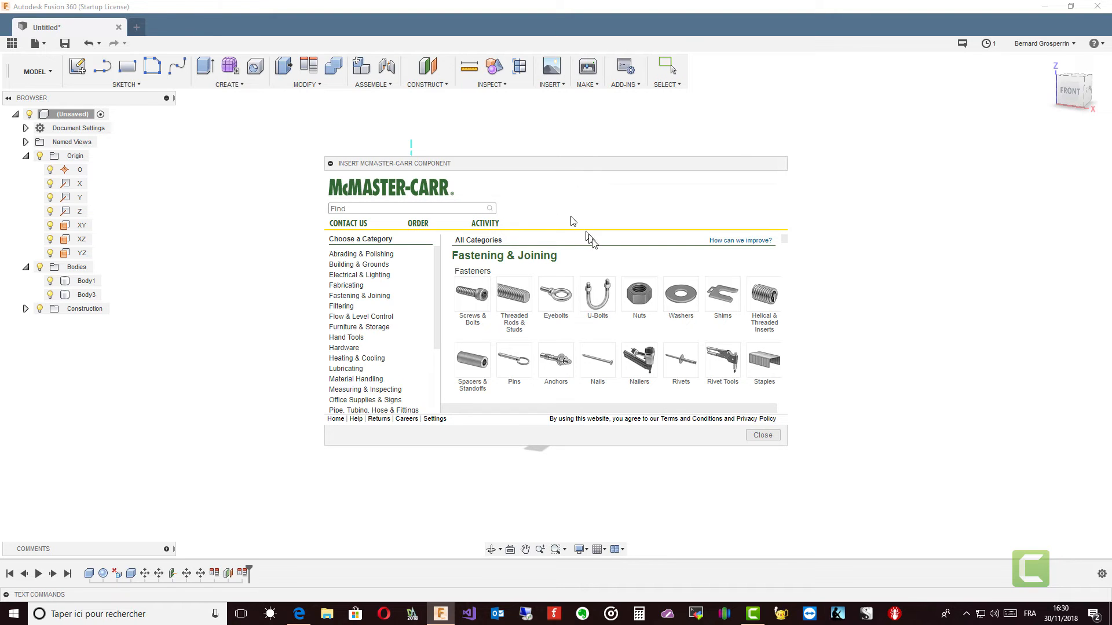
pyautogui.click(479, 304)
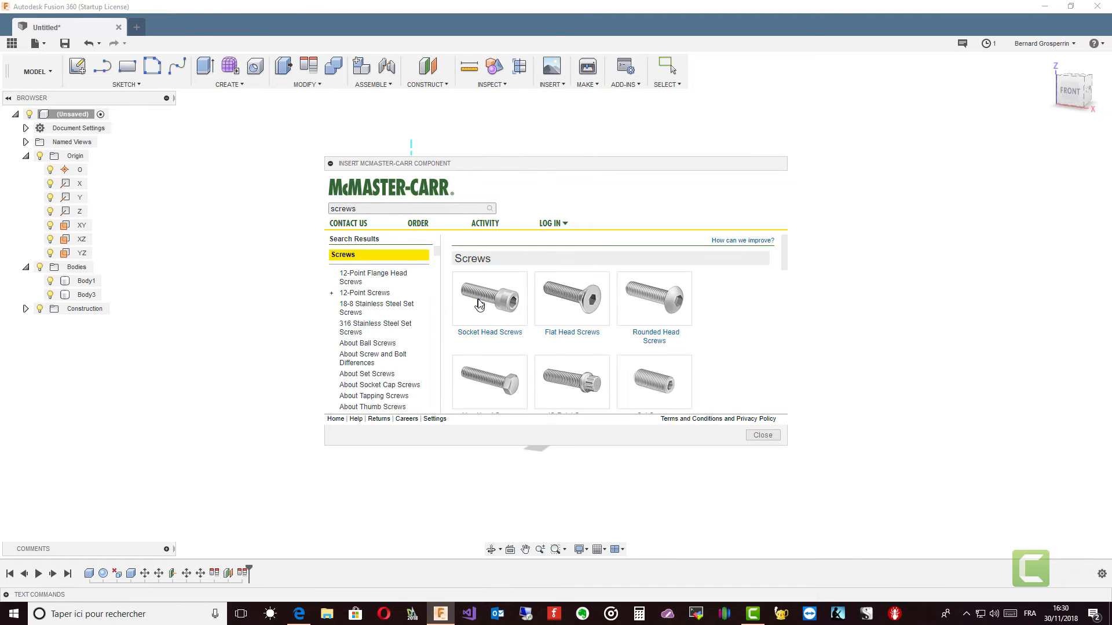
pyautogui.click(504, 307)
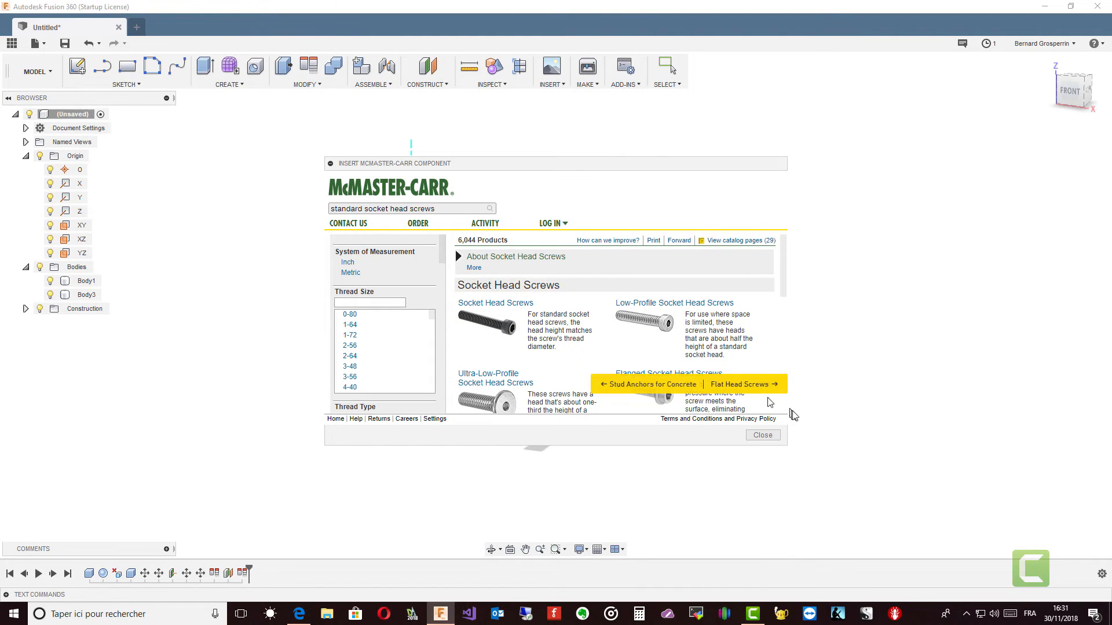
# Step: Enlarge the catalogue window, choose Alloy Steel Socket Head Screws from the standard type, and filter the products to Metric
pyautogui.moveTo(787, 445); pyautogui.dragTo(852, 571)
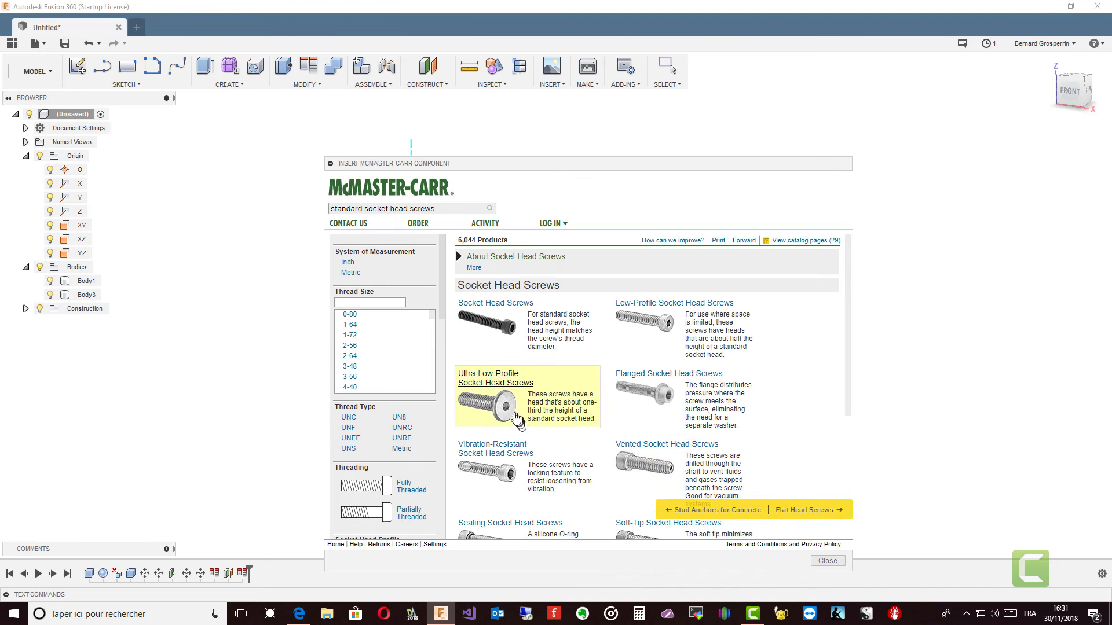
pyautogui.click(490, 335)
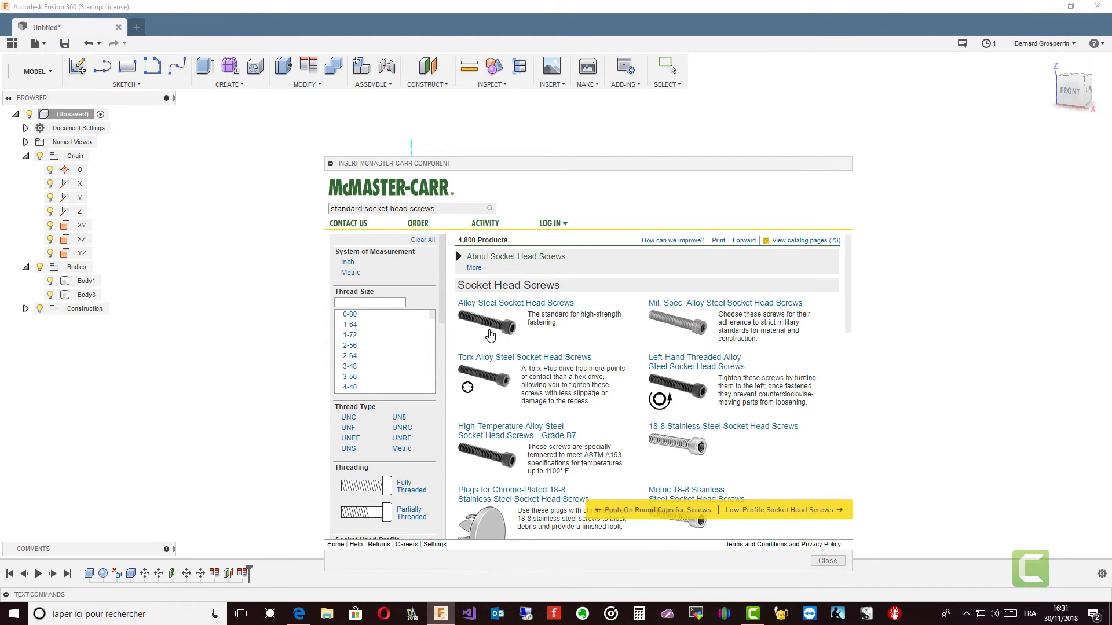
pyautogui.click(490, 333)
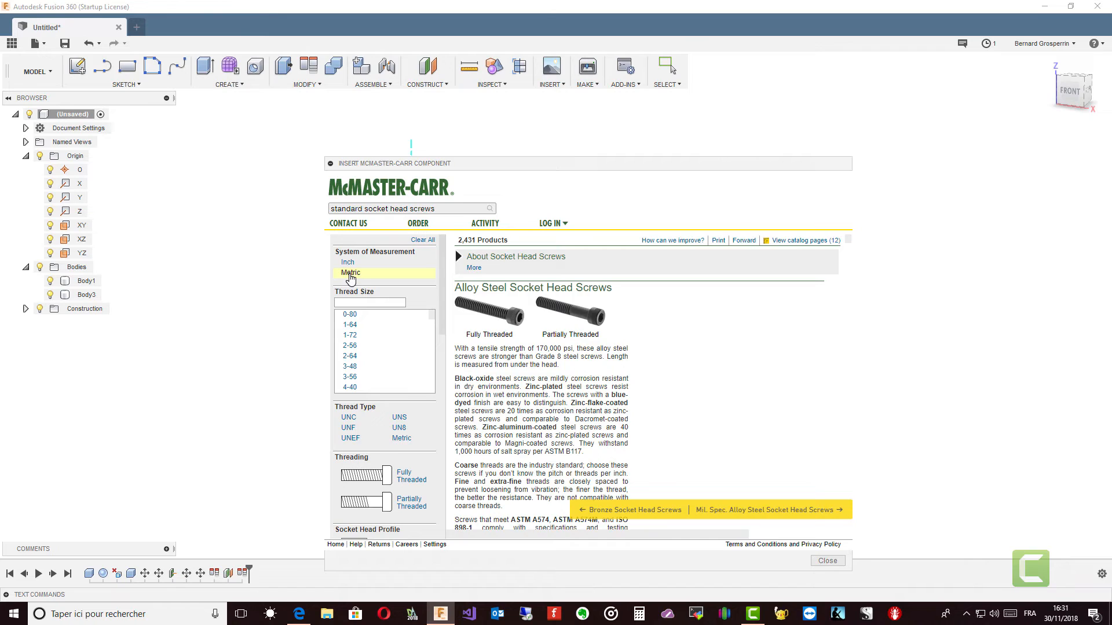
pyautogui.click(351, 274)
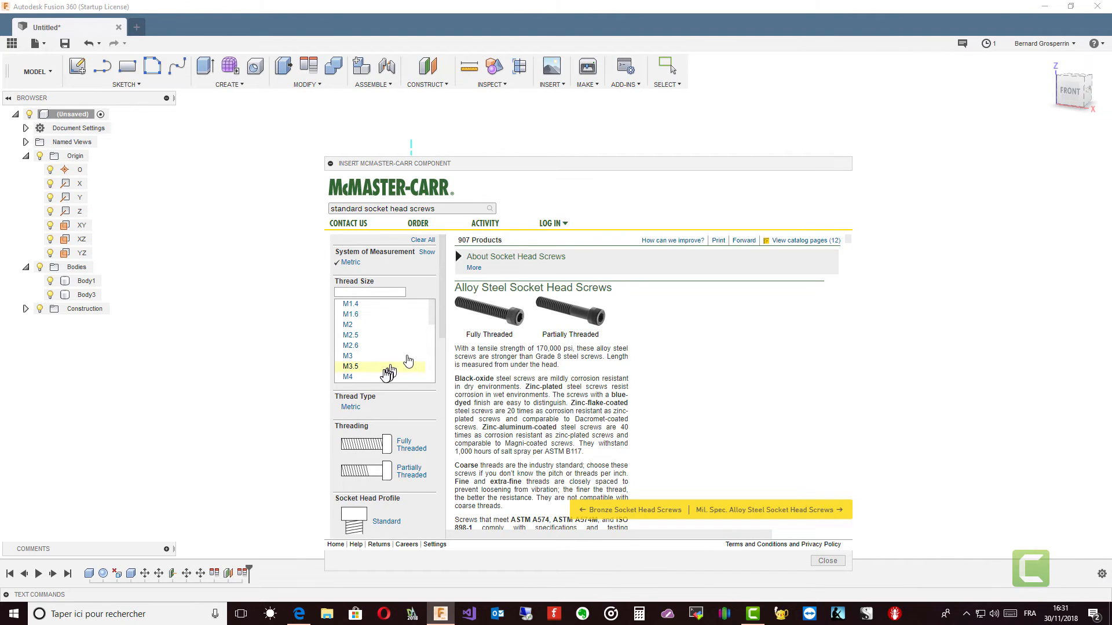
# Step: Filter the screws to thread size M8 and open the product detail of the 30 mm fully threaded zinc-aluminum-coated Class 12.9 screw
pyautogui.scroll(-3, 384, 374)
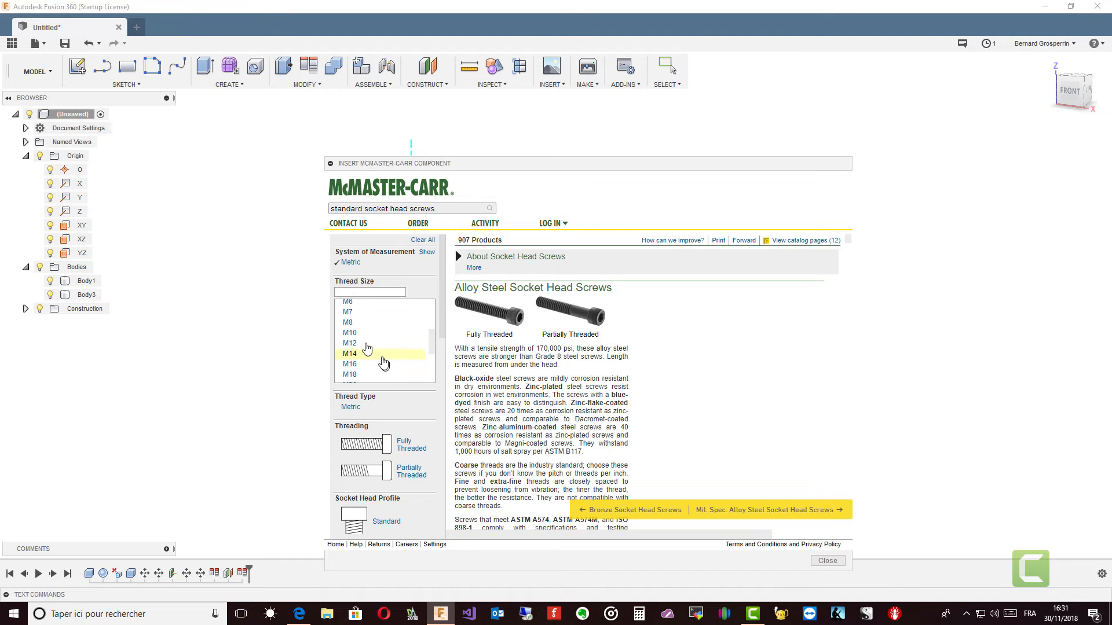
pyautogui.click(346, 325)
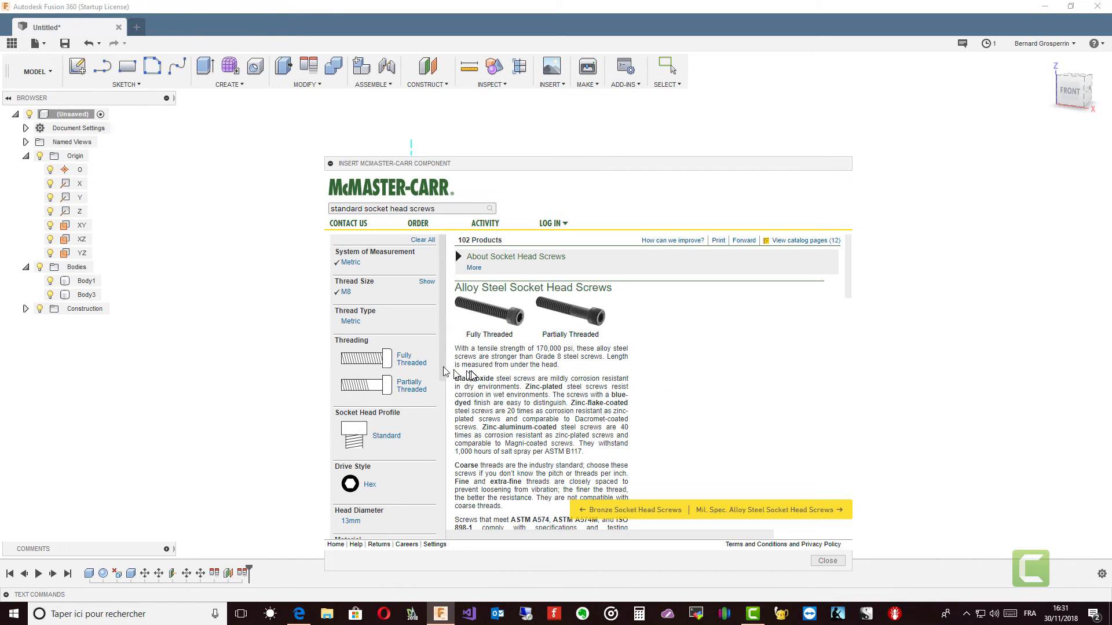
pyautogui.scroll(-10, 622, 408)
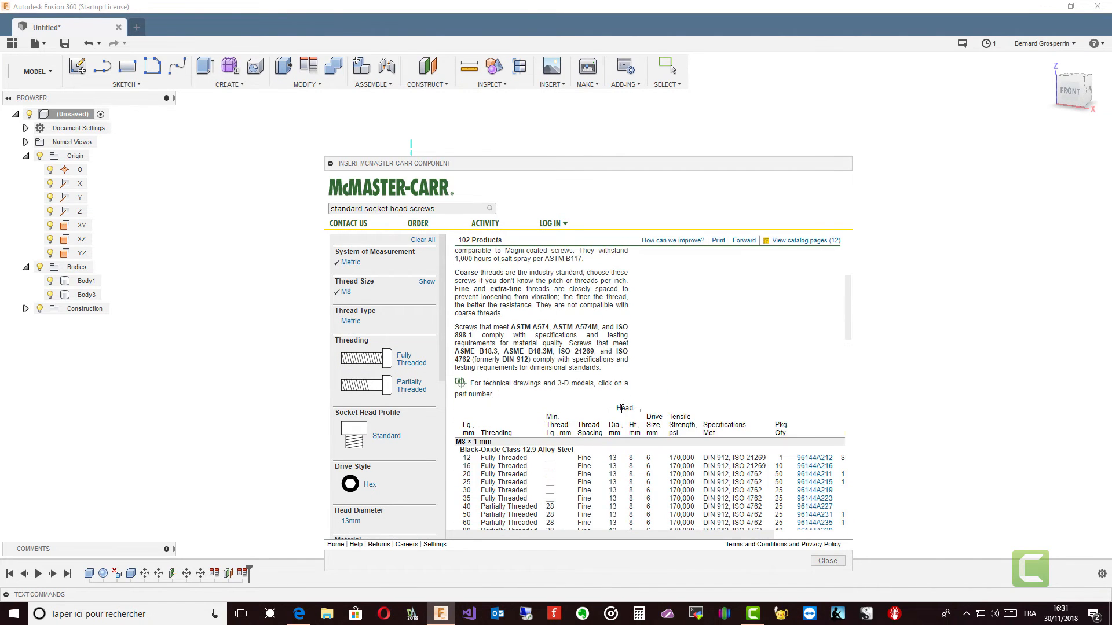
pyautogui.scroll(3, 622, 414)
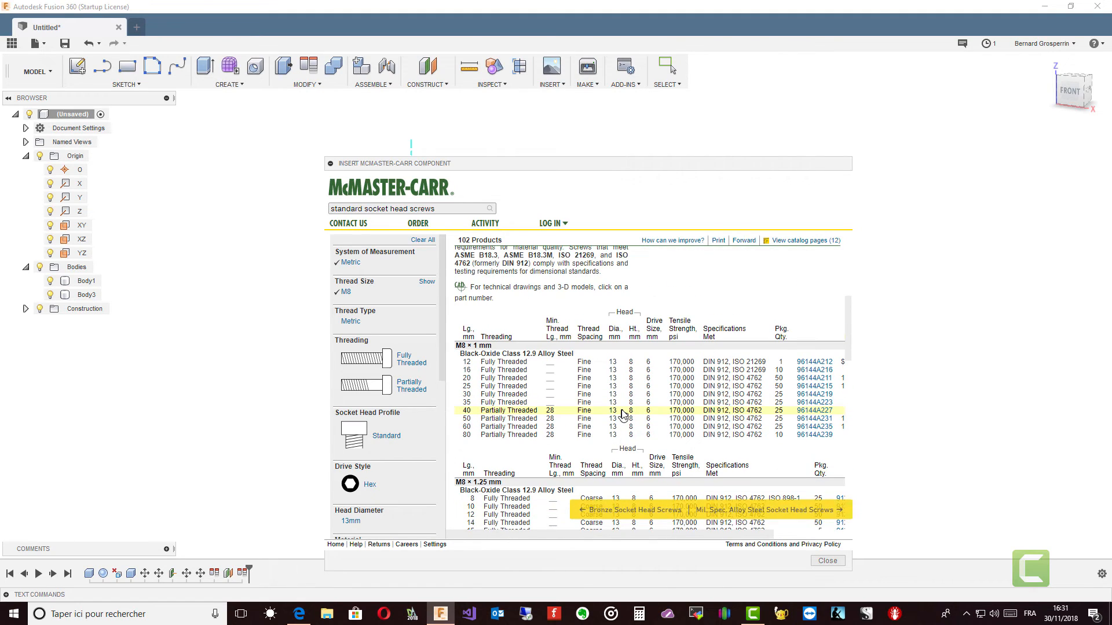
pyautogui.scroll(-9, 624, 416)
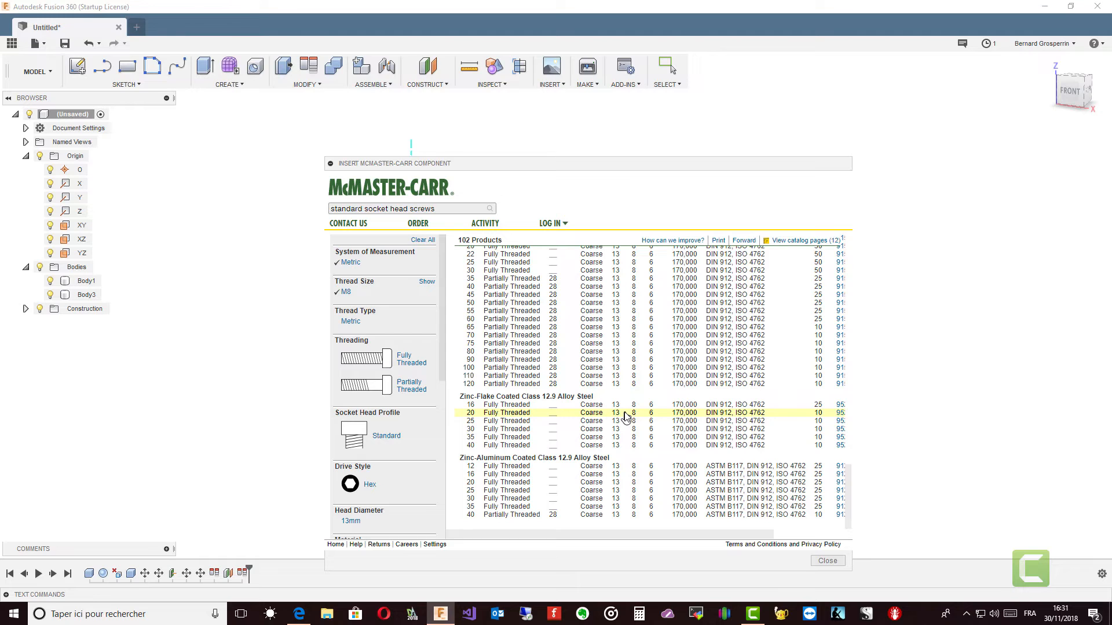
pyautogui.scroll(5, 625, 416)
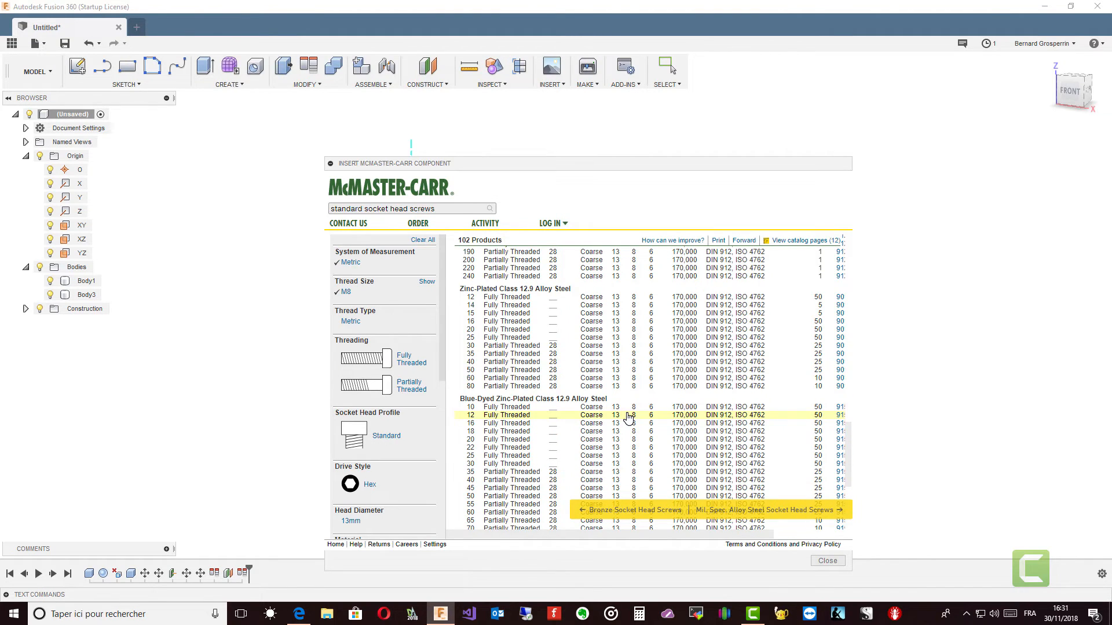
pyautogui.scroll(8, 628, 416)
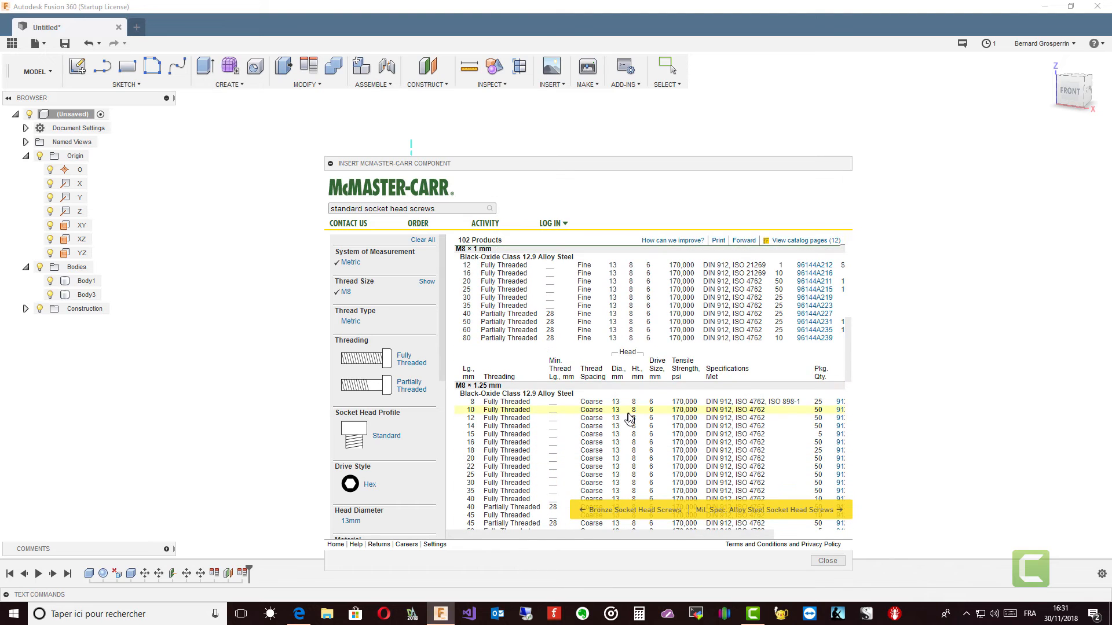
pyautogui.scroll(-8, 630, 417)
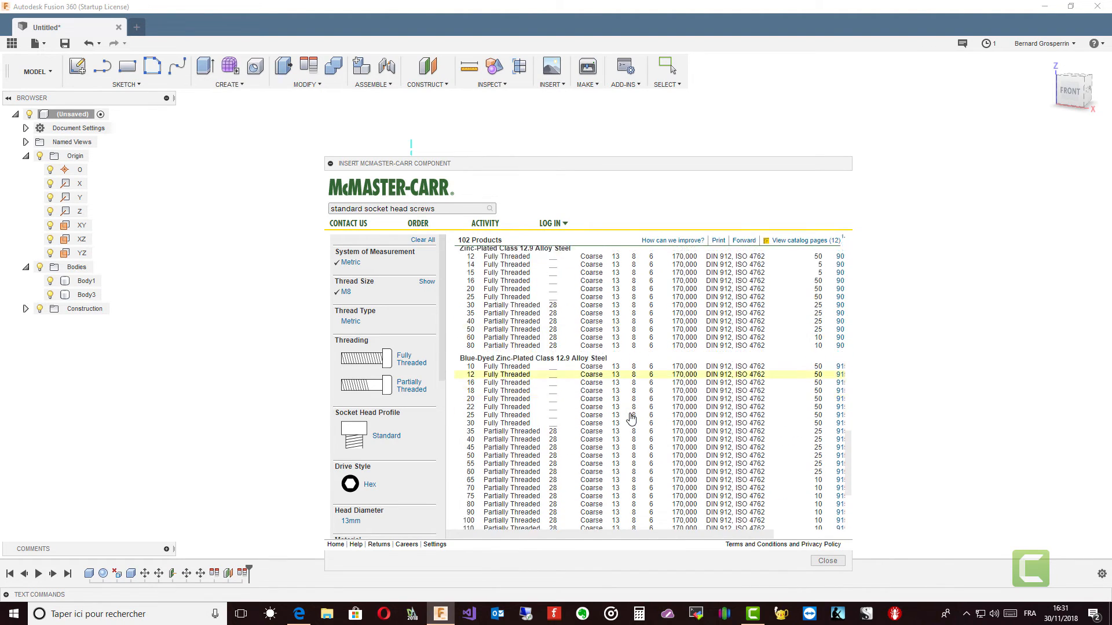
pyautogui.scroll(-3, 632, 418)
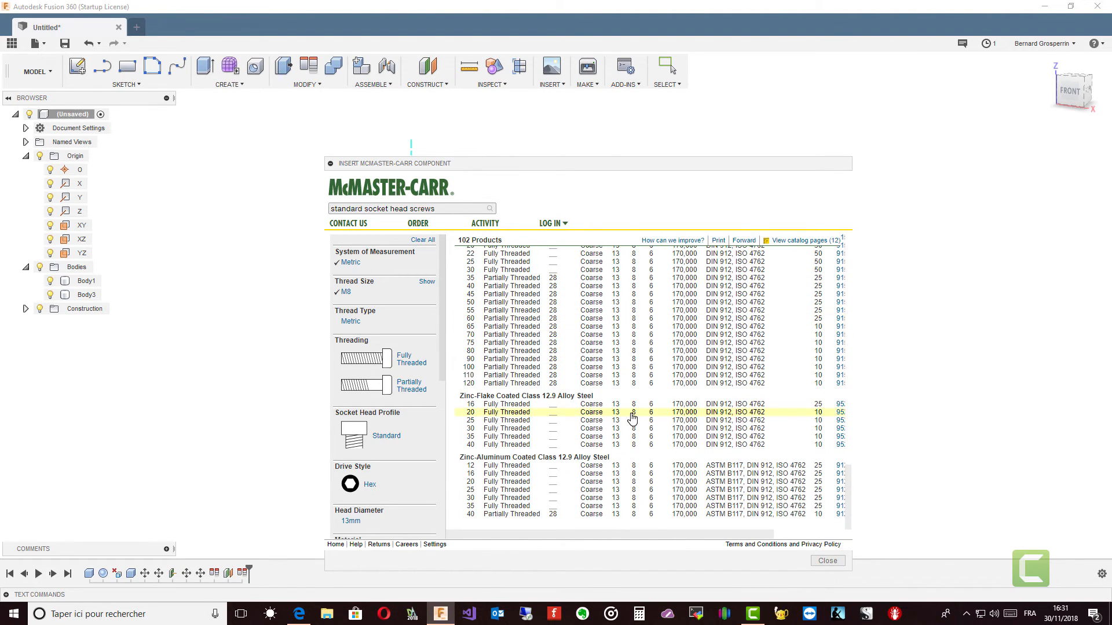
pyautogui.click(502, 500)
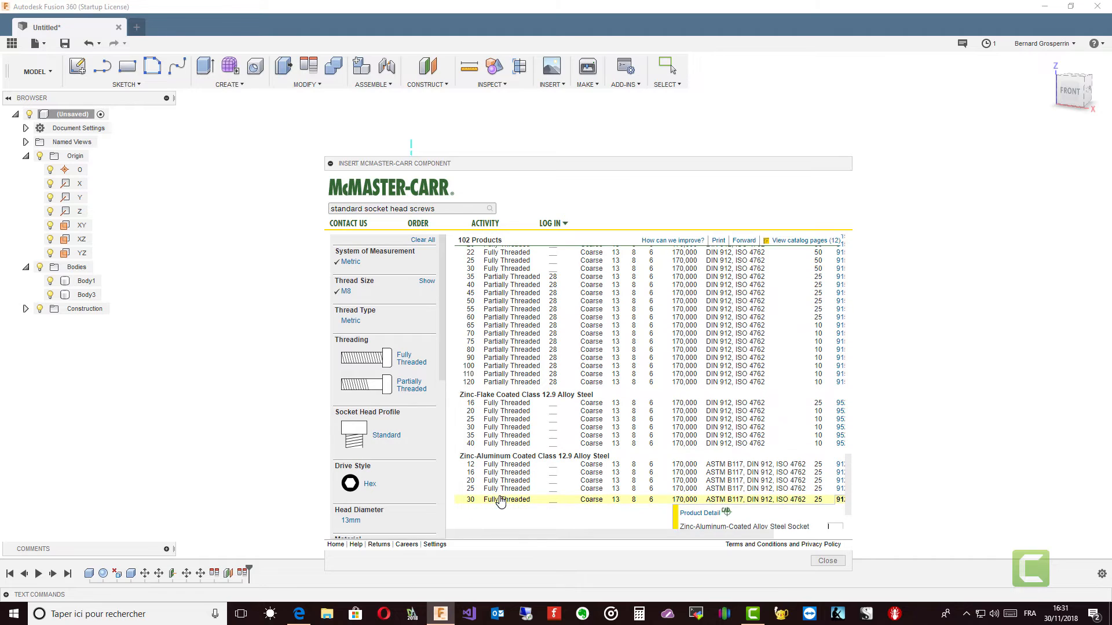
pyautogui.click(699, 514)
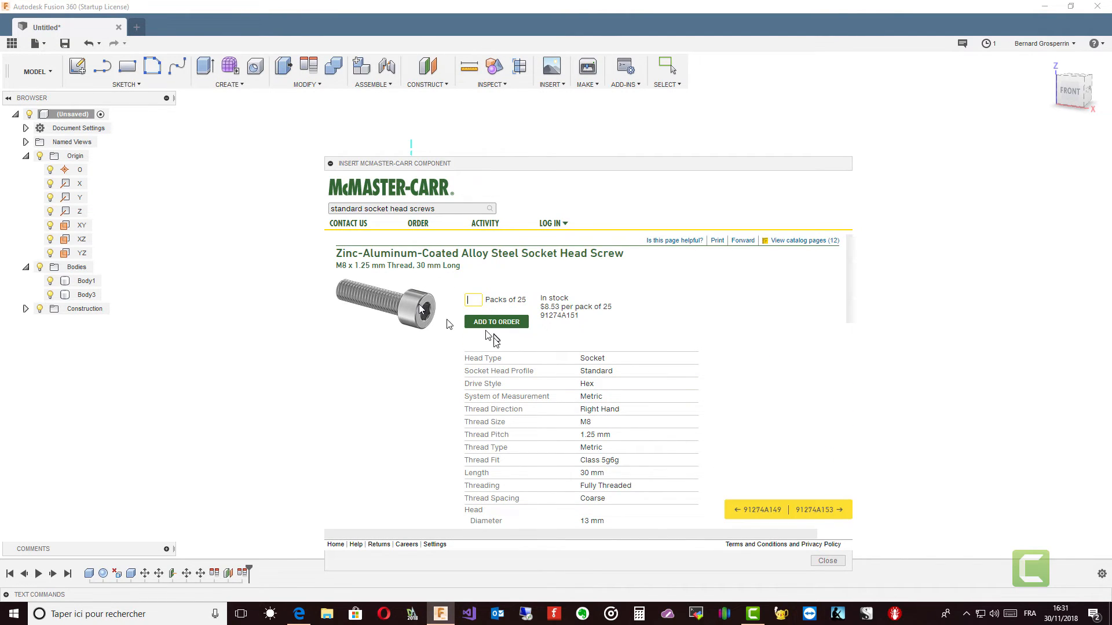
# Step: Set the screw's CAD format to 3-D STEP and save it to insert the component into the design
pyautogui.scroll(-10, 498, 353)
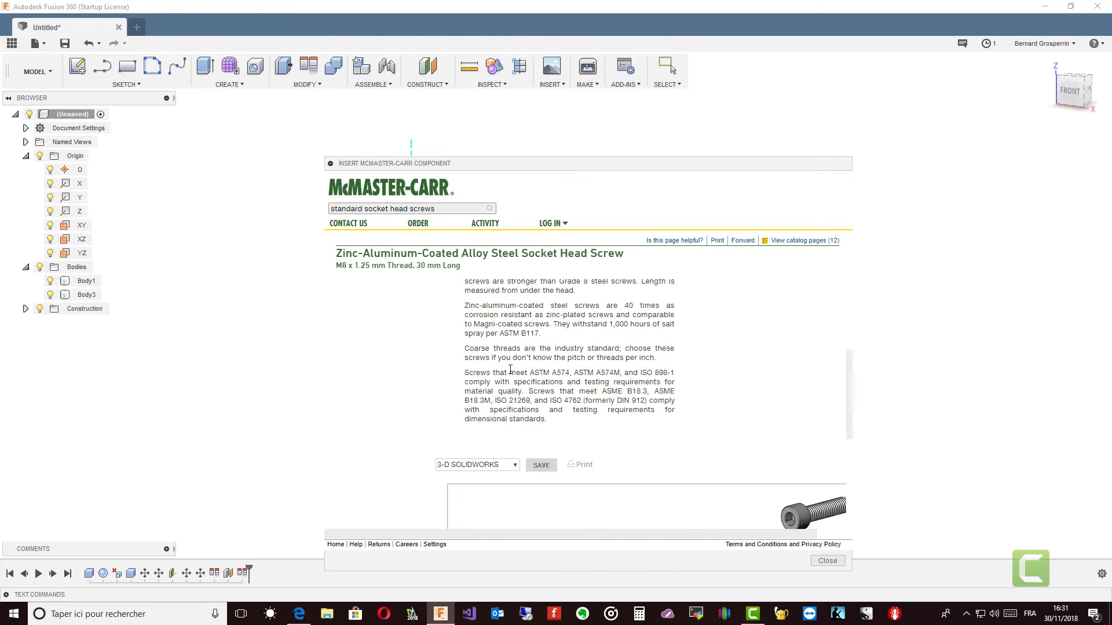
pyautogui.scroll(-3, 511, 372)
pyautogui.scroll(3, 511, 372)
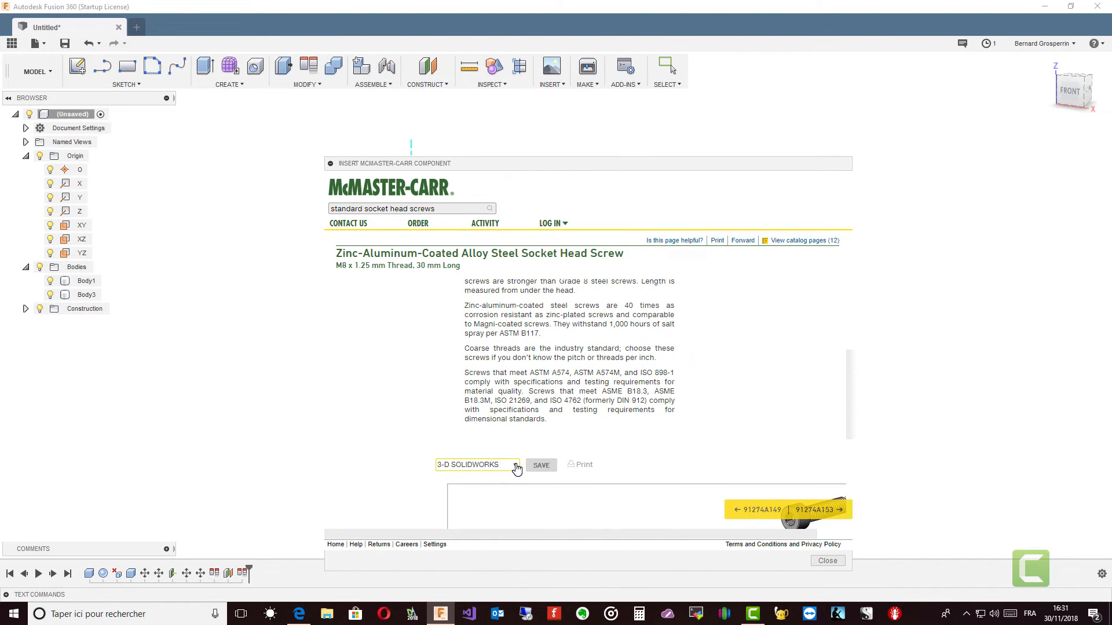
pyautogui.click(517, 465)
pyautogui.scroll(-1, 481, 492)
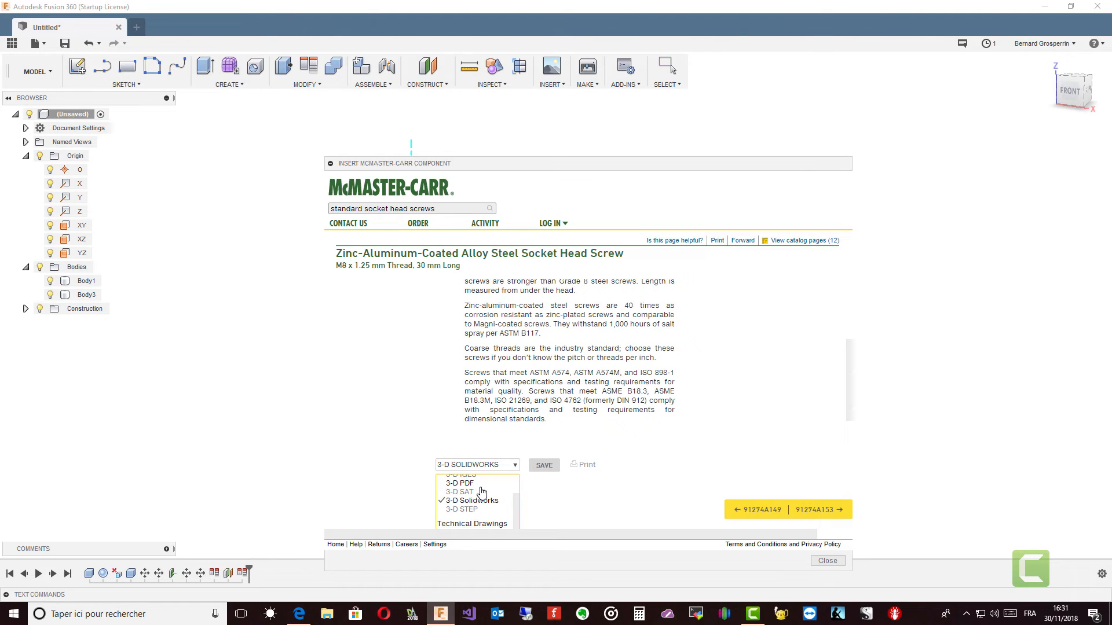
pyautogui.click(470, 512)
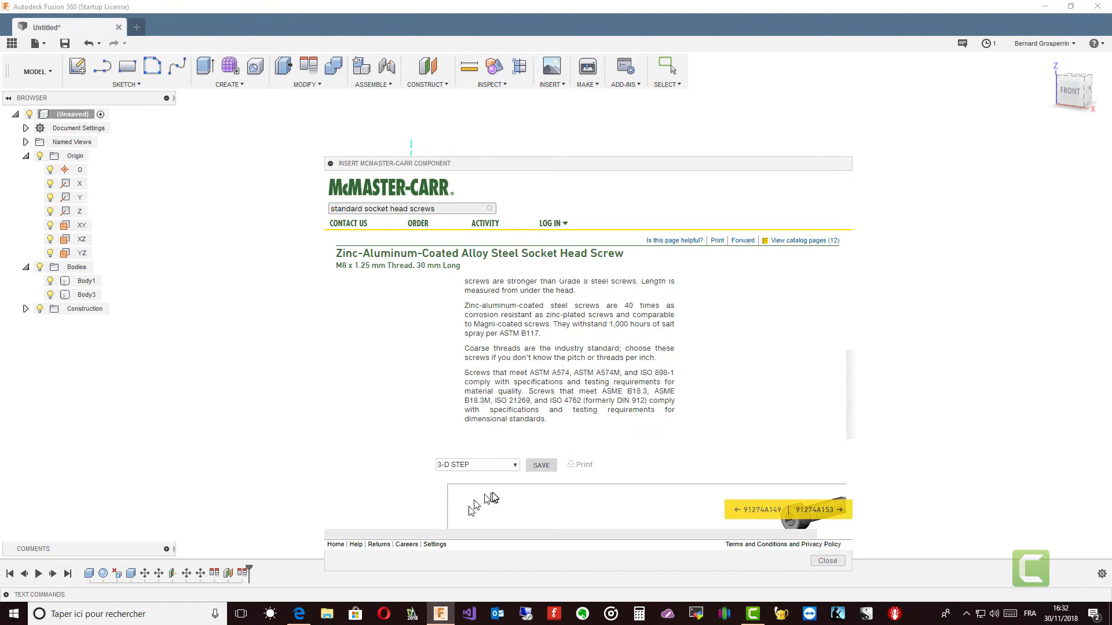
pyautogui.click(545, 466)
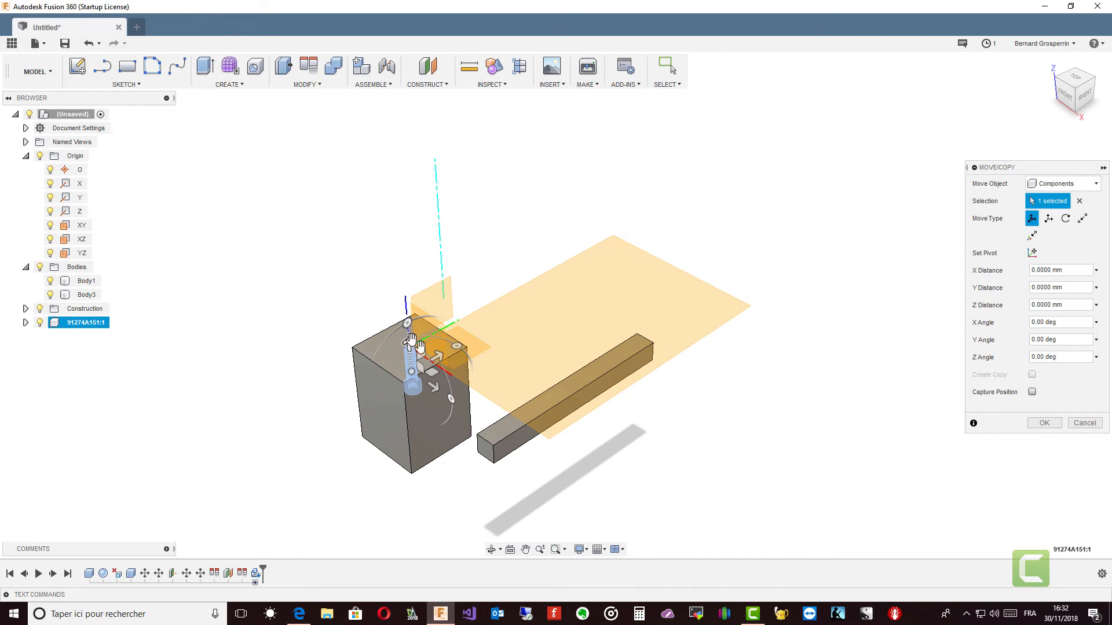
# Step: Translate the inserted screw about 86 mm upward along Z so it sits clear above Body1
pyautogui.keyDown('shift'); pyautogui.moveTo(415, 431); pyautogui.dragTo(446, 460, button='middle'); pyautogui.keyUp('shift')
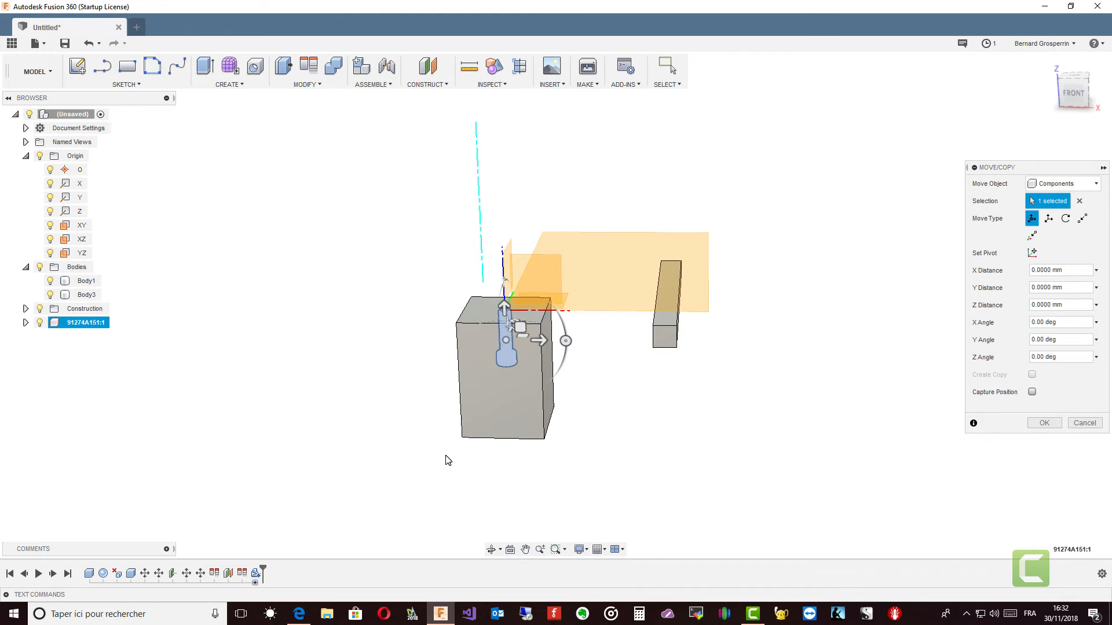
pyautogui.keyDown('shift'); pyautogui.moveTo(446, 460); pyautogui.dragTo(445, 443, button='middle'); pyautogui.keyUp('shift')
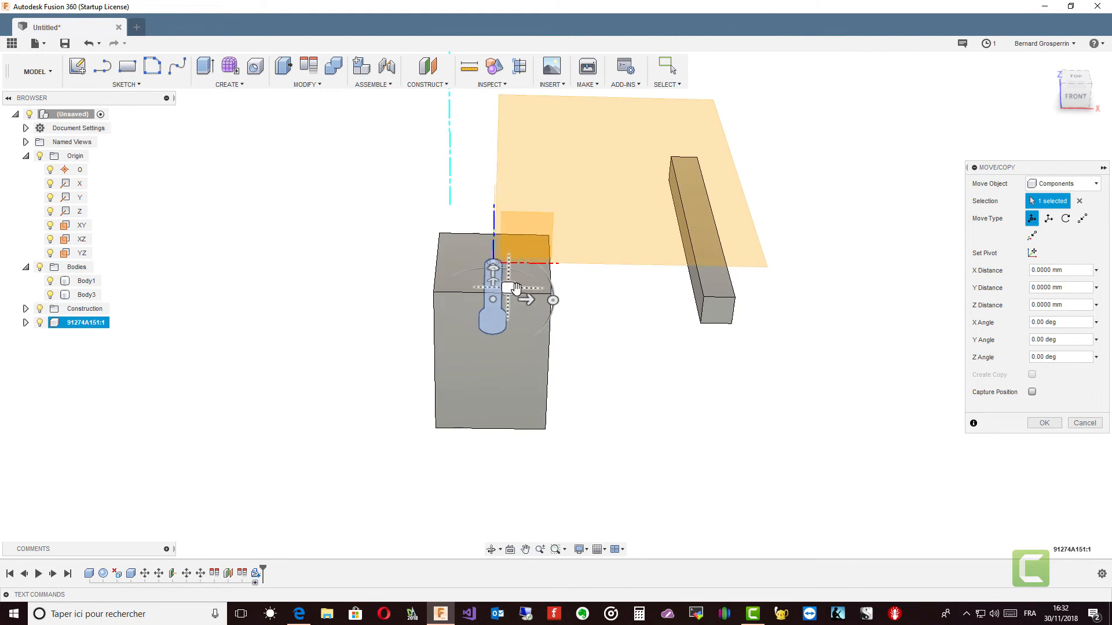
pyautogui.click(1048, 219)
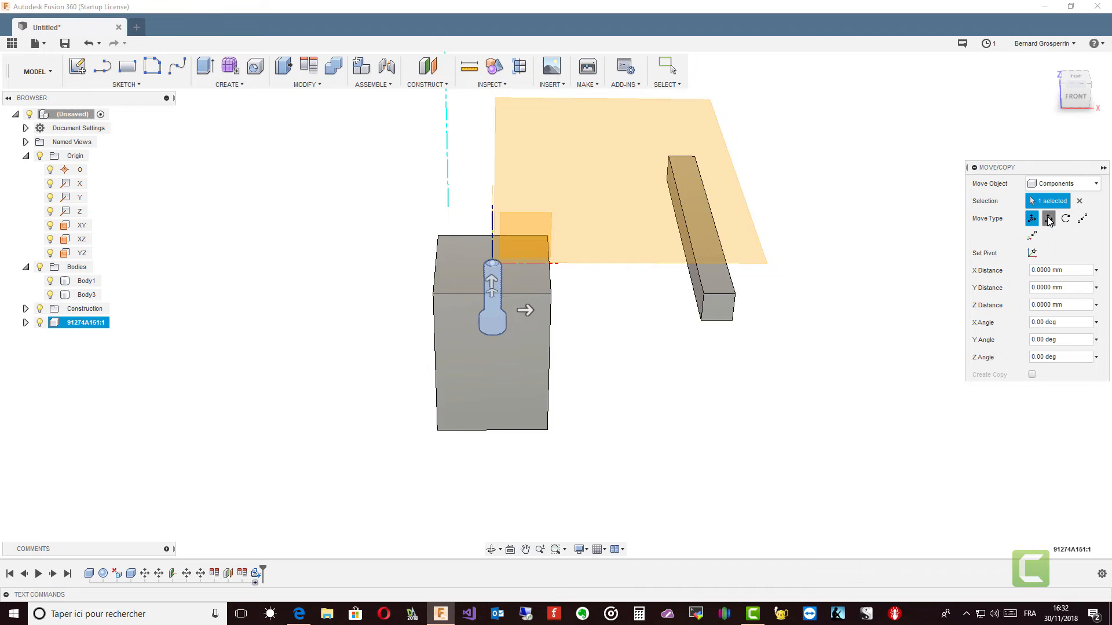
pyautogui.moveTo(505, 276); pyautogui.dragTo(512, 128)
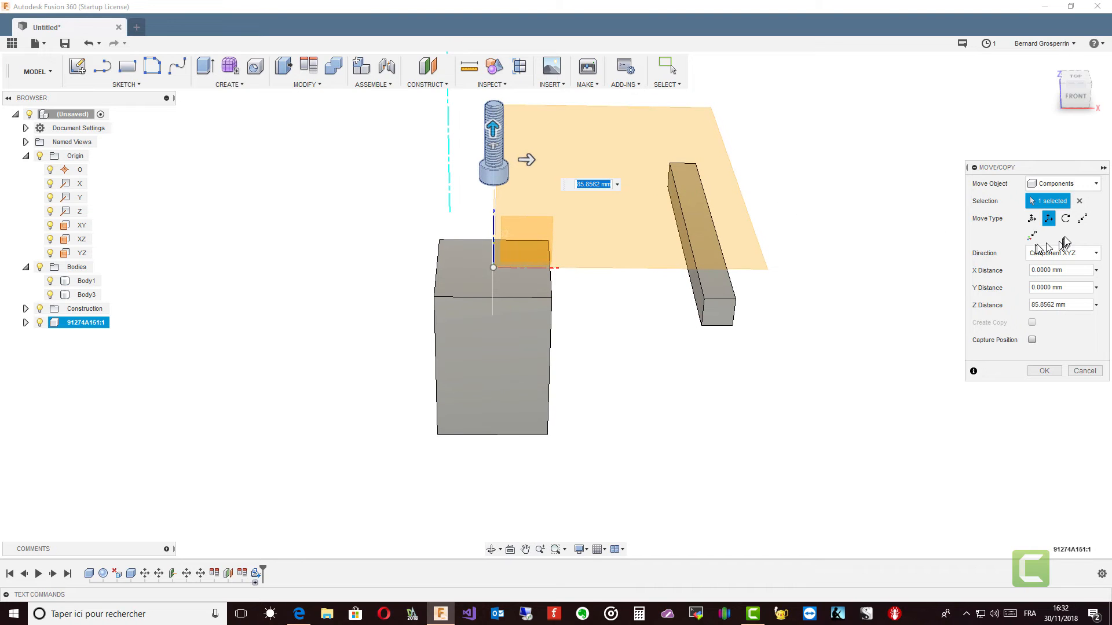
pyautogui.click(1066, 219)
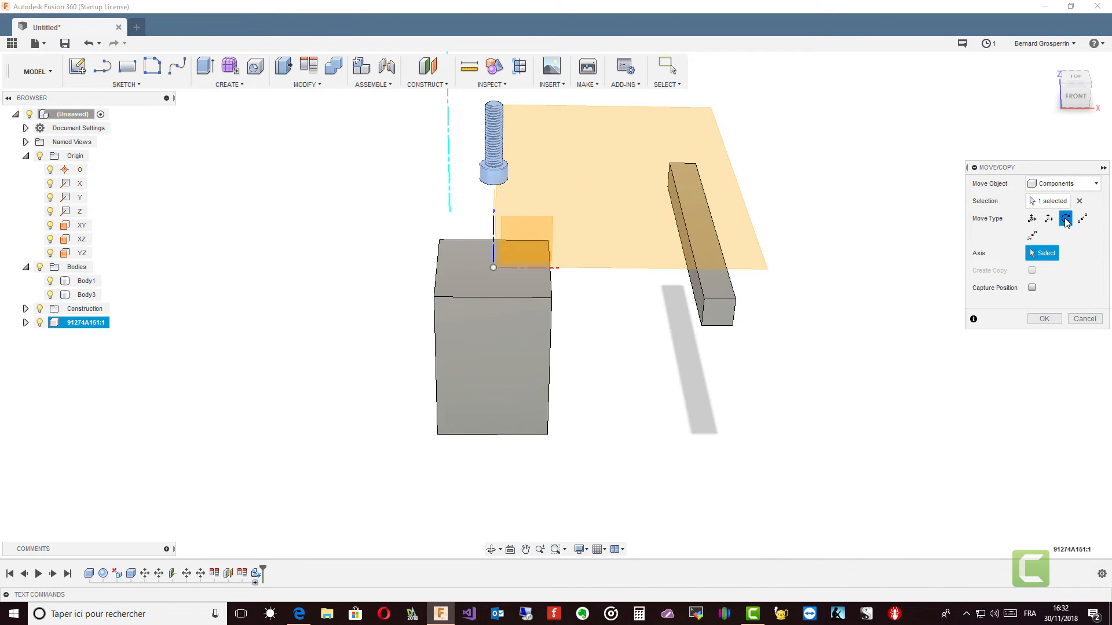
pyautogui.keyDown('shift'); pyautogui.moveTo(1023, 271); pyautogui.dragTo(739, 117, button='middle'); pyautogui.keyUp('shift')
pyautogui.scroll(6, 603, 267)
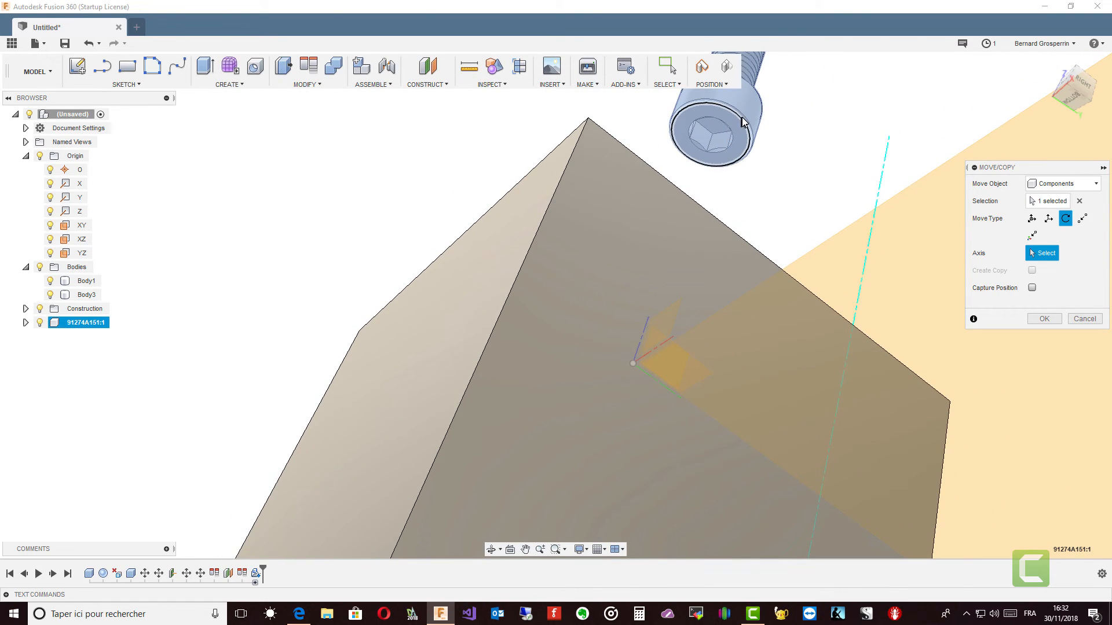
pyautogui.click(742, 117)
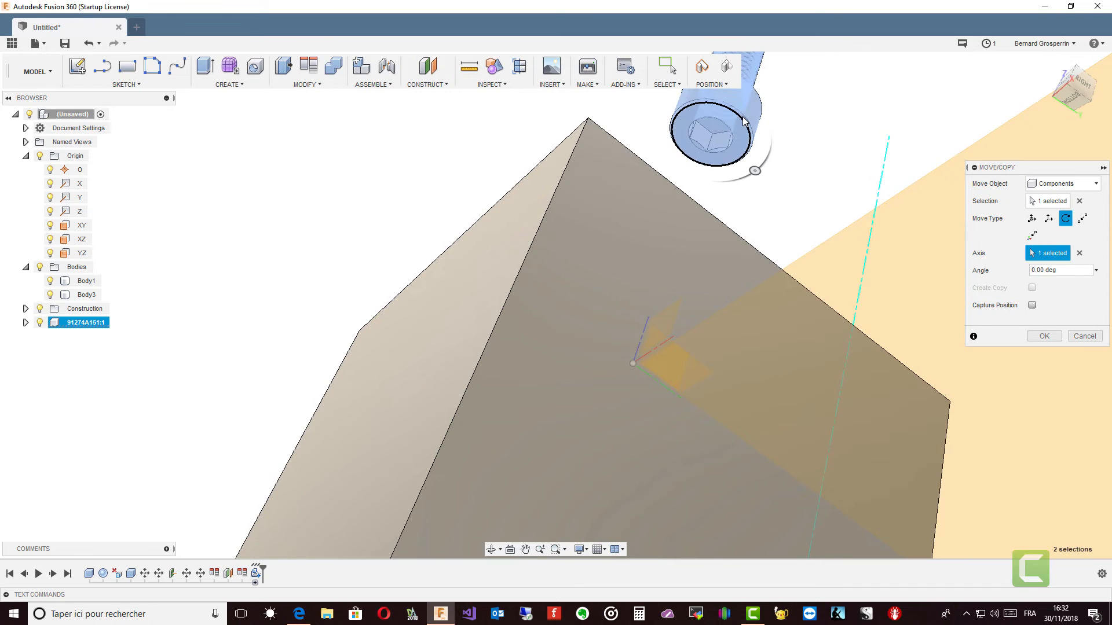
# Step: Rotate the screw 180 degrees about the Y axis with Free Move so its head faces up, and finish the move
pyautogui.click(1035, 219)
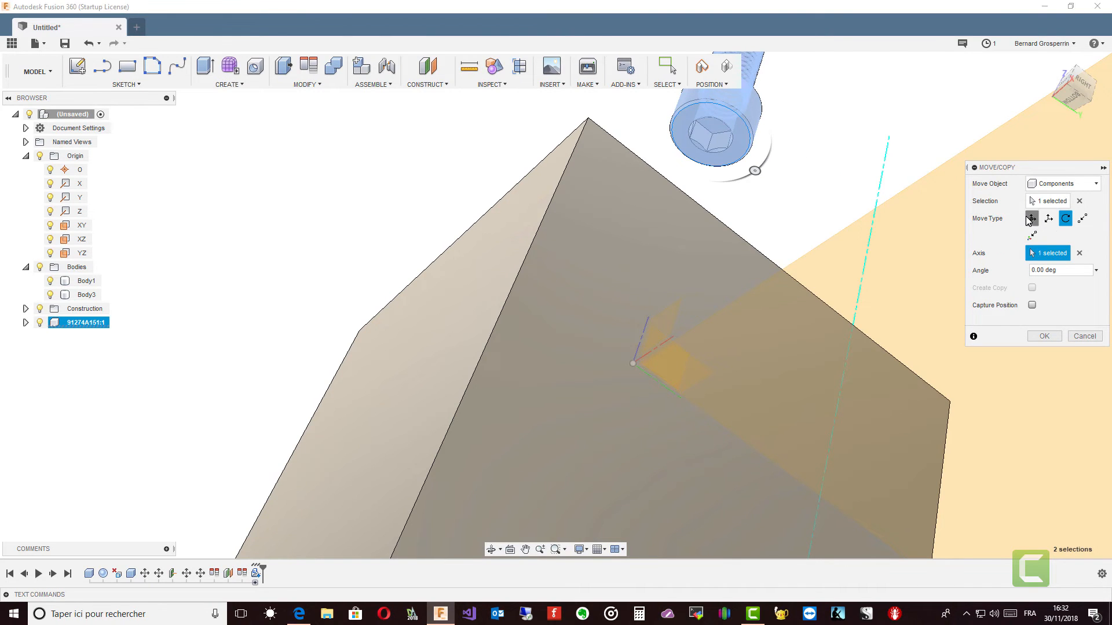
pyautogui.keyDown('shift'); pyautogui.moveTo(866, 240); pyautogui.dragTo(560, 209, button='middle'); pyautogui.keyUp('shift')
pyautogui.moveTo(560, 208); pyautogui.dragTo(409, 209)
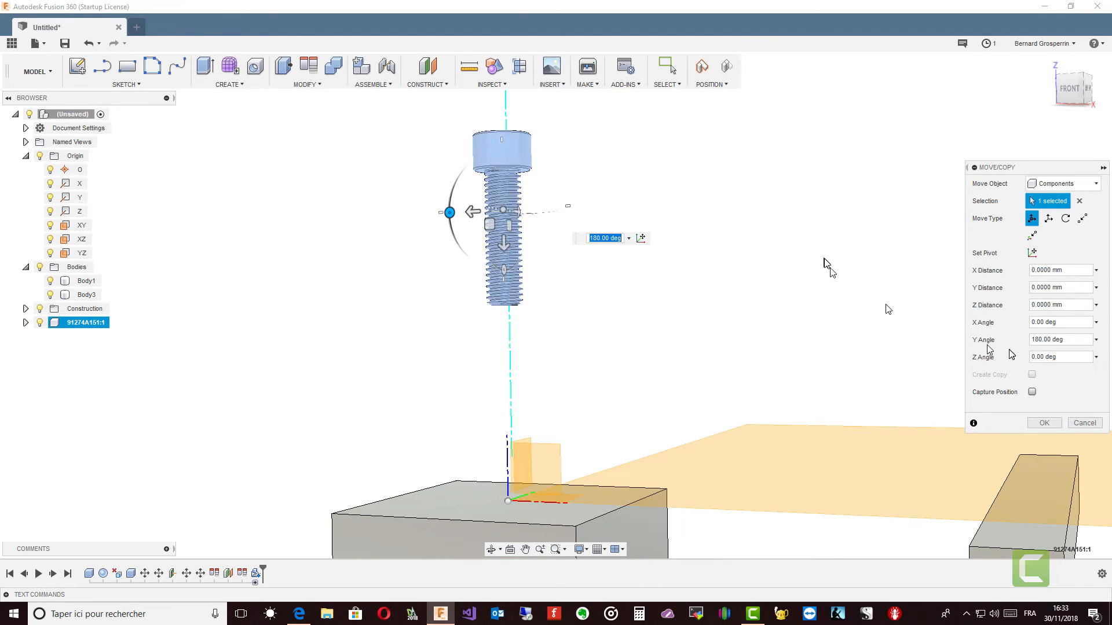
pyautogui.click(1042, 424)
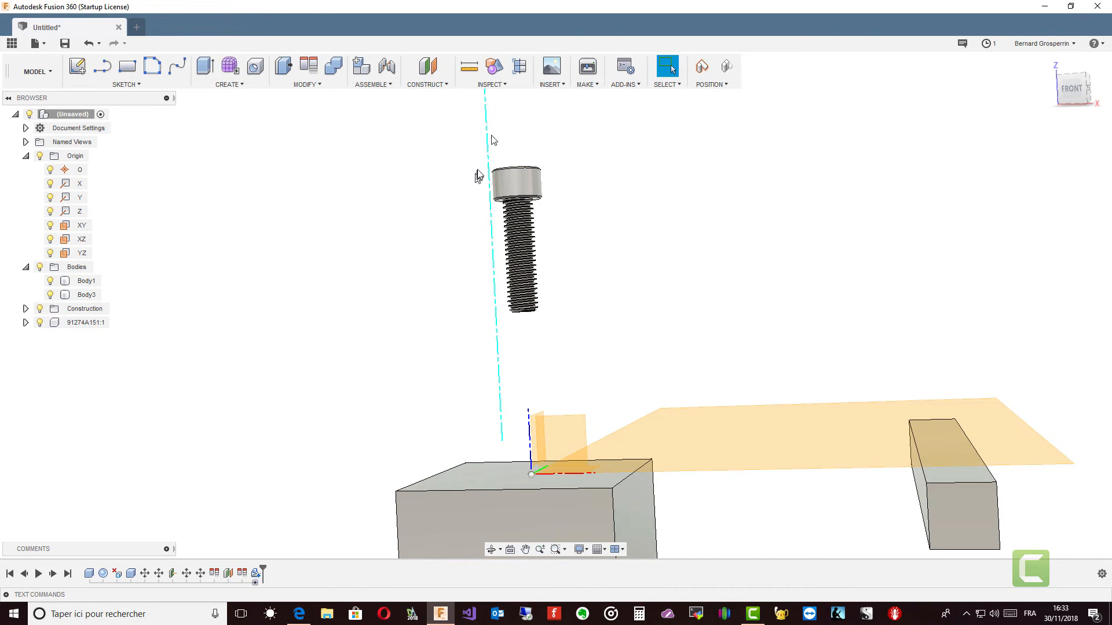
# Step: Start inserting another McMaster-Carr component and browse the nuts category to hex flange nuts
pyautogui.click(634, 85)
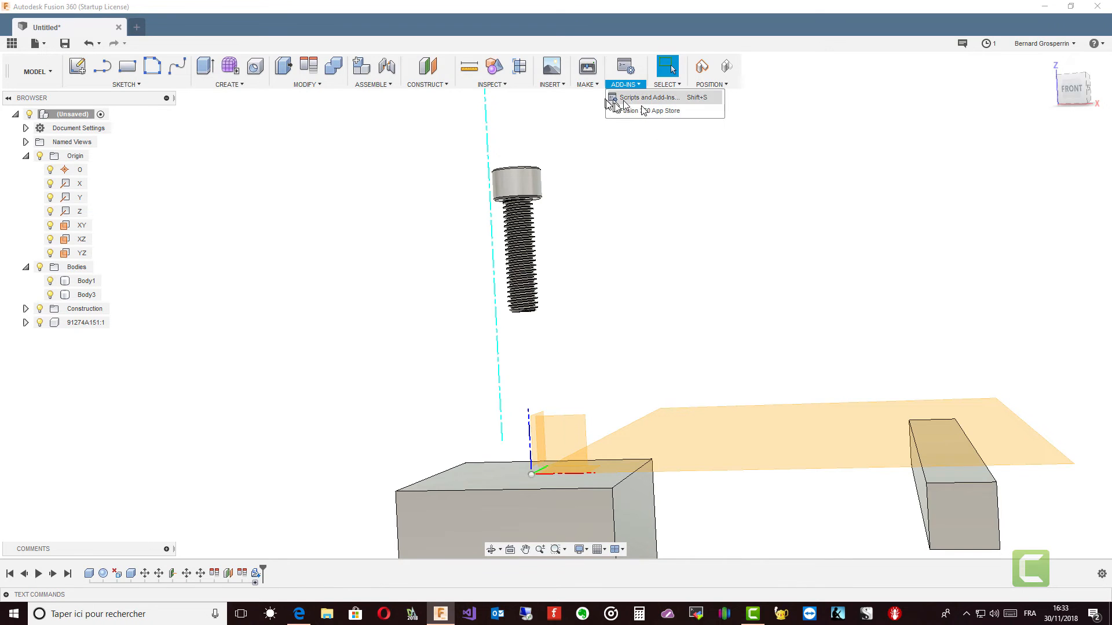
pyautogui.click(550, 84)
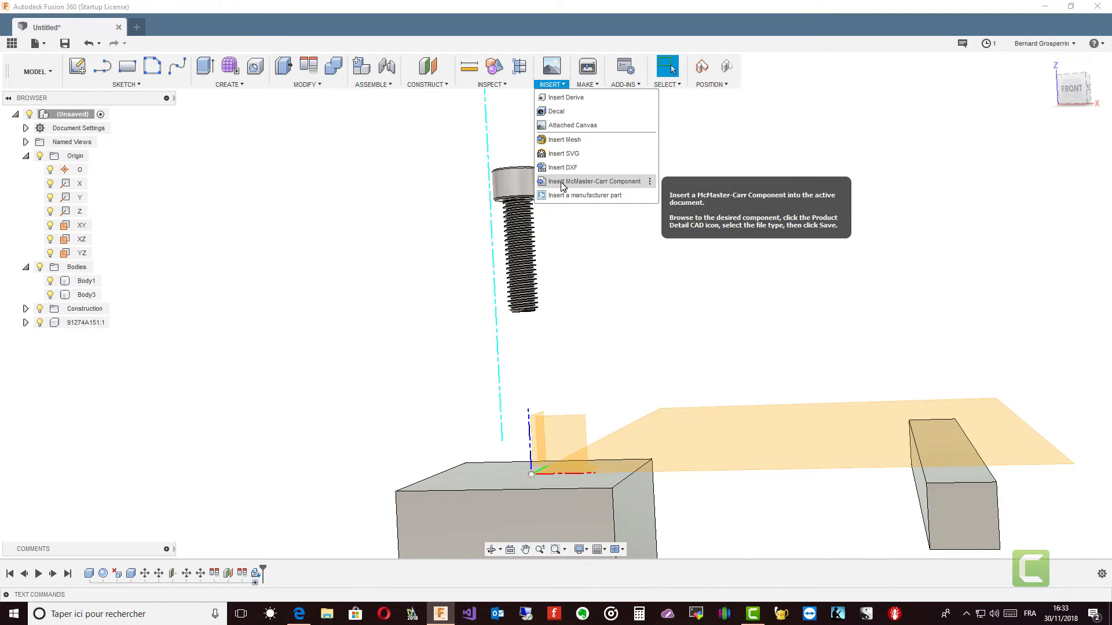
pyautogui.click(579, 182)
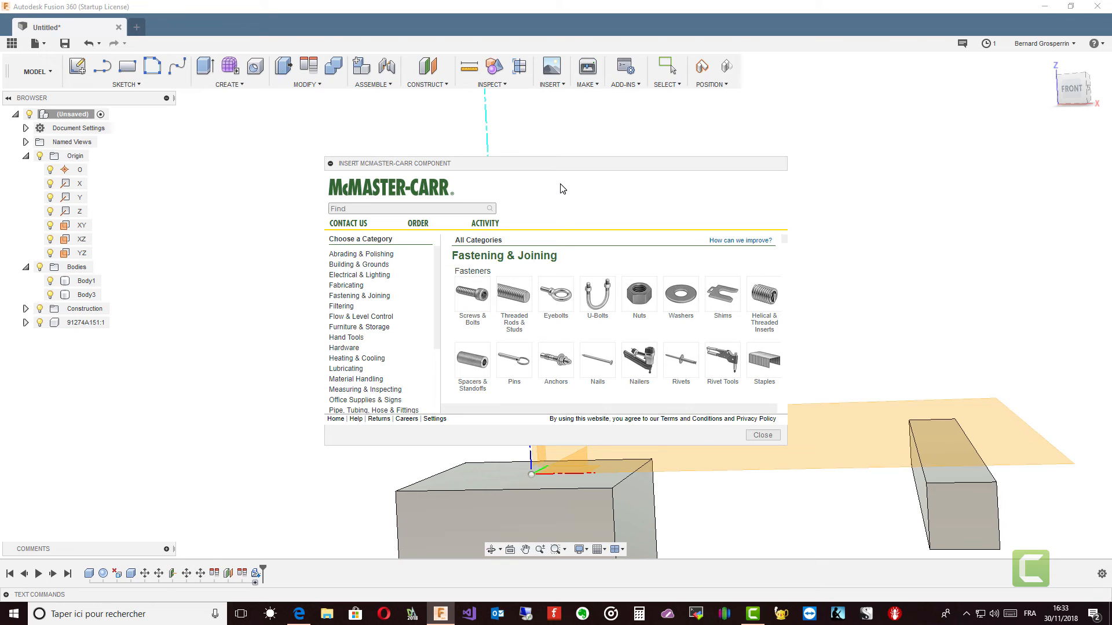
pyautogui.click(639, 293)
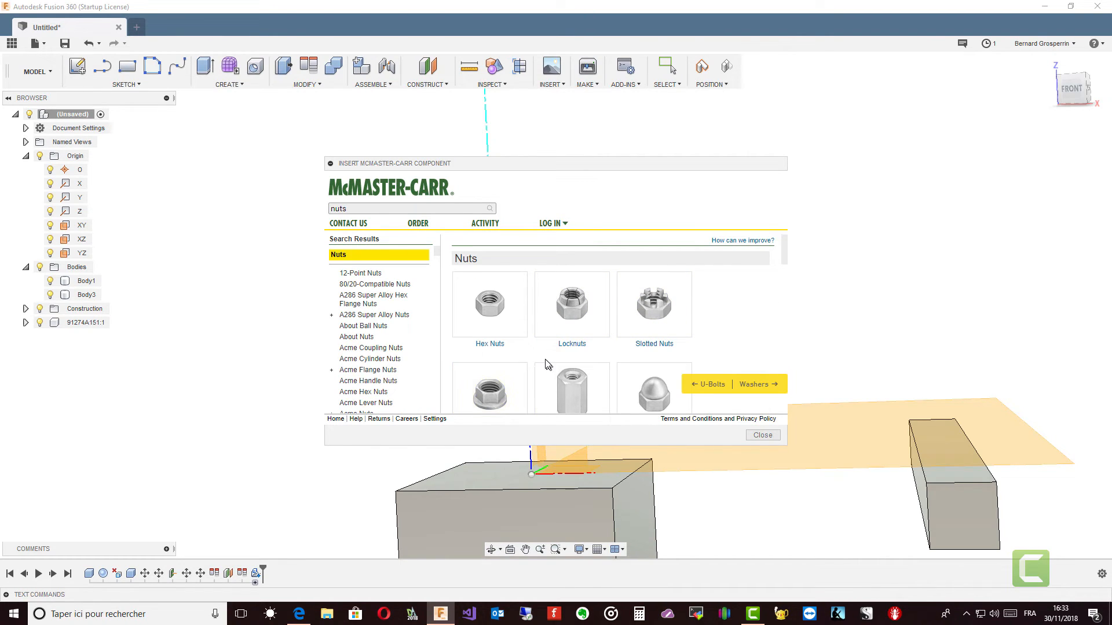
pyautogui.click(492, 396)
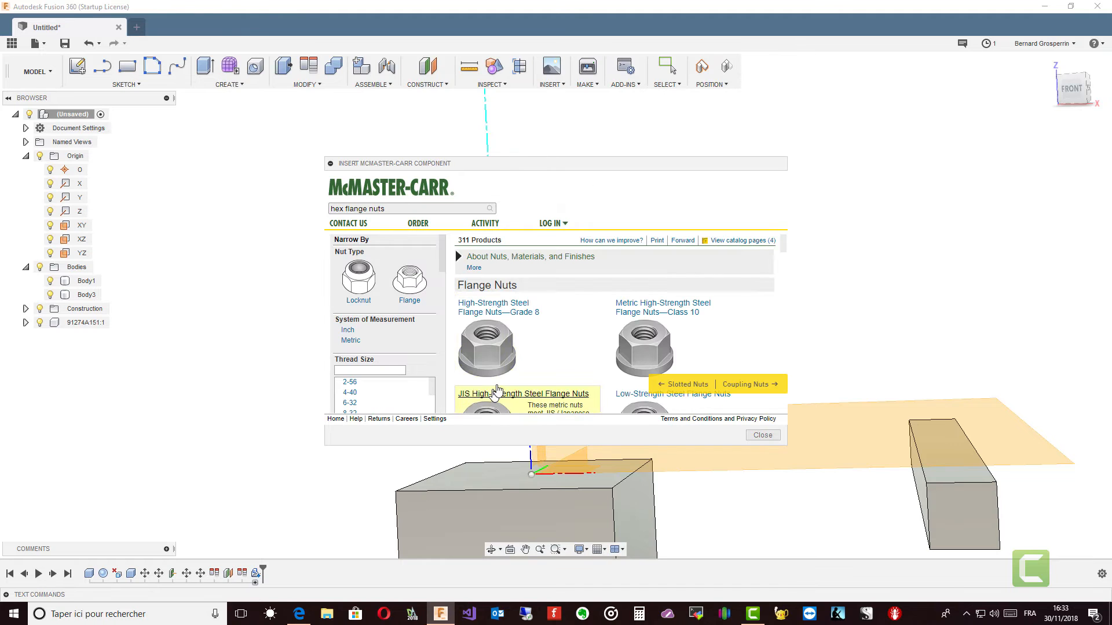
# Step: Filter the flange nuts to Metric with thread size M8 and enlarge the catalogue window
pyautogui.click(349, 340)
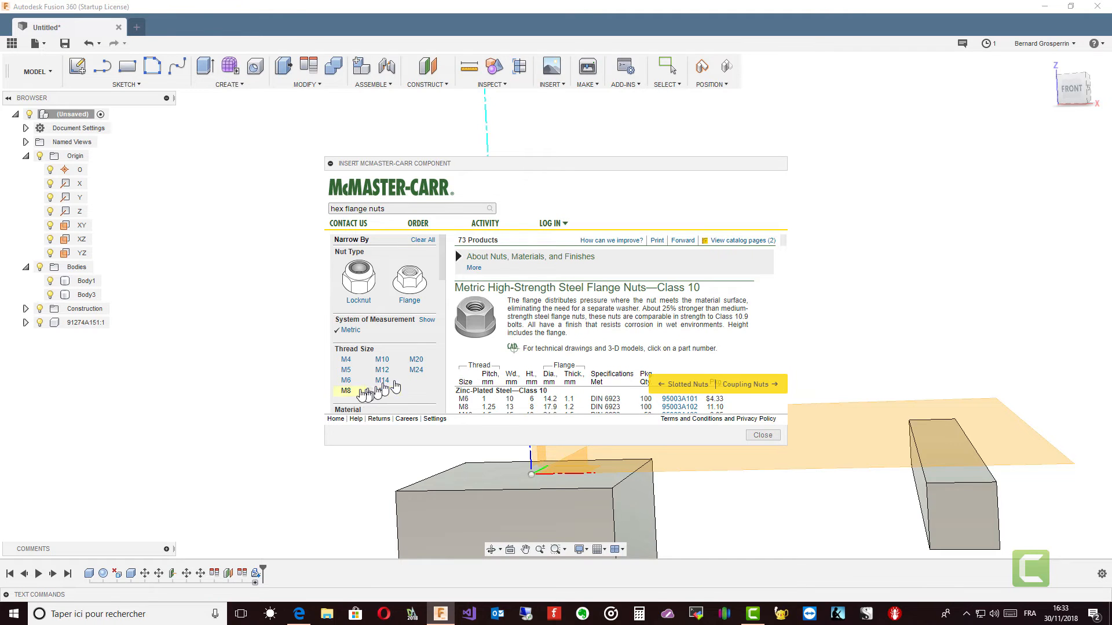
pyautogui.click(346, 390)
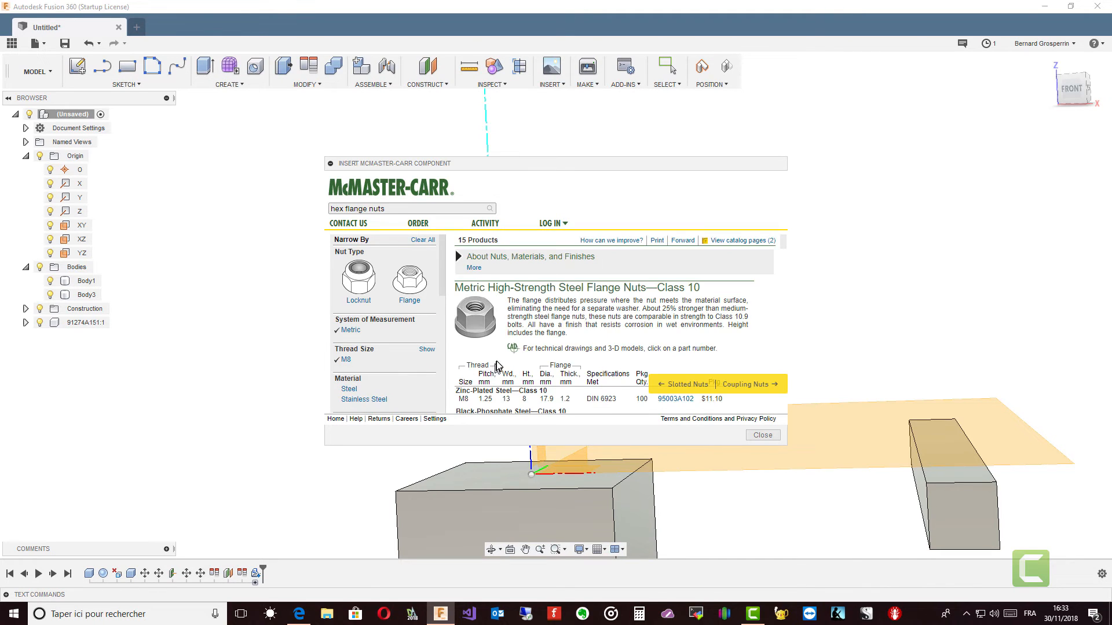
pyautogui.scroll(-3, 521, 369)
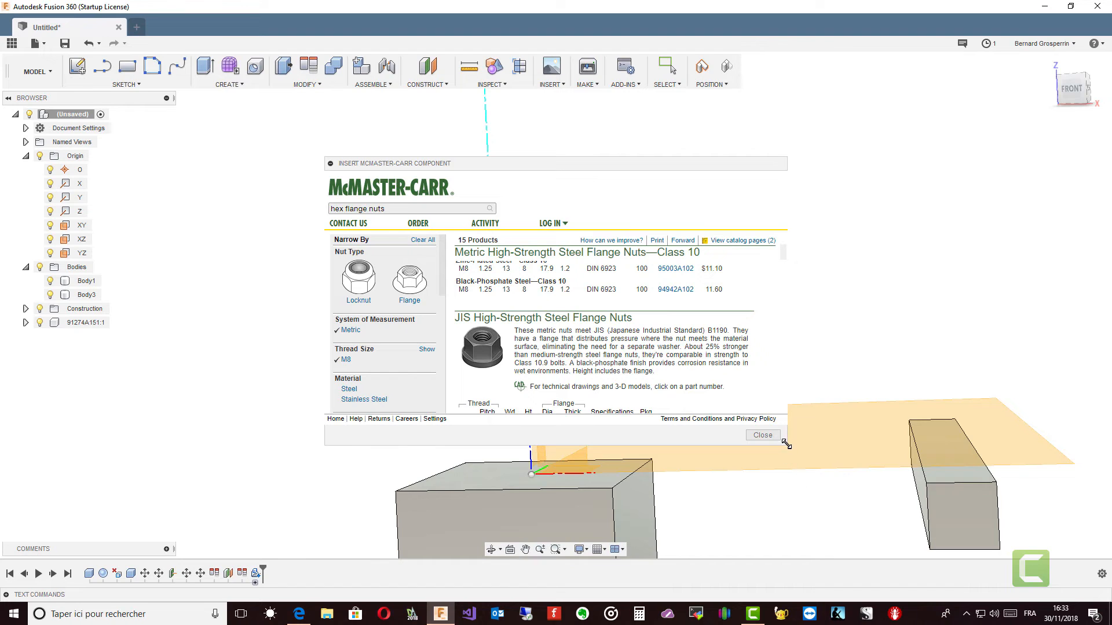
pyautogui.moveTo(787, 445); pyautogui.dragTo(828, 560)
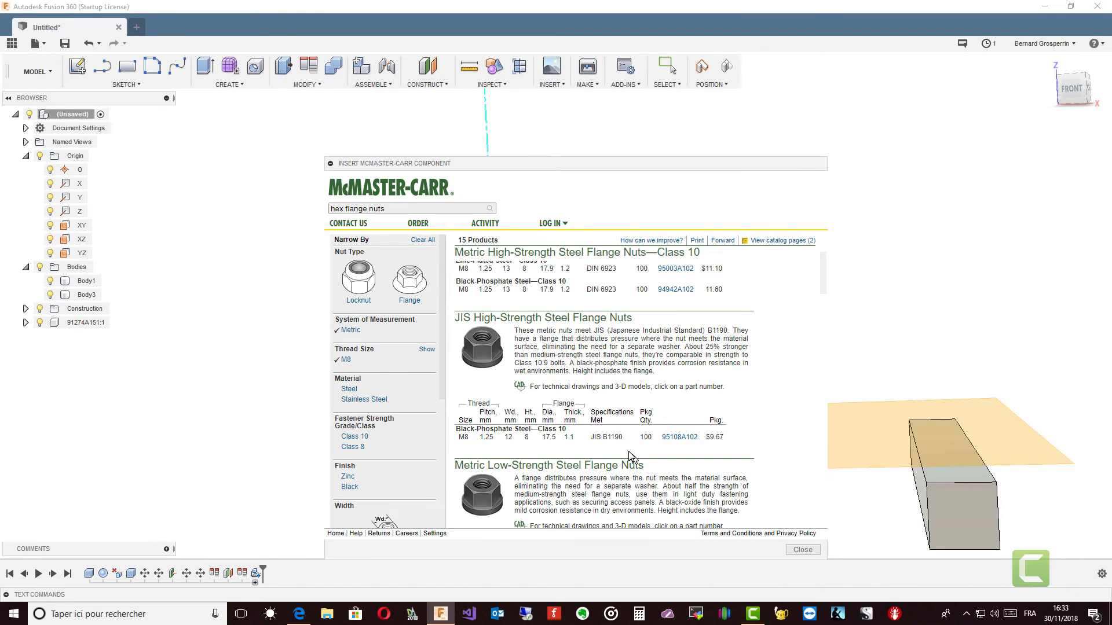
# Step: Insert the JIS high-strength M8 flange nut, part 95108A102, into the design as a 3-D STEP model
pyautogui.click(675, 439)
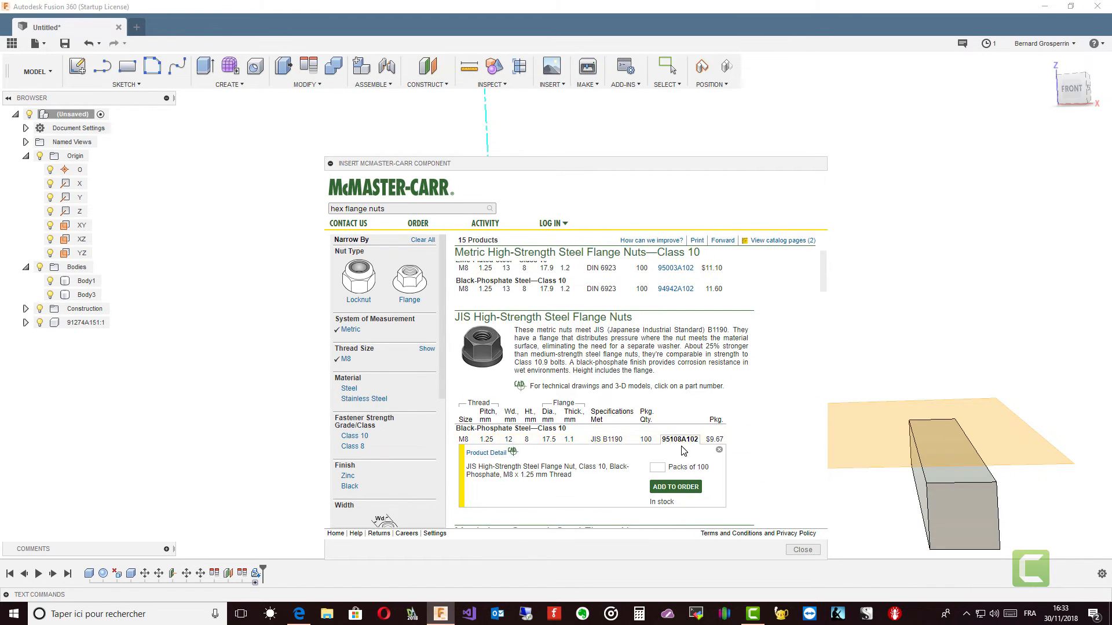
pyautogui.click(480, 453)
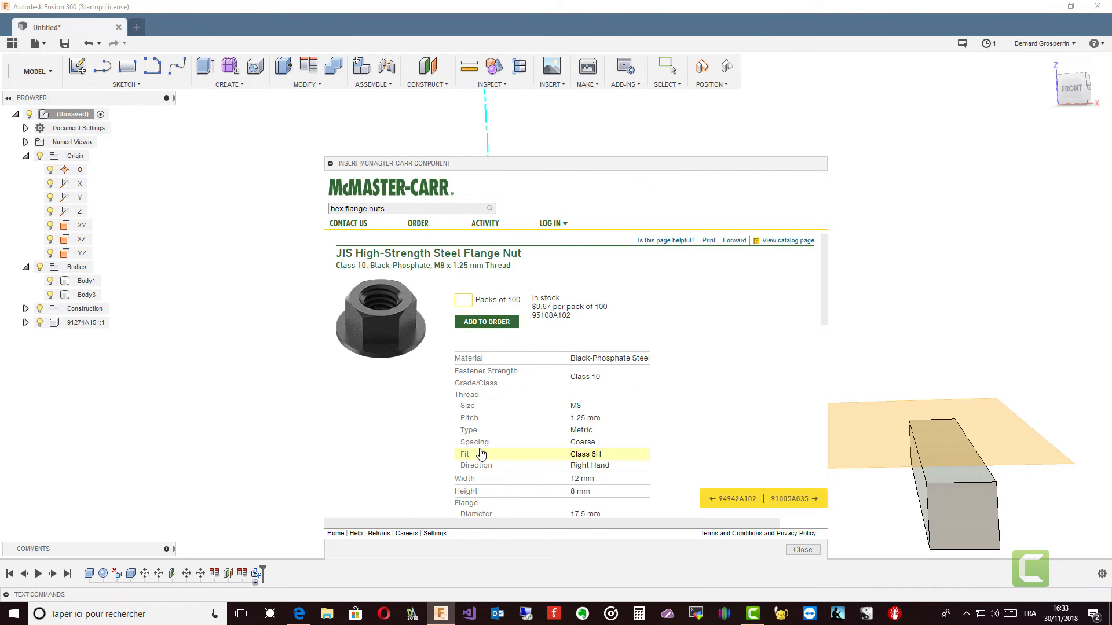
pyautogui.scroll(-8, 602, 434)
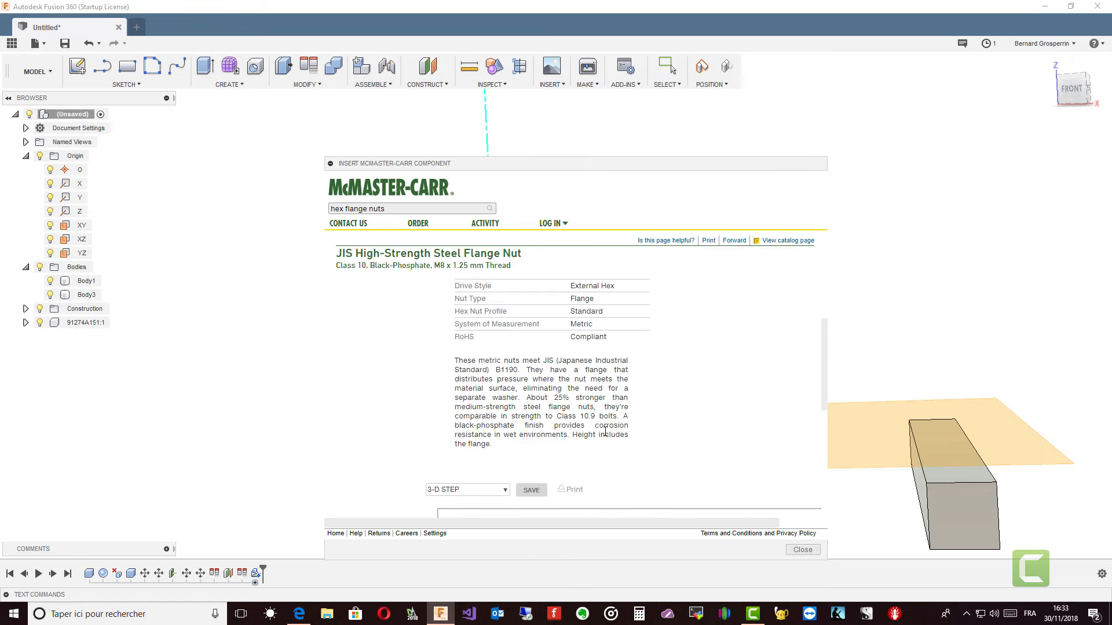
pyautogui.scroll(-1, 607, 436)
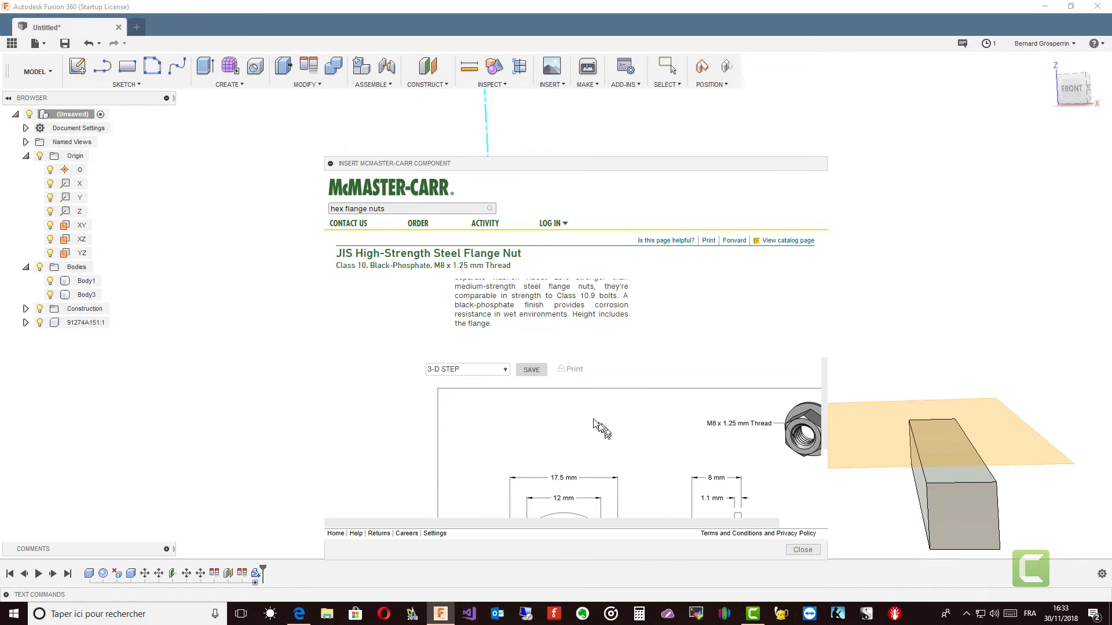
pyautogui.click(529, 374)
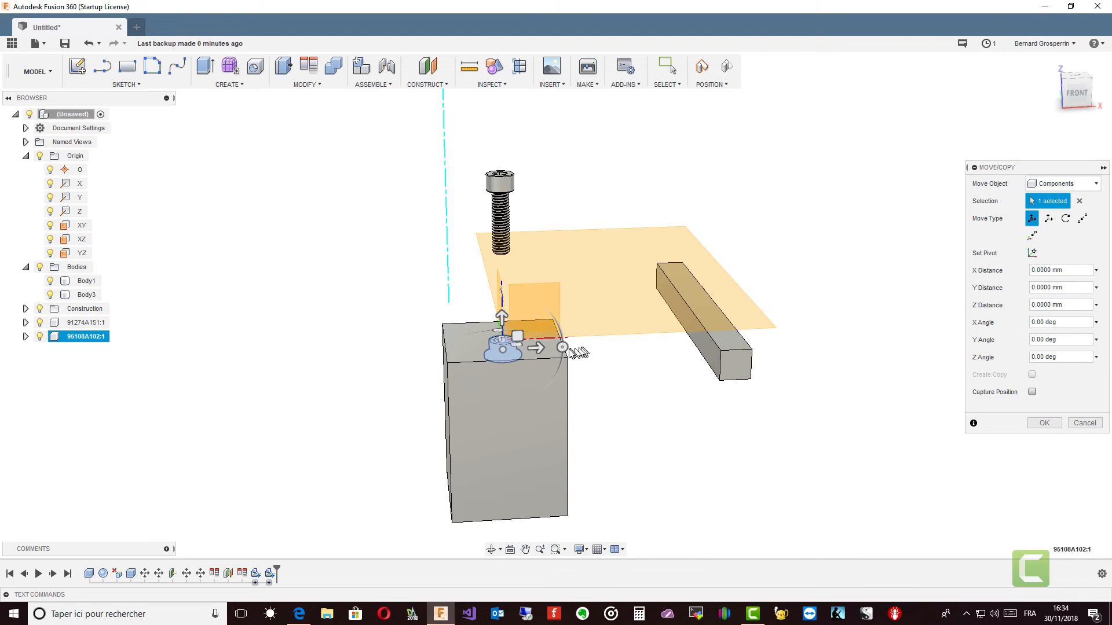
# Step: Rotate the inserted nut 180 degrees about the Y axis and raise it about 26 mm above Body1, finishing the move
pyautogui.moveTo(561, 348); pyautogui.dragTo(400, 354)
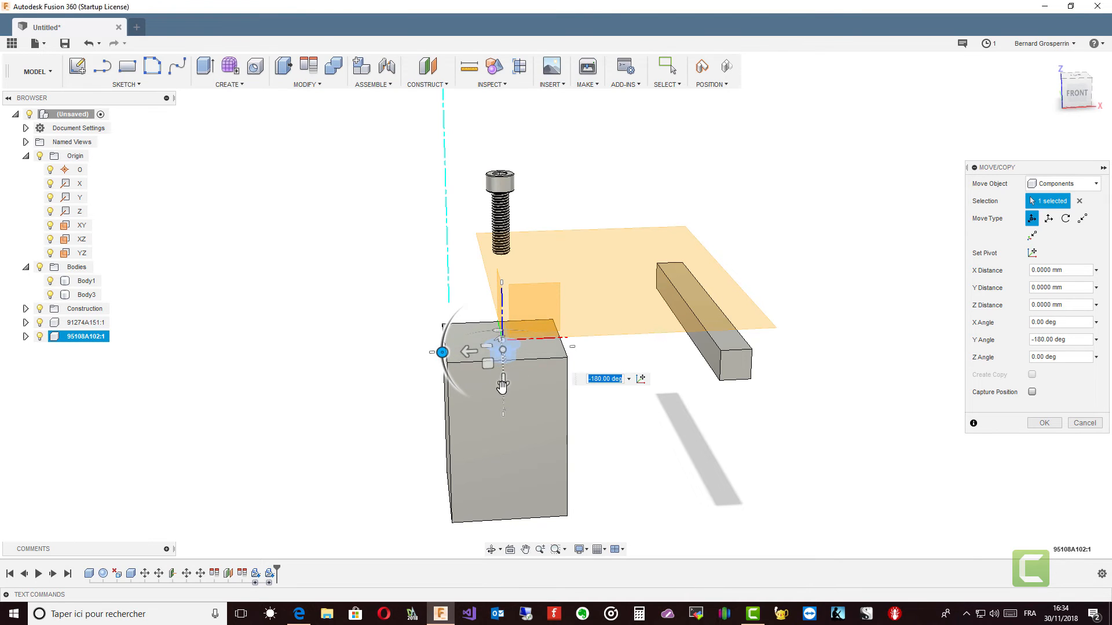
pyautogui.moveTo(503, 381); pyautogui.dragTo(502, 333)
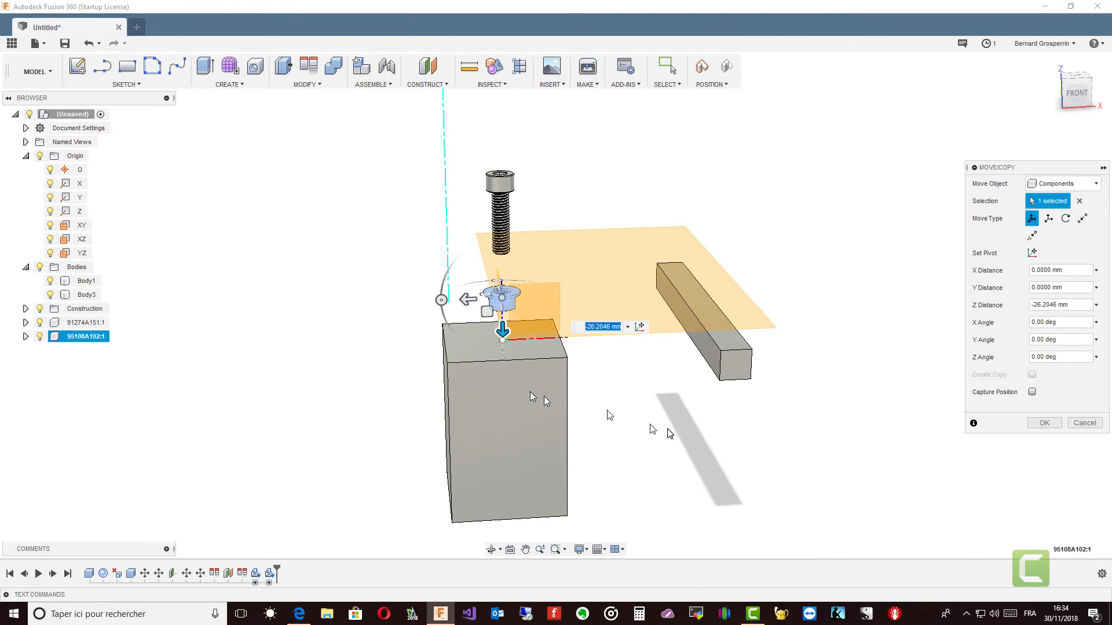
pyautogui.click(1047, 423)
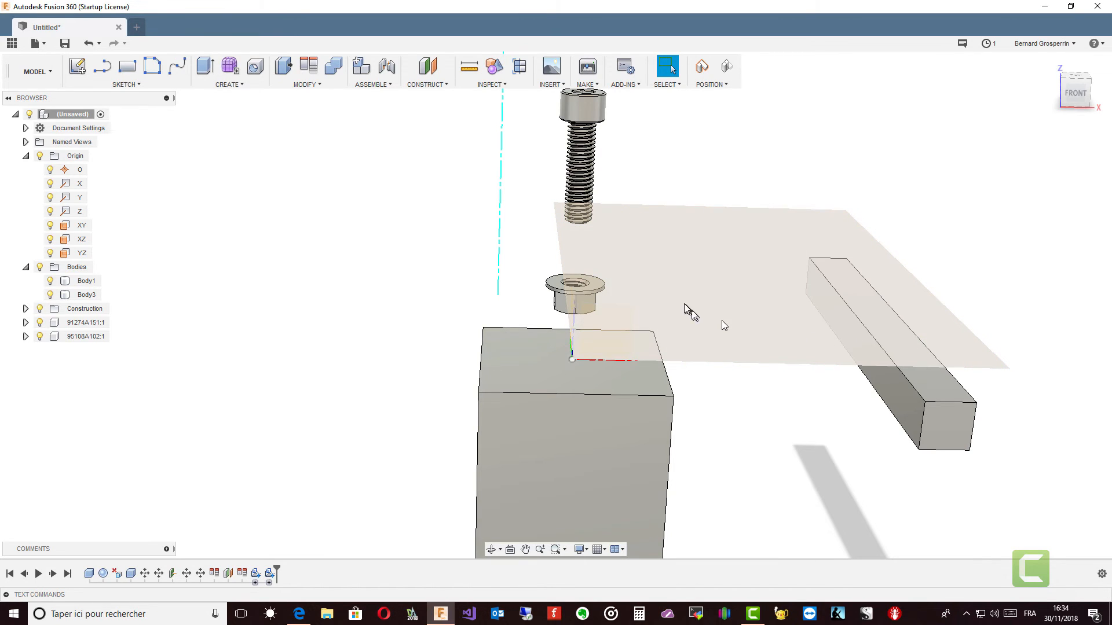
# Step: Align the circular edge under the screw head with the hole edge on the flange side of the nut
pyautogui.keyDown('shift'); pyautogui.moveTo(684, 303); pyautogui.dragTo(601, 257, button='middle'); pyautogui.keyUp('shift')
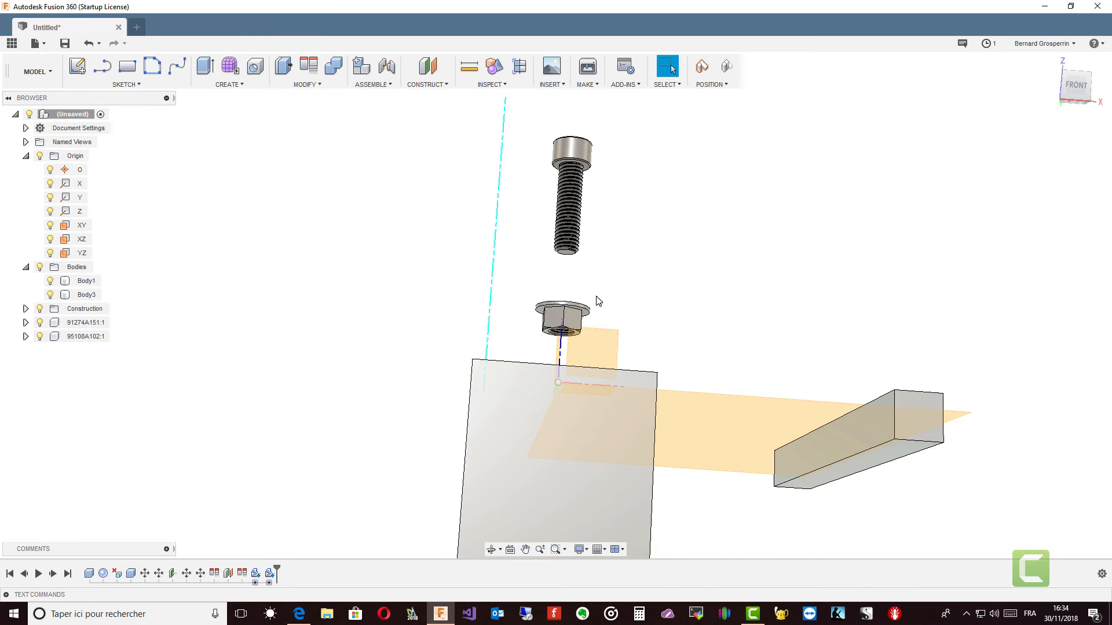
pyautogui.keyDown('shift'); pyautogui.moveTo(599, 301); pyautogui.dragTo(592, 345, button='middle'); pyautogui.keyUp('shift')
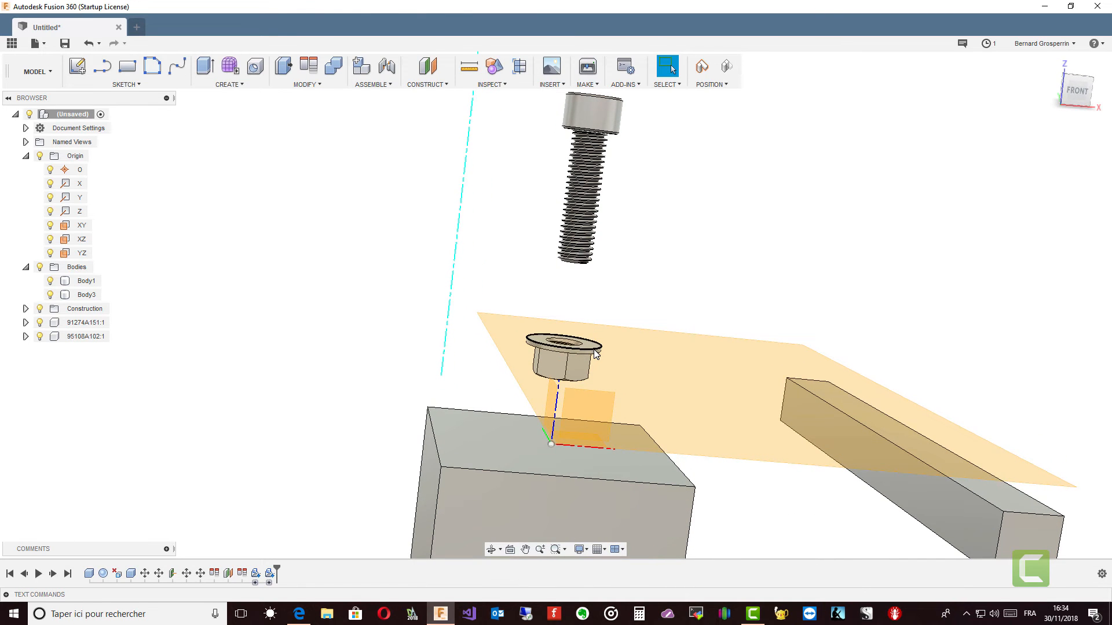
pyautogui.keyDown('shift'); pyautogui.moveTo(597, 353); pyautogui.dragTo(606, 200, button='middle'); pyautogui.keyUp('shift')
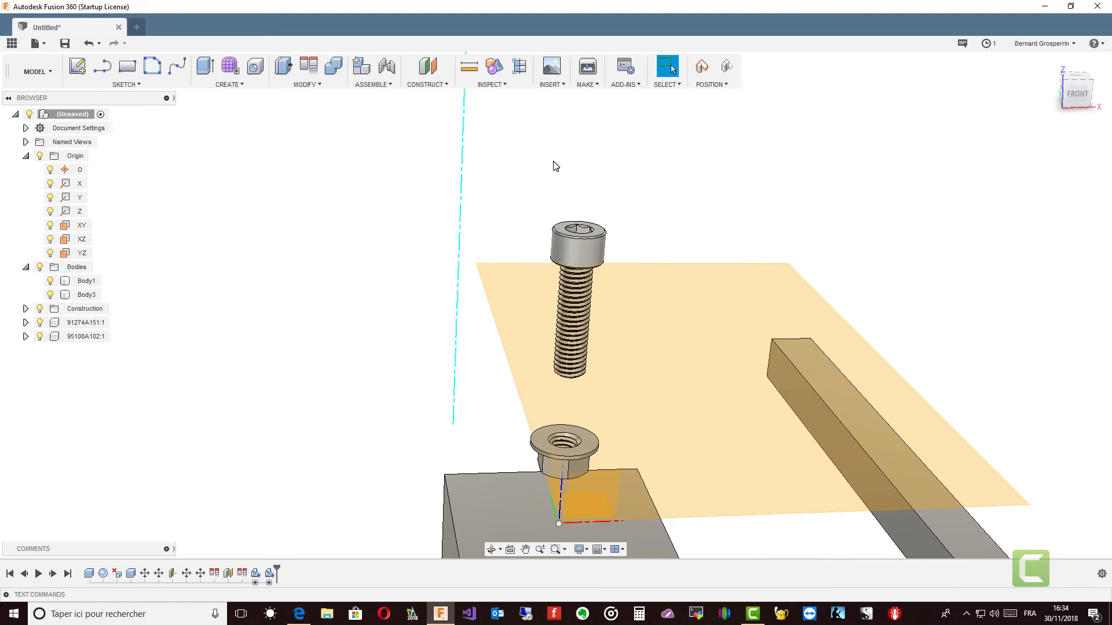
pyautogui.click(310, 72)
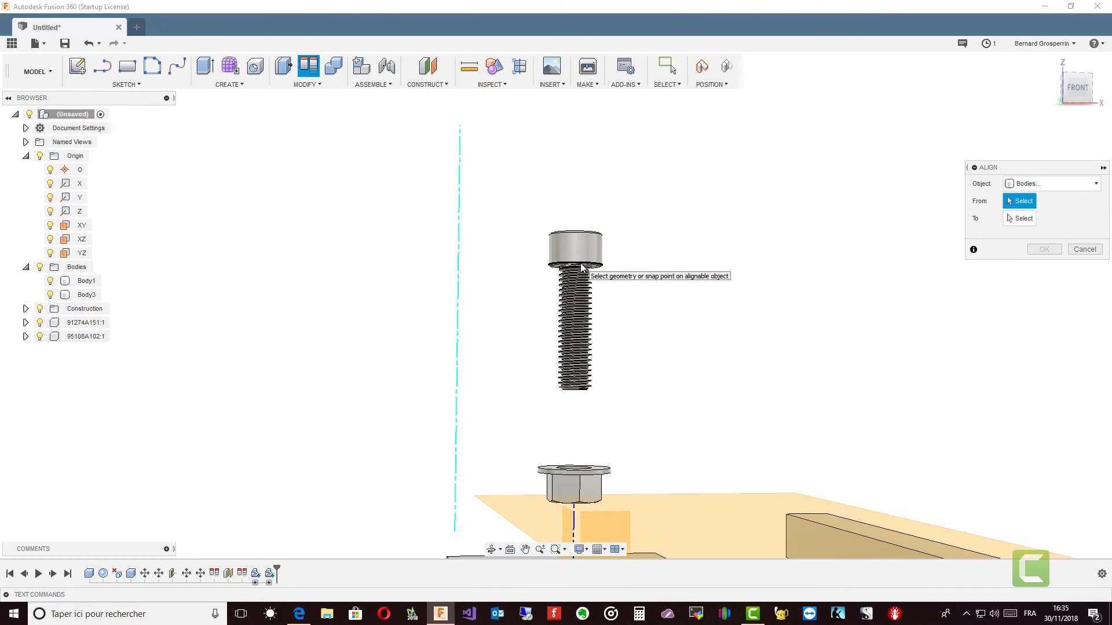
pyautogui.click(582, 268)
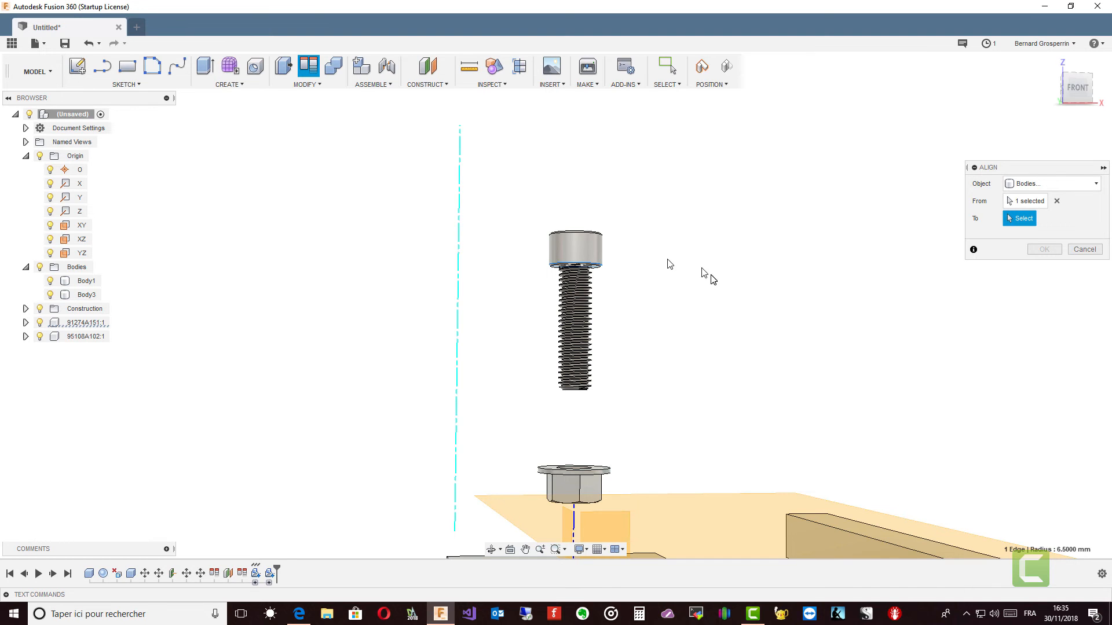
pyautogui.click(1018, 222)
pyautogui.keyDown('shift'); pyautogui.moveTo(640, 468); pyautogui.dragTo(611, 471, button='middle'); pyautogui.keyUp('shift')
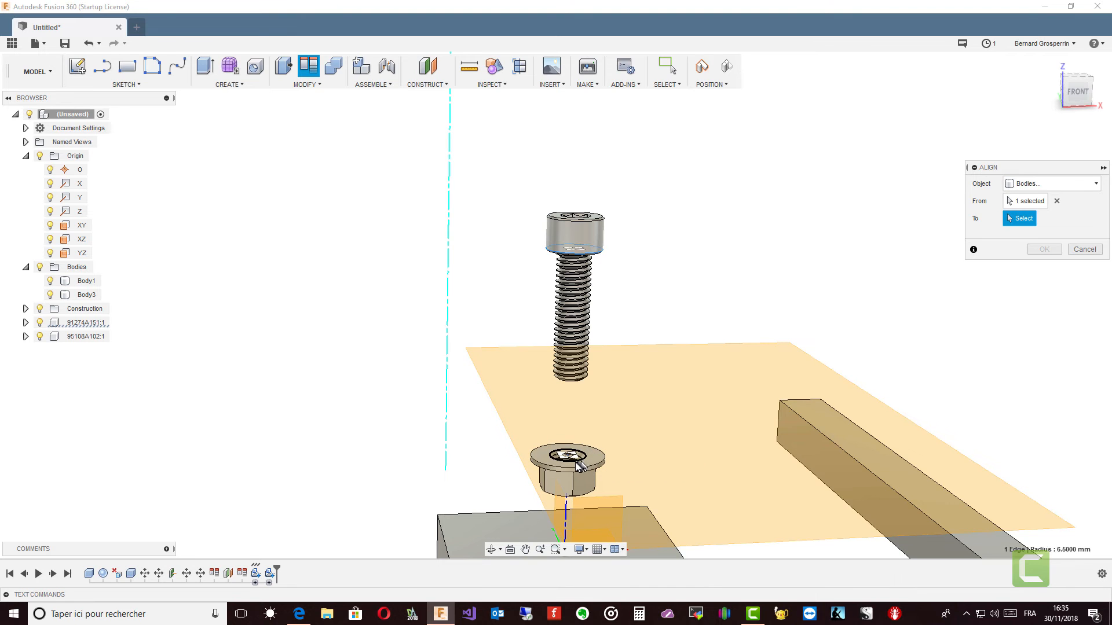
pyautogui.click(575, 463)
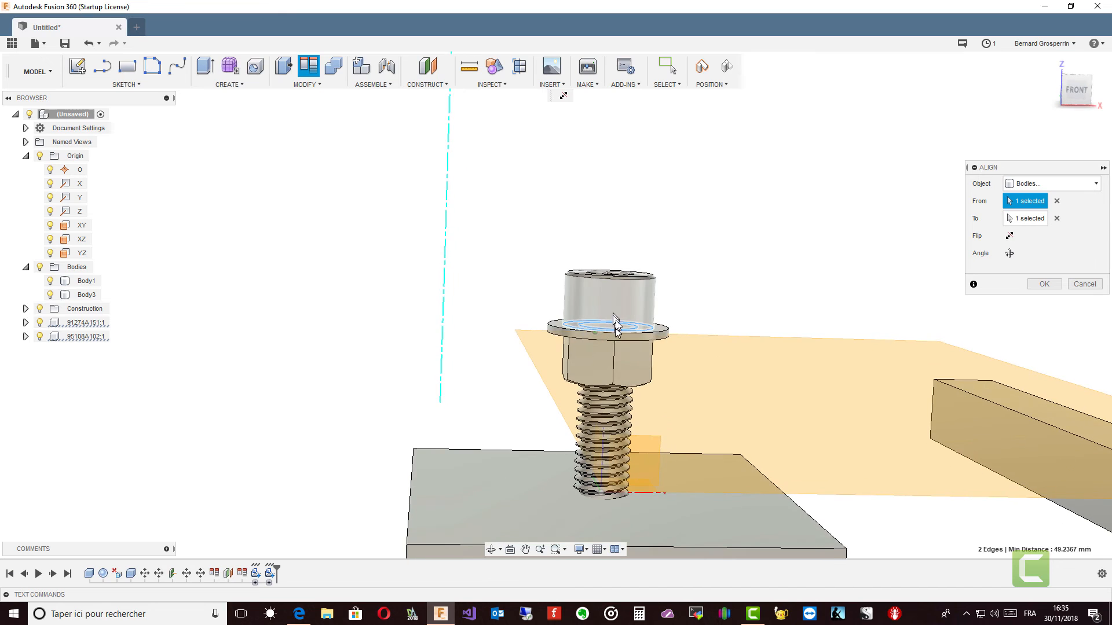
pyautogui.click(1051, 284)
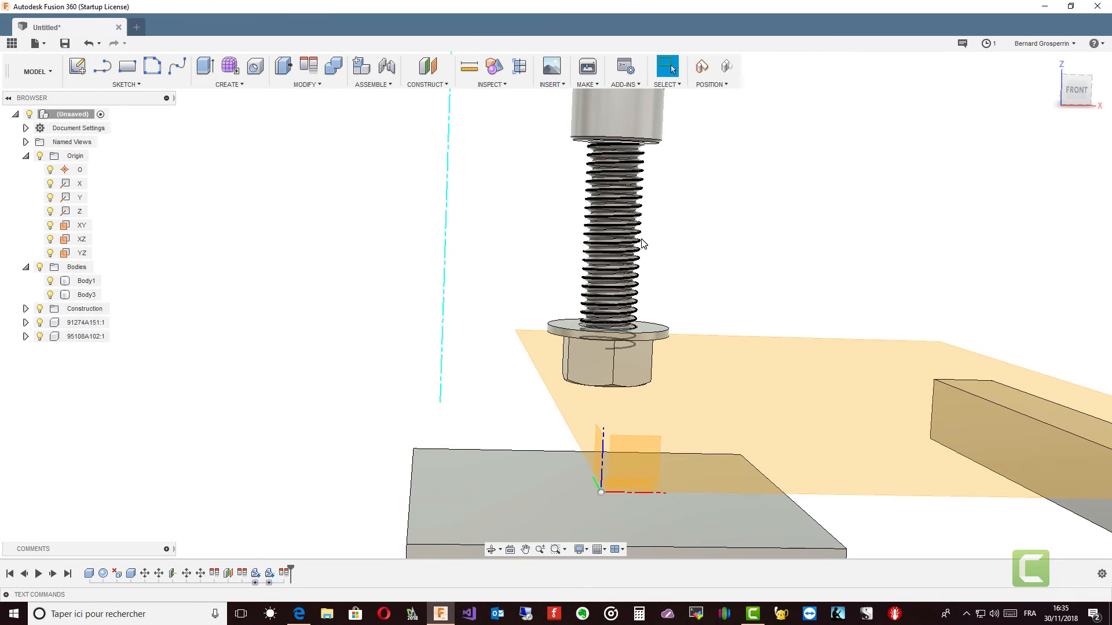
# Step: Try to align the inner circular edge under the screw head with the nut's flange face
pyautogui.scroll(-1, 259, 168)
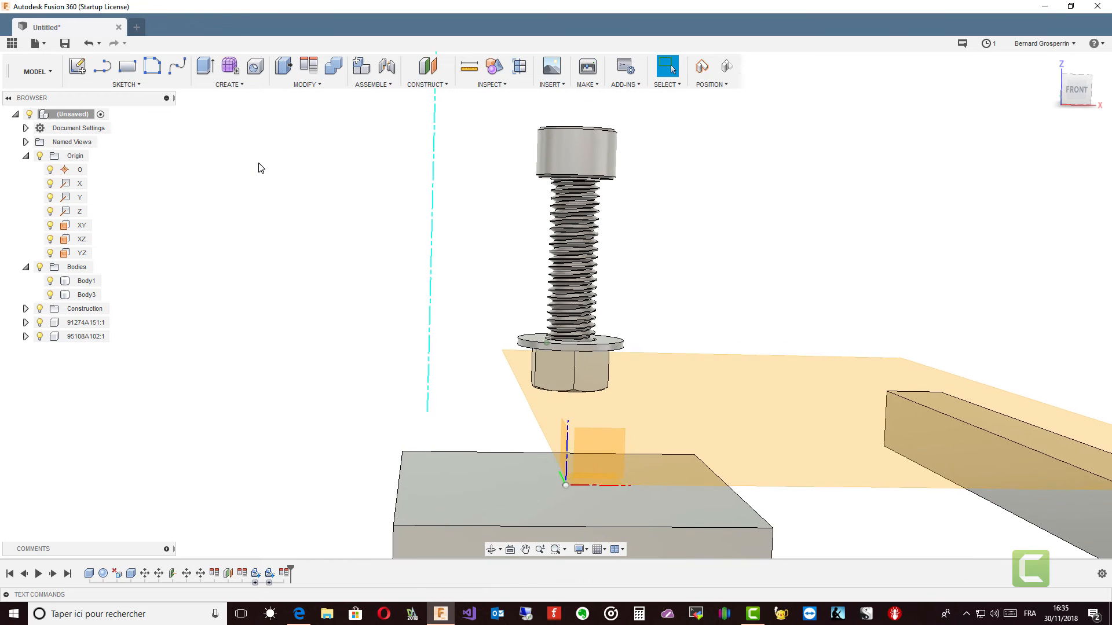
pyautogui.click(310, 68)
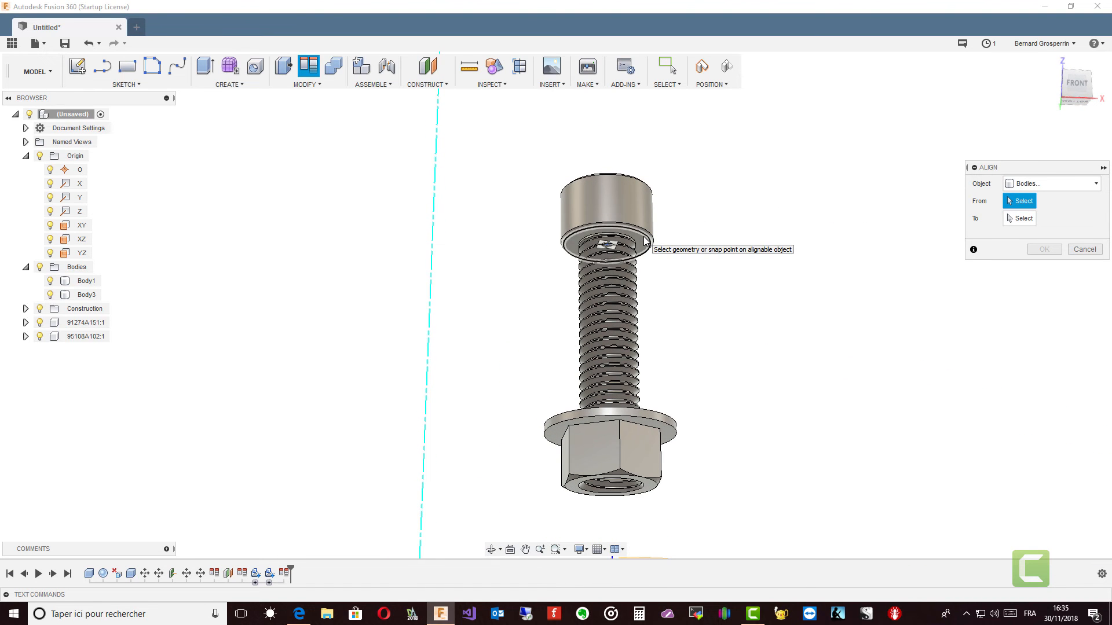
pyautogui.click(646, 243)
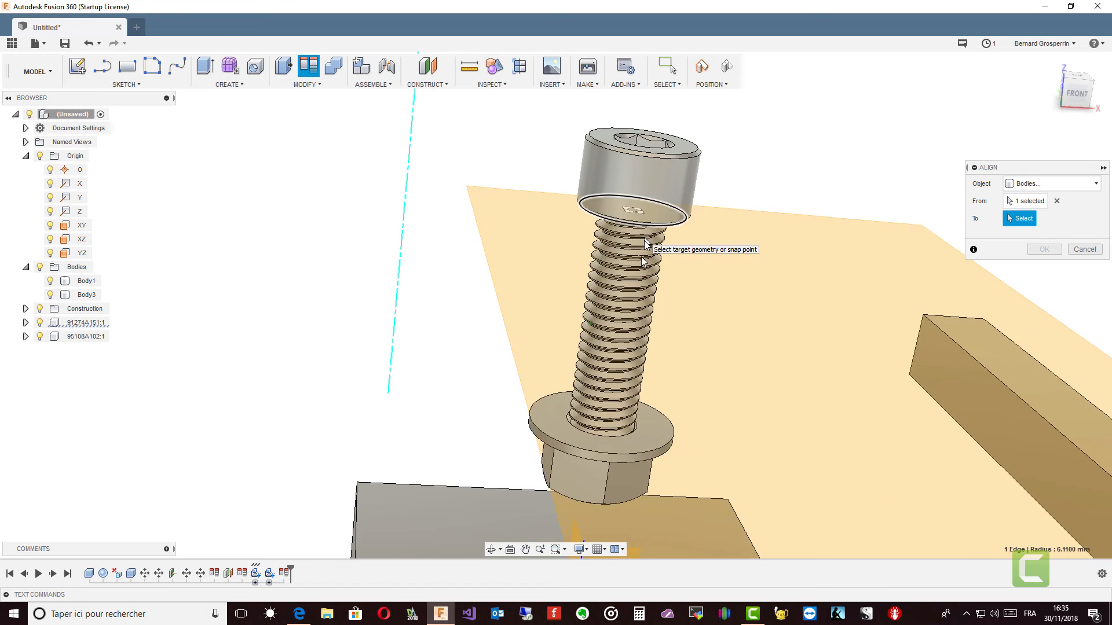
pyautogui.click(649, 436)
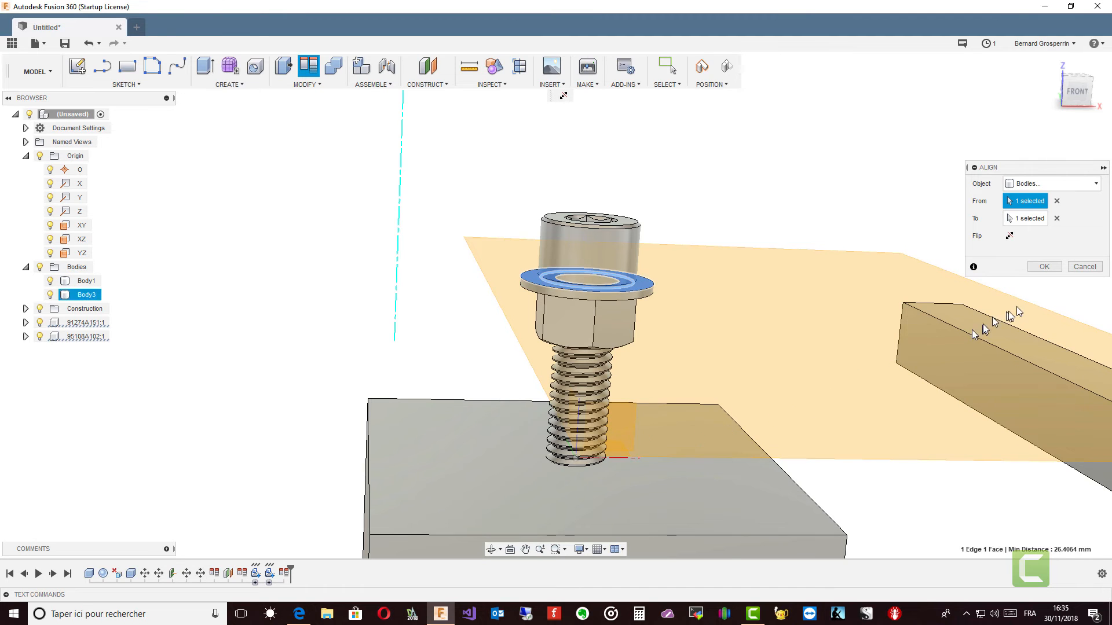
pyautogui.click(1044, 267)
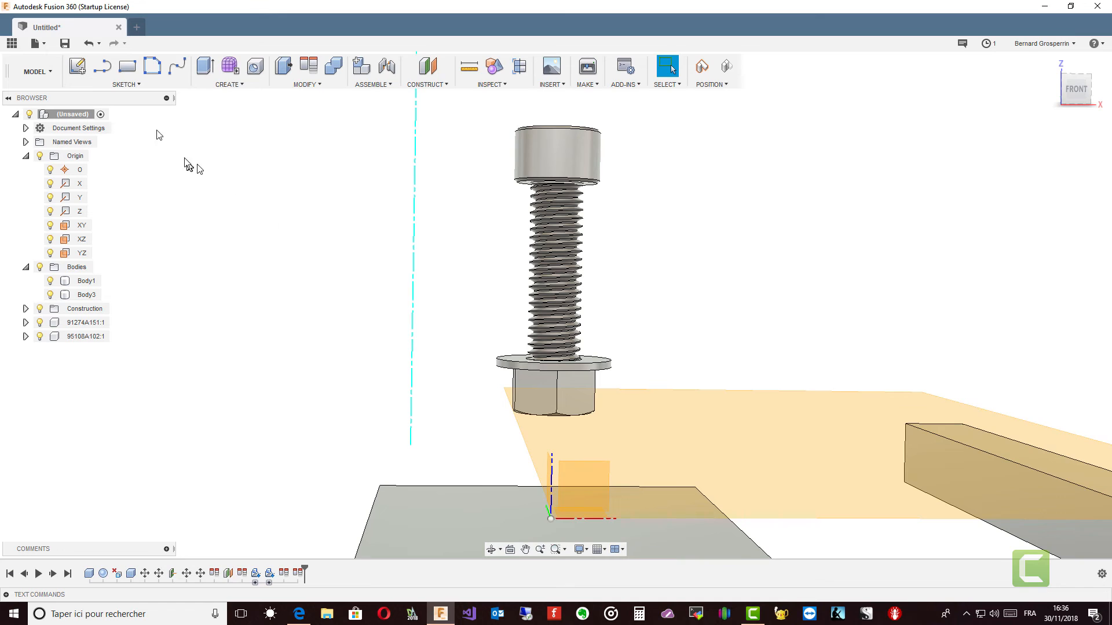
# Step: Delete the latest screw alignment, Align2, from the design history
pyautogui.click(299, 574)
pyautogui.rightClick(299, 573)
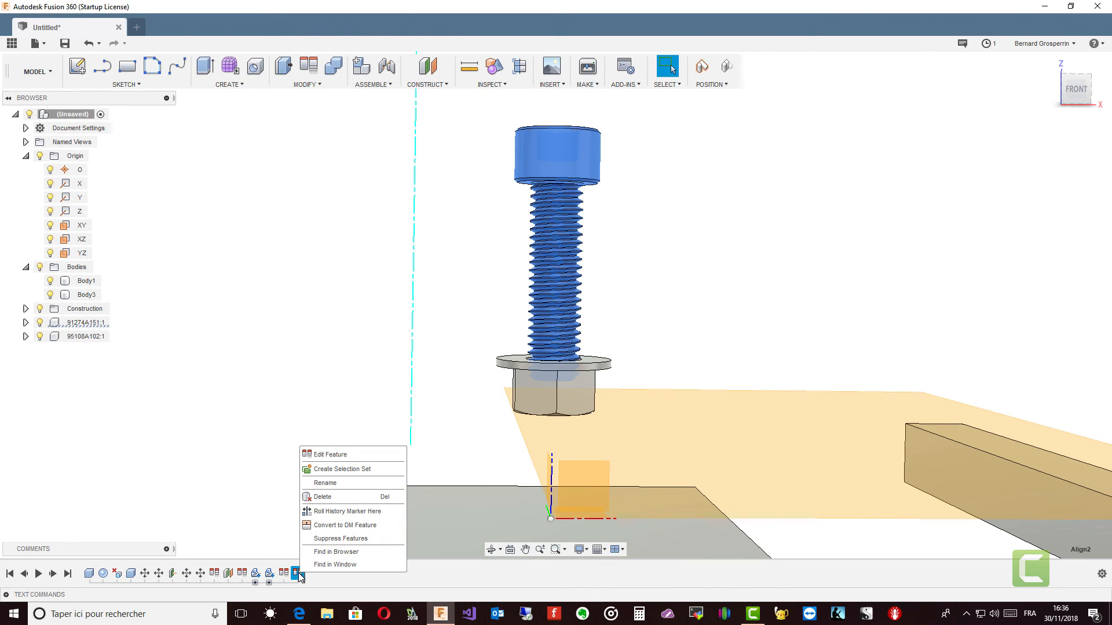
pyautogui.click(323, 497)
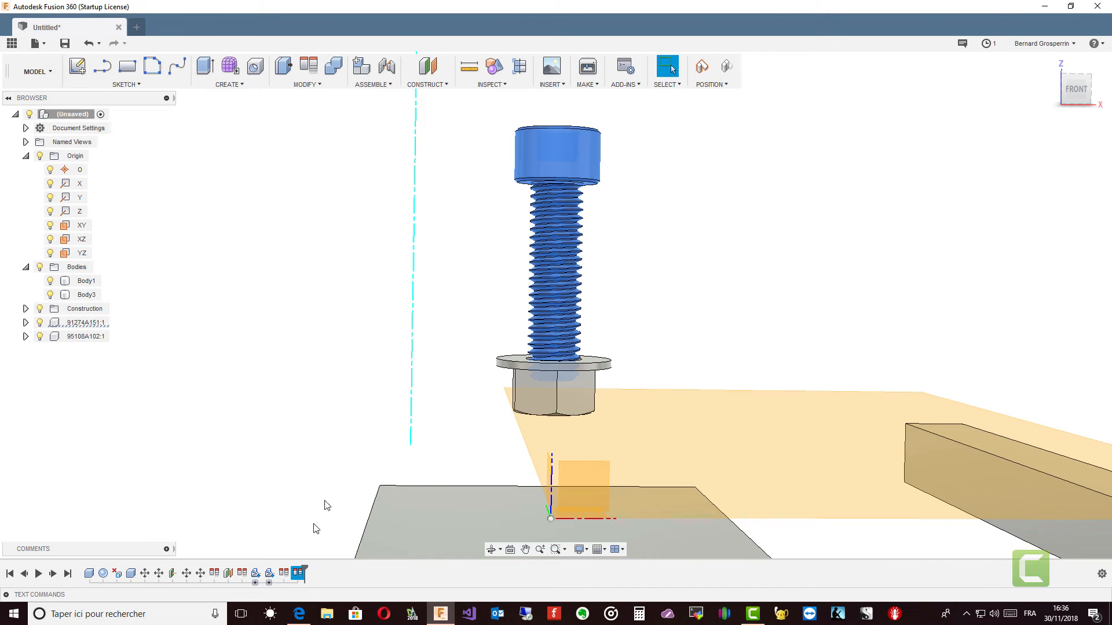
# Step: Try flipping the direction of the Align1 feature, and cancel the edit
pyautogui.rightClick(289, 574)
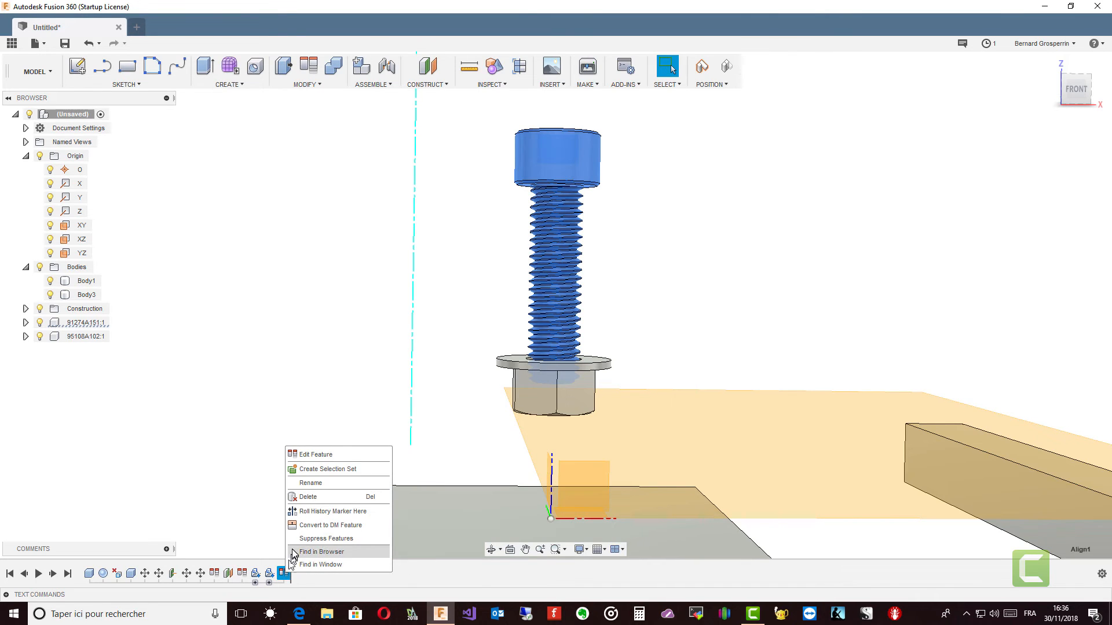
pyautogui.click(324, 456)
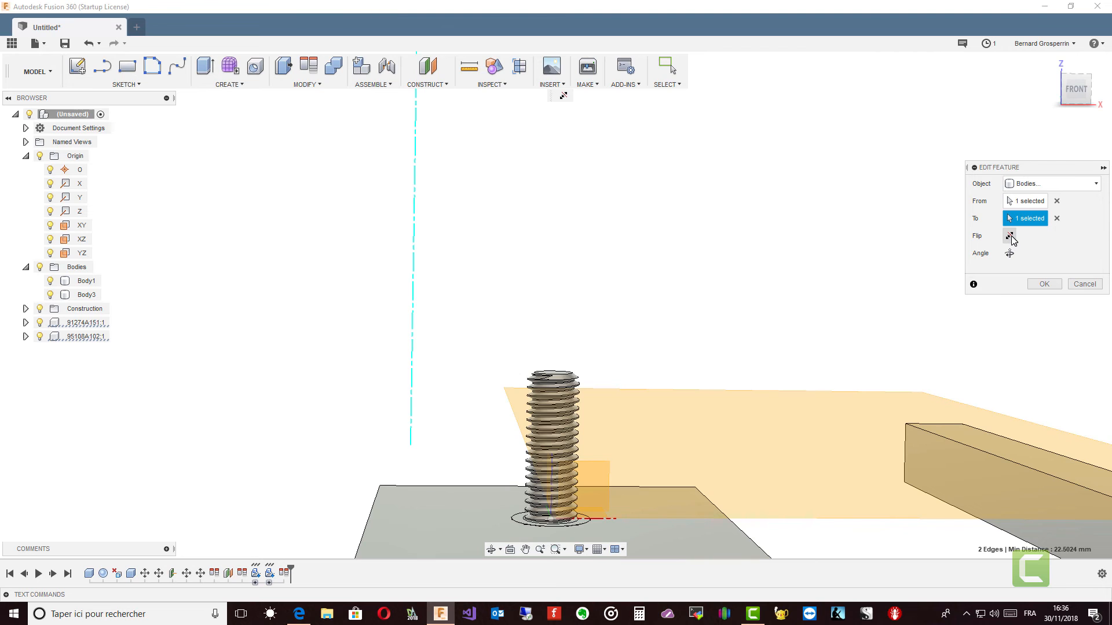
pyautogui.click(1011, 237)
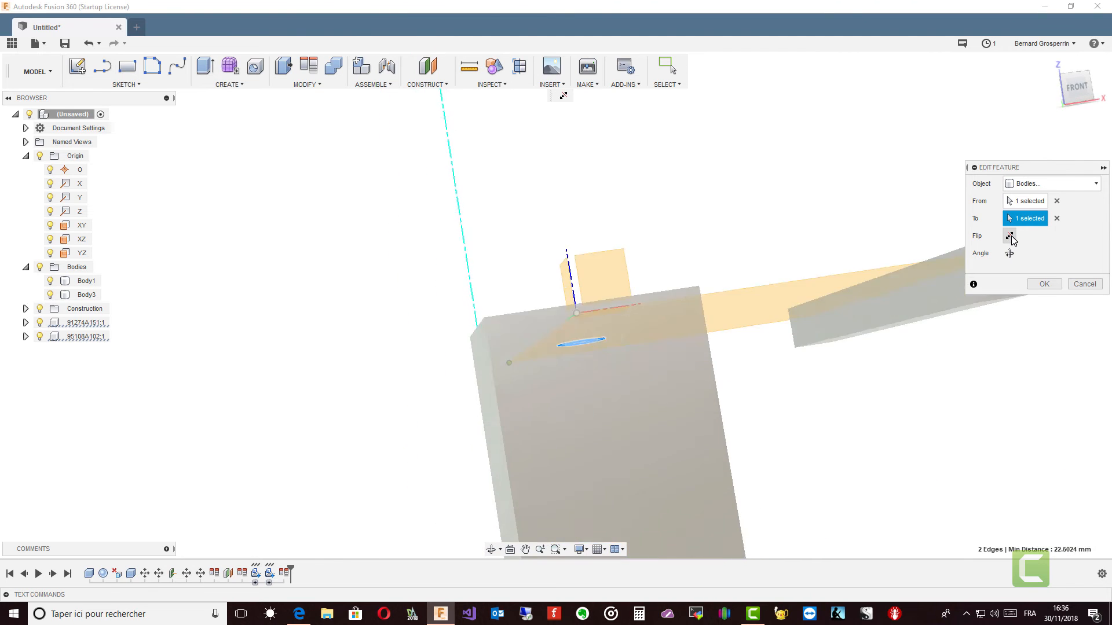
pyautogui.click(1085, 284)
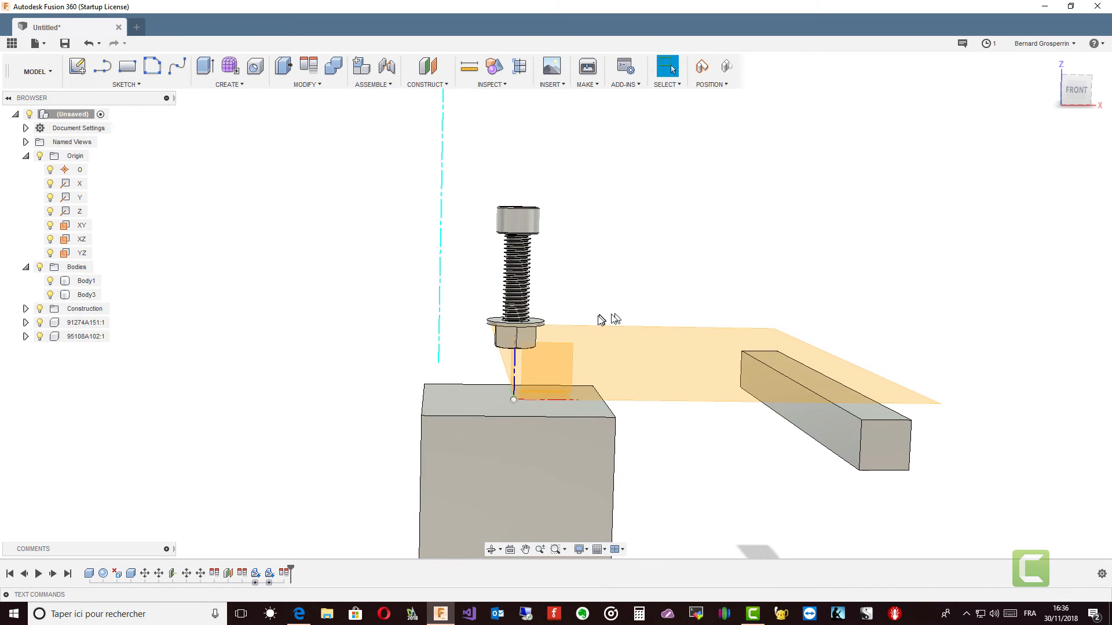
# Step: Capture the current component positions and align the underside face of the screw head with the nut's flange face
pyautogui.click(700, 68)
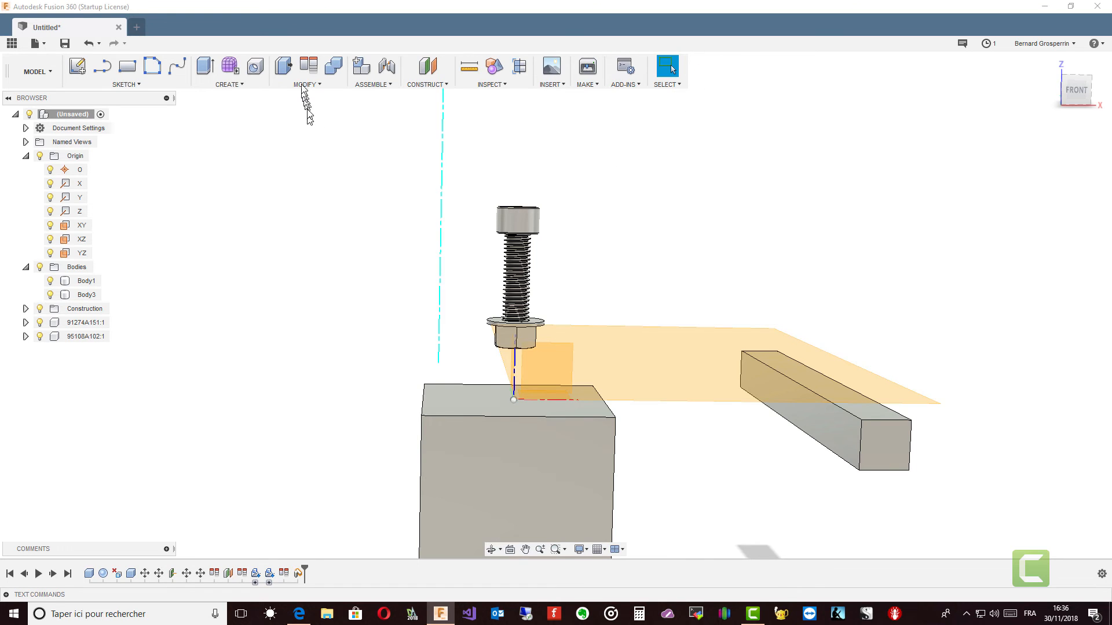
pyautogui.click(307, 67)
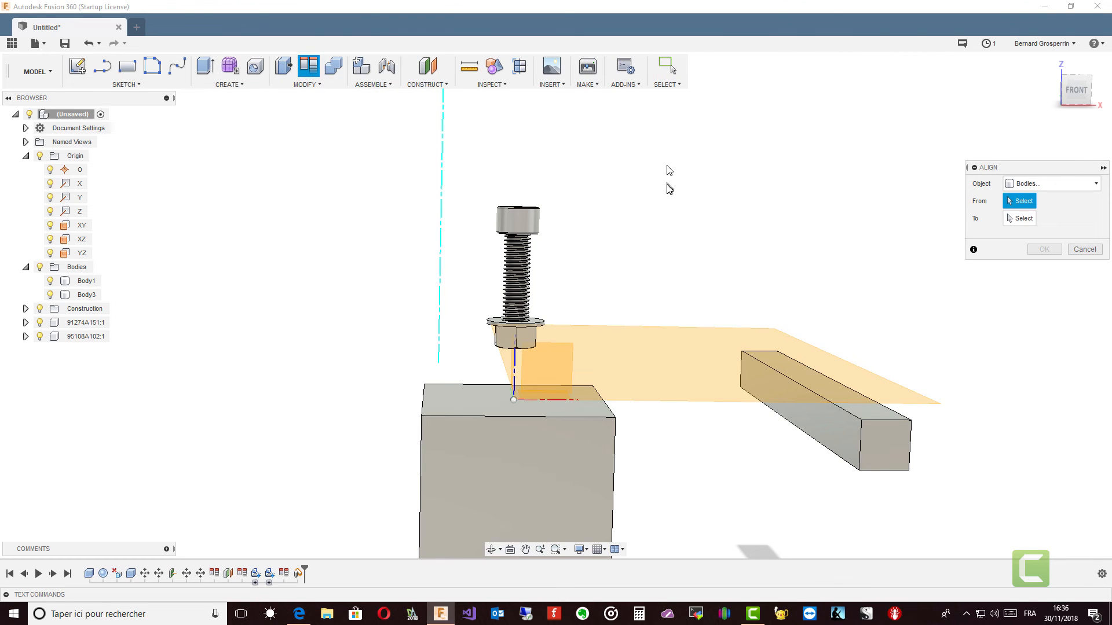
pyautogui.scroll(6, 574, 219)
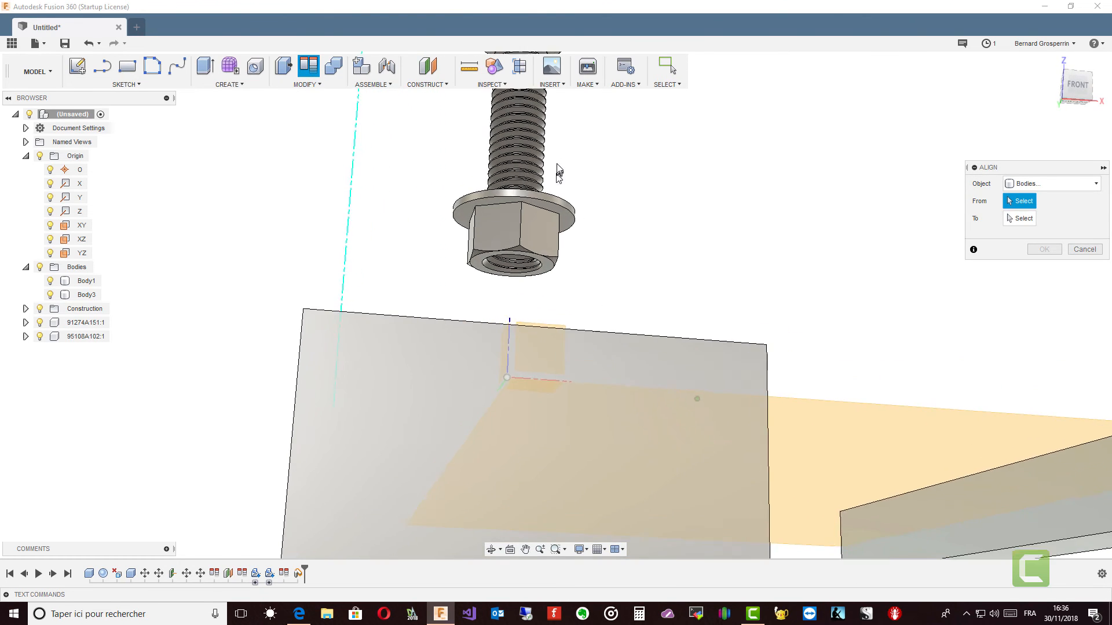
pyautogui.scroll(4, 559, 172)
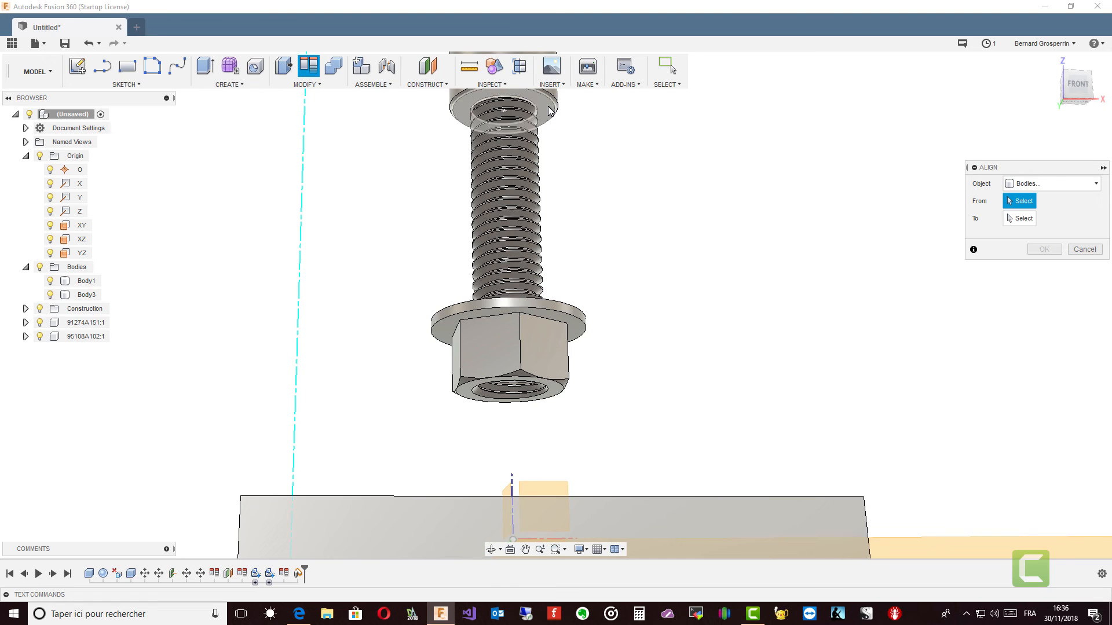
pyautogui.click(549, 110)
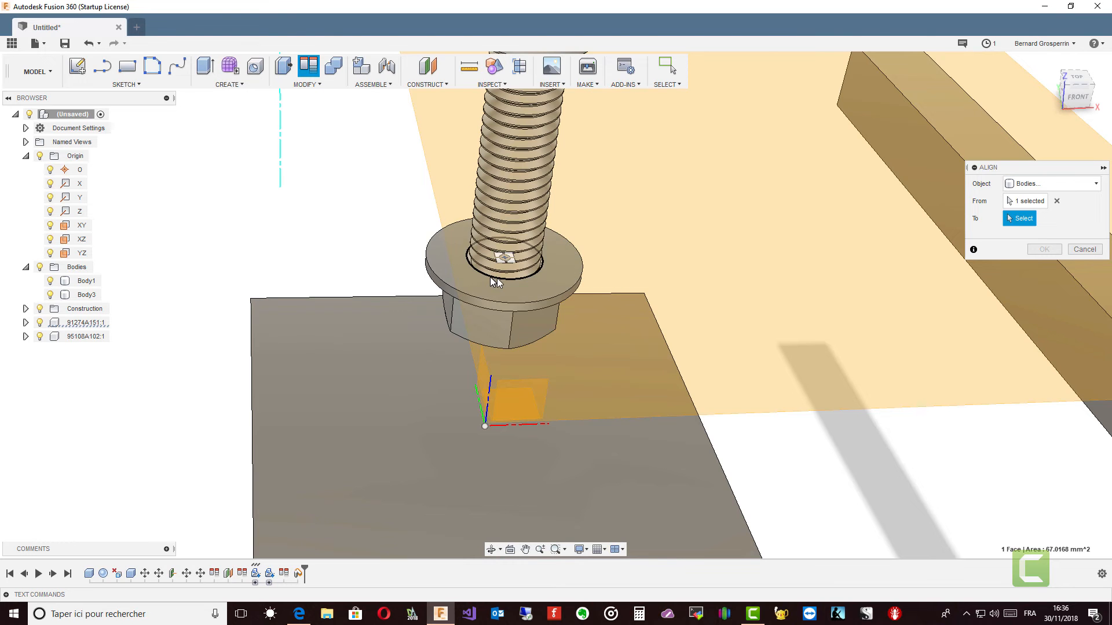
pyautogui.click(436, 265)
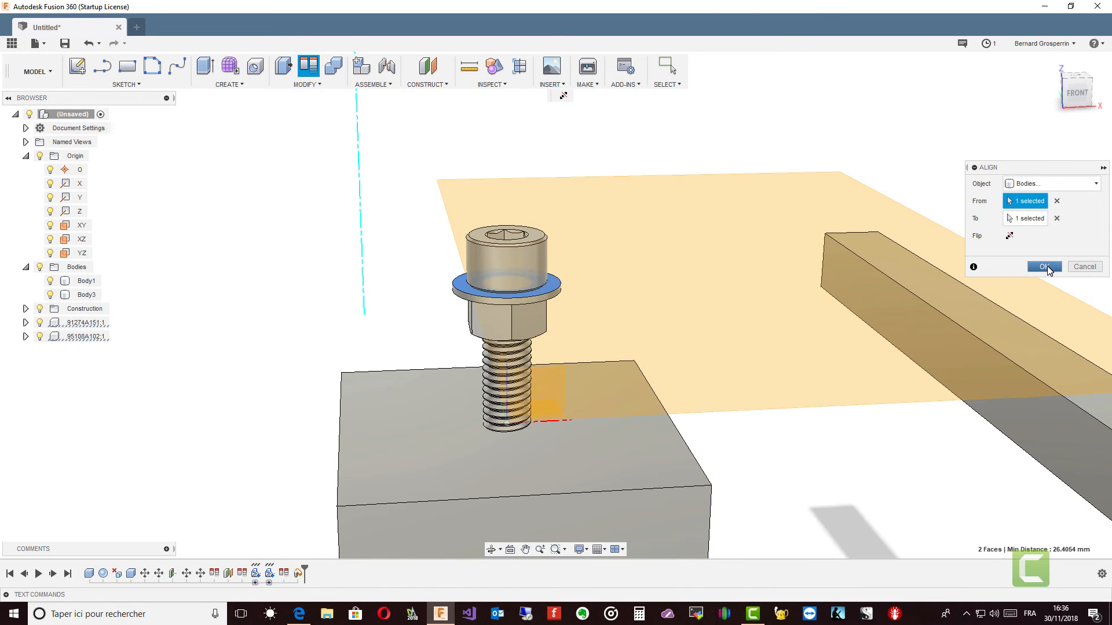
pyautogui.click(1045, 267)
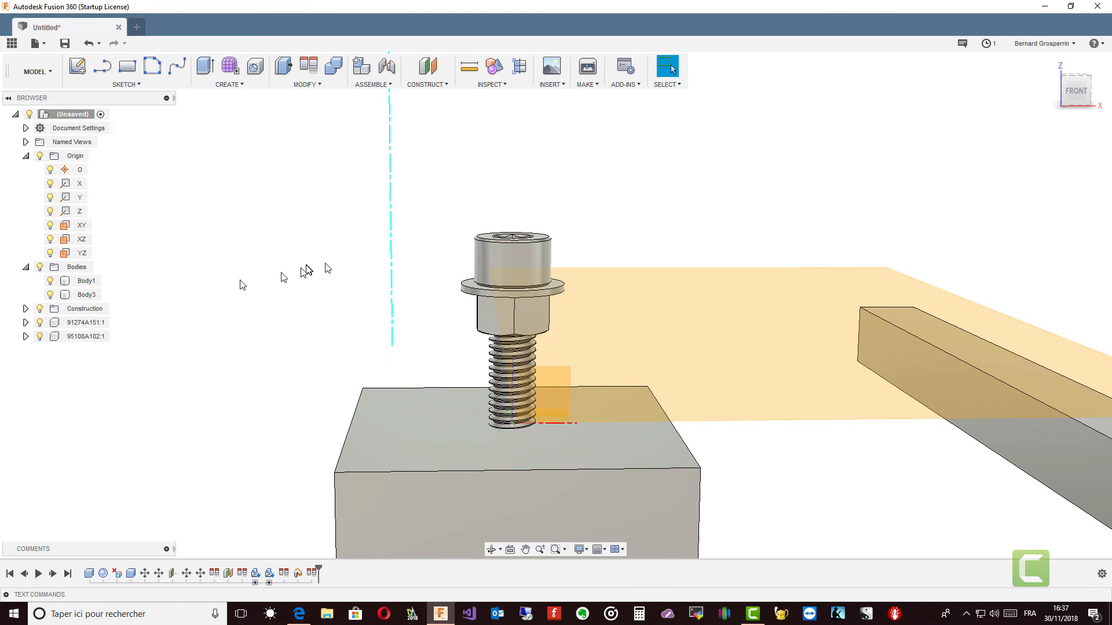
# Step: Translate the screw component 91274A151:1 by -10 mm along Z using Move/Copy
pyautogui.click(92, 325)
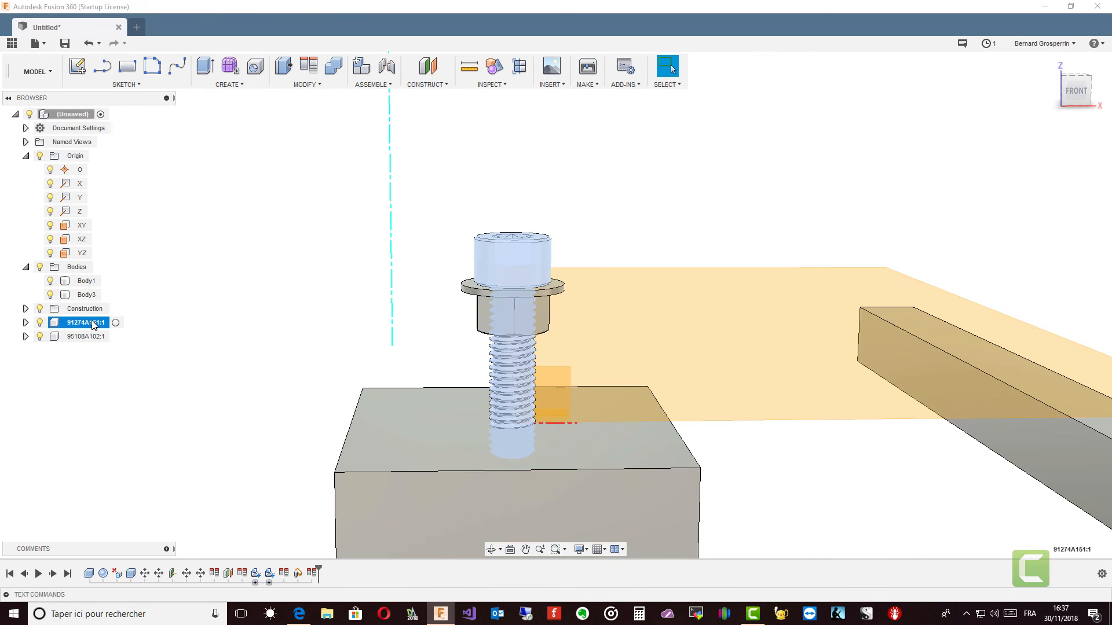
pyautogui.rightClick(93, 325)
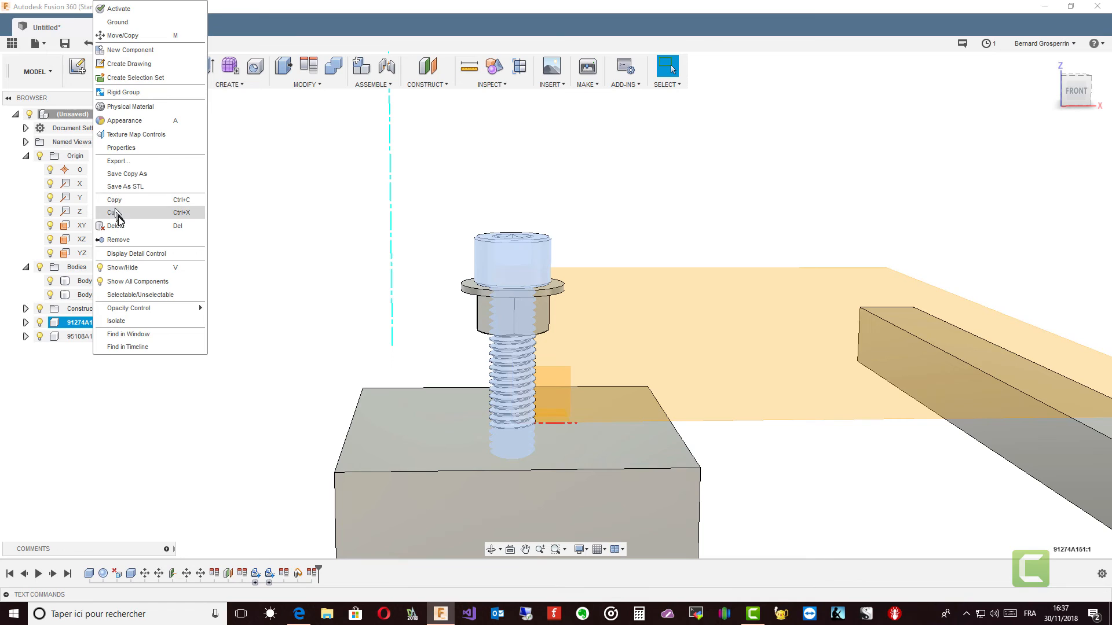
pyautogui.click(117, 35)
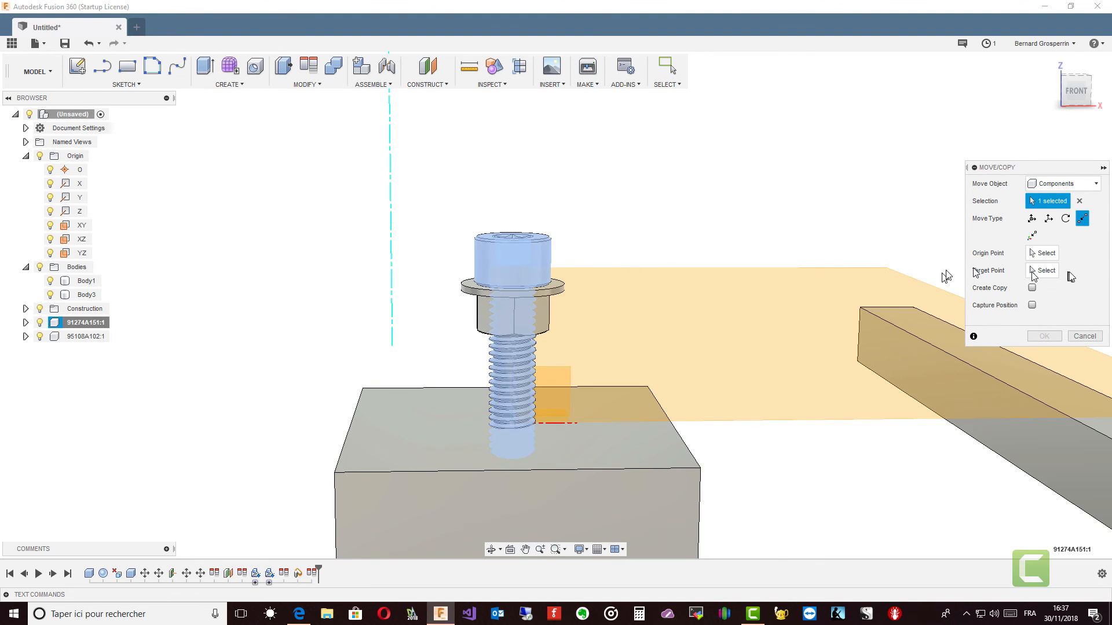
pyautogui.click(1048, 219)
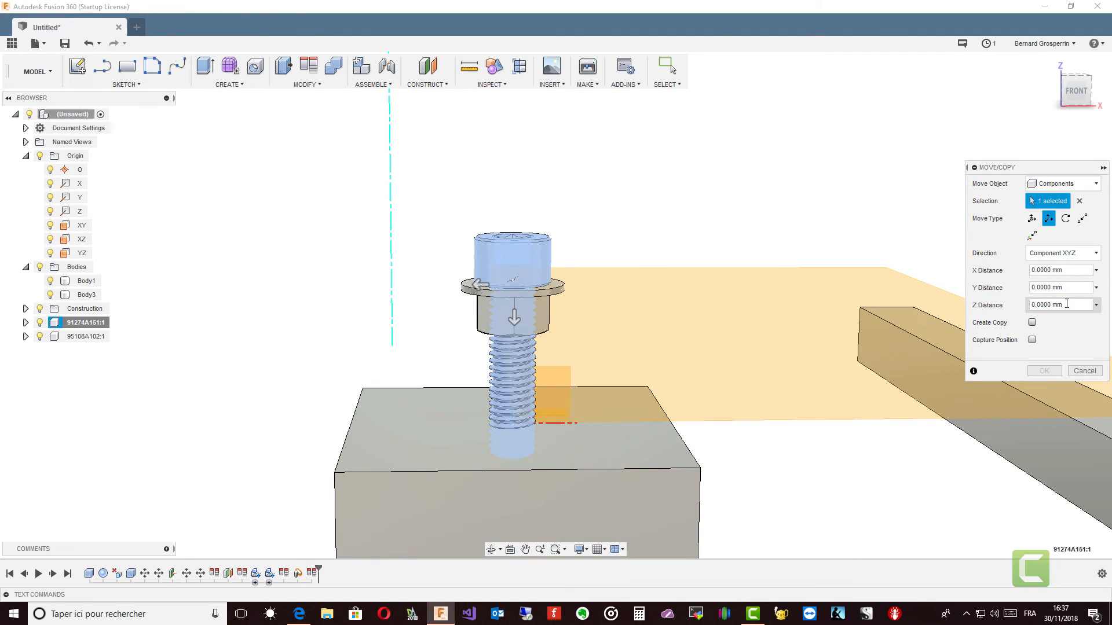
pyautogui.click(1008, 307)
pyautogui.write('10')
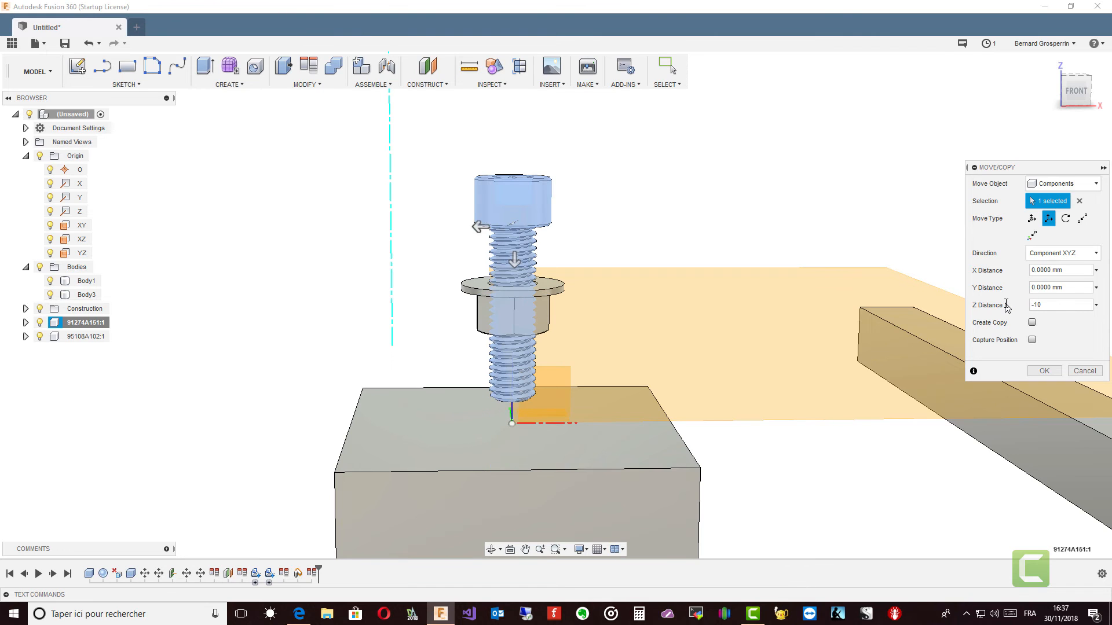
pyautogui.click(1046, 372)
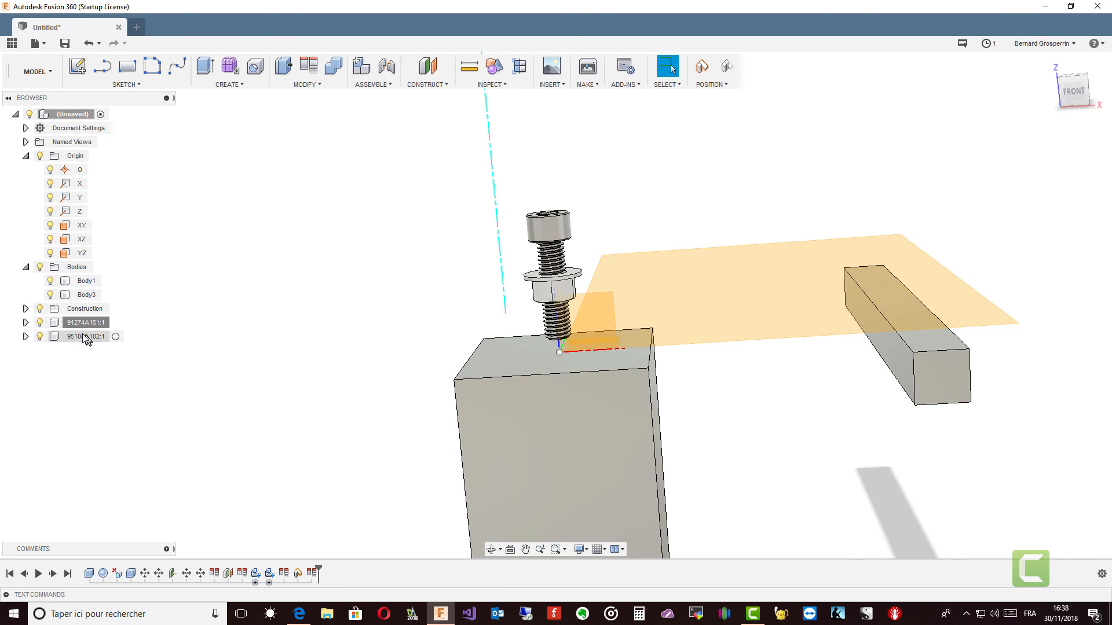
# Step: Hide the construction geometry and align the bar's long side face with the large block's side face
pyautogui.click(40, 309)
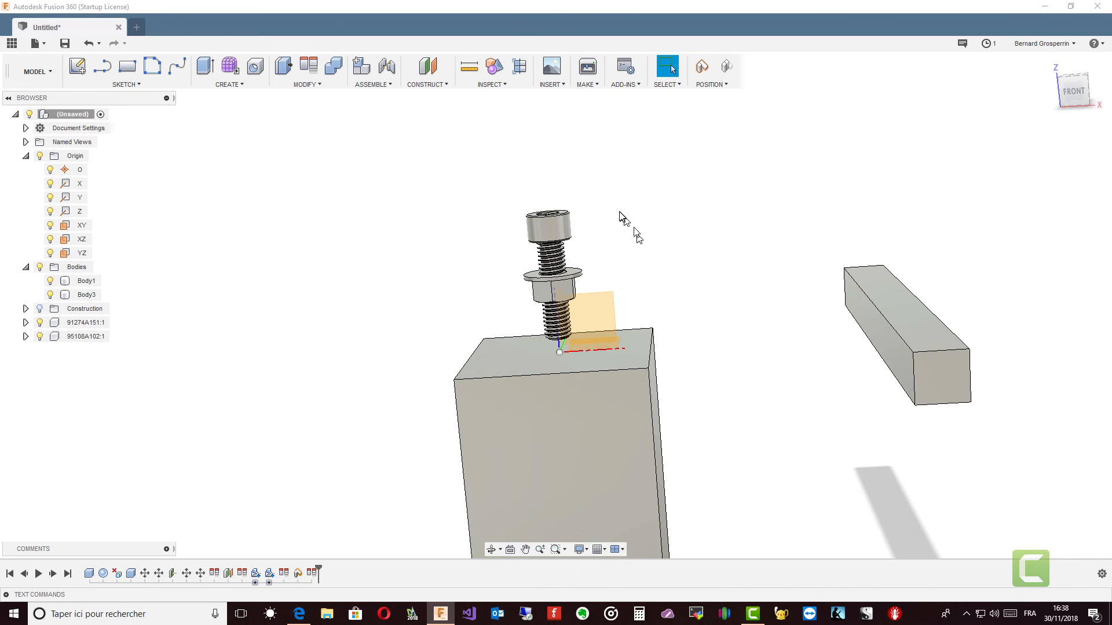
pyautogui.click(308, 69)
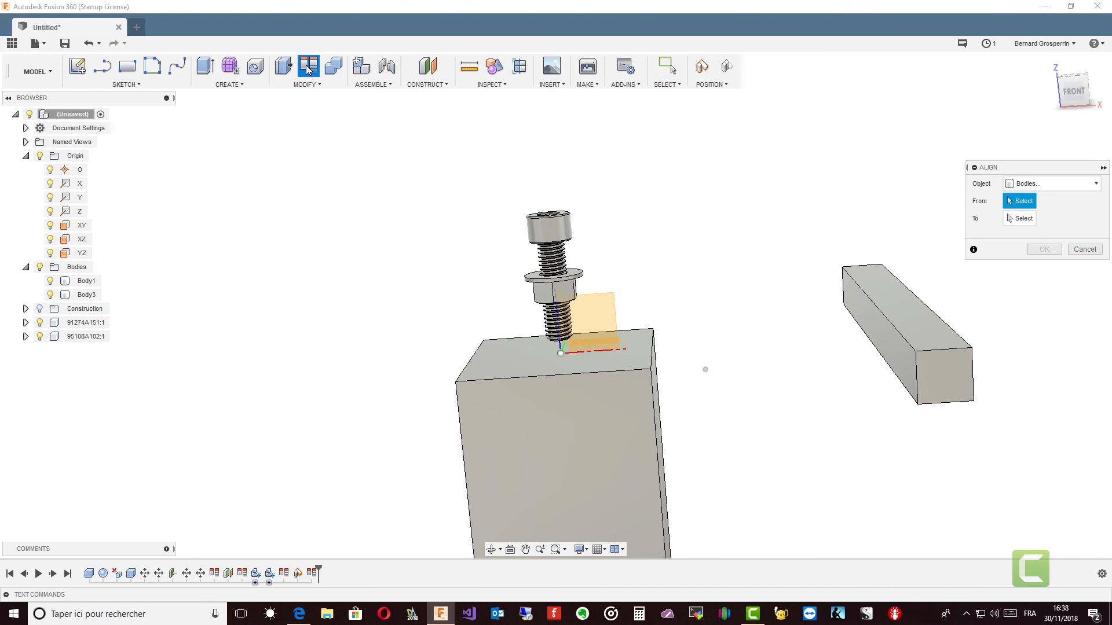
pyautogui.click(885, 315)
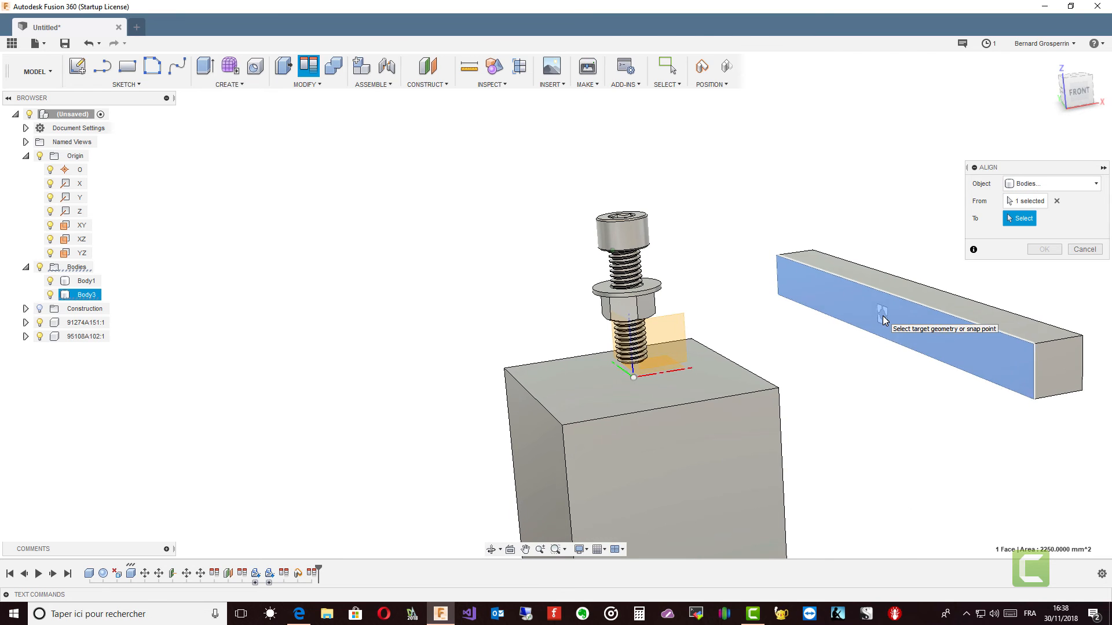
pyautogui.keyDown('shift'); pyautogui.moveTo(882, 315); pyautogui.dragTo(973, 359, button='middle'); pyautogui.keyUp('shift')
pyautogui.click(642, 484)
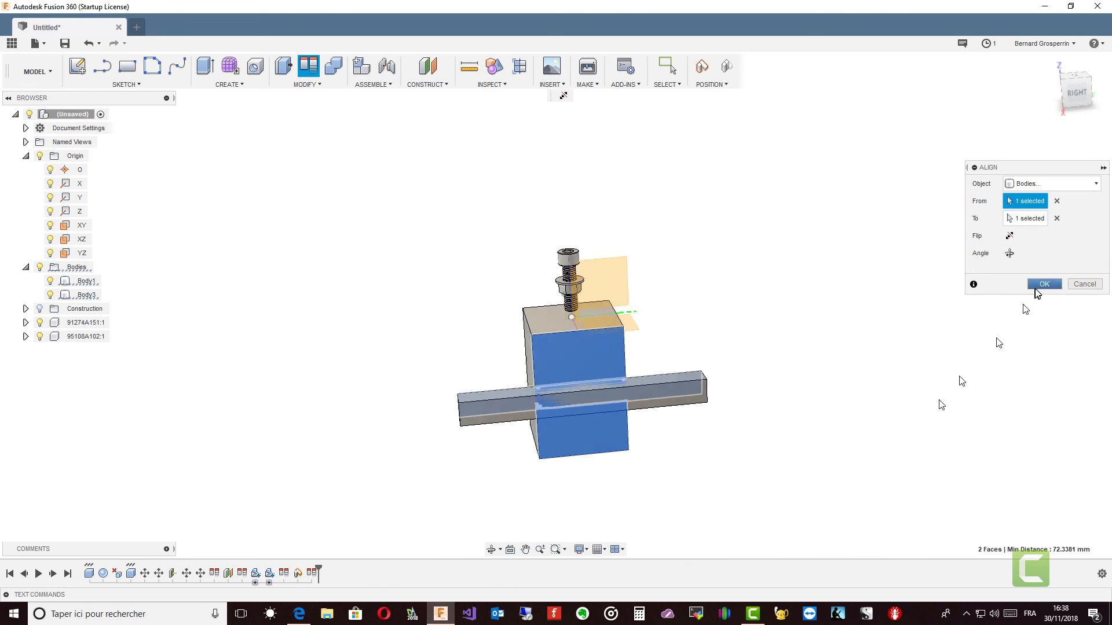
pyautogui.click(1044, 284)
pyautogui.keyDown('shift'); pyautogui.moveTo(1046, 288); pyautogui.dragTo(829, 335, button='middle'); pyautogui.keyUp('shift')
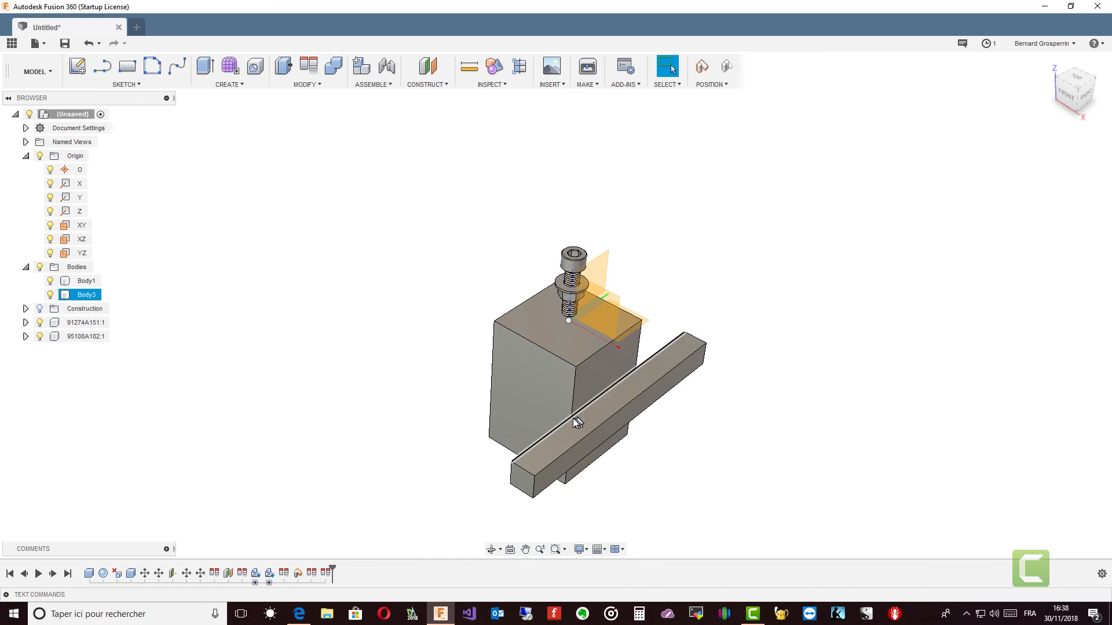
# Step: Create a sketch on the XY origin plane, capturing the current position of the moved components
pyautogui.moveTo(692, 371)
pyautogui.keyDown('shift'); pyautogui.mouseDown(button='middle')
pyautogui.moveTo(655, 417)
pyautogui.moveTo(633, 412)
pyautogui.moveTo(655, 399)
pyautogui.moveTo(390, 191)
pyautogui.moveTo(293, 185)
pyautogui.moveTo(560, 316)
pyautogui.moveTo(365, 193)
pyautogui.mouseUp(button='middle'); pyautogui.keyUp('shift')
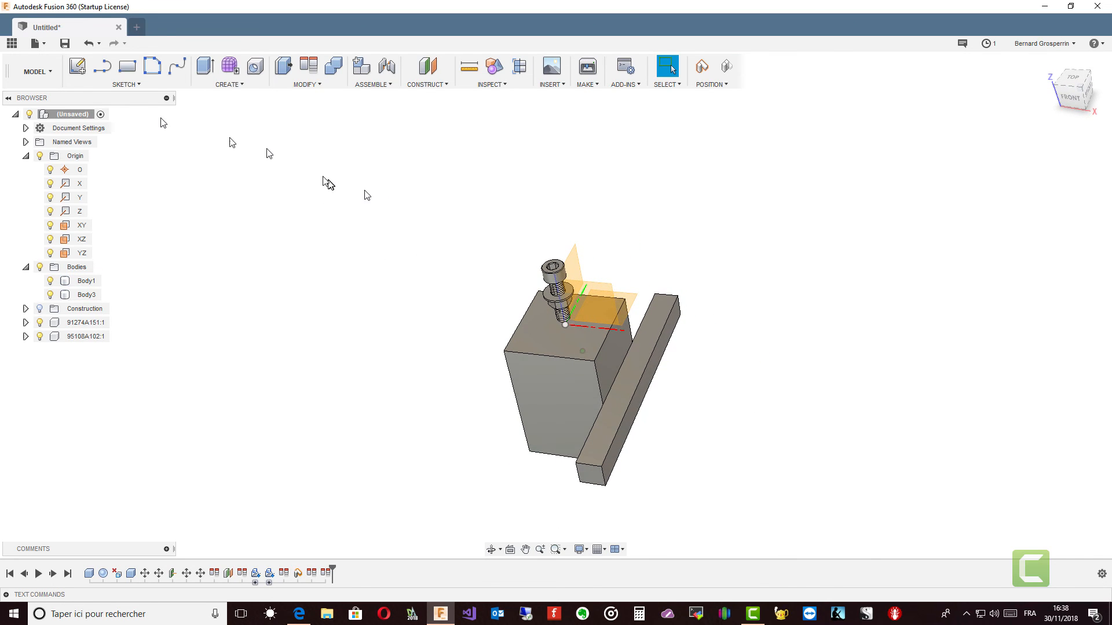
pyautogui.click(76, 67)
pyautogui.keyDown('shift'); pyautogui.moveTo(615, 287); pyautogui.dragTo(629, 298, button='middle'); pyautogui.keyUp('shift')
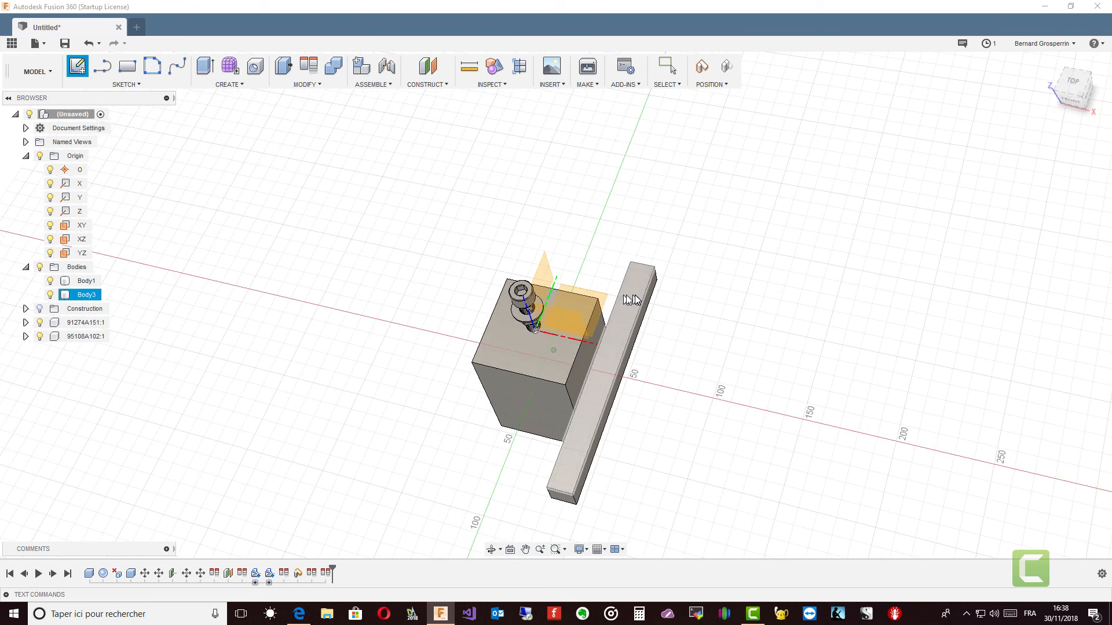
pyautogui.click(593, 305)
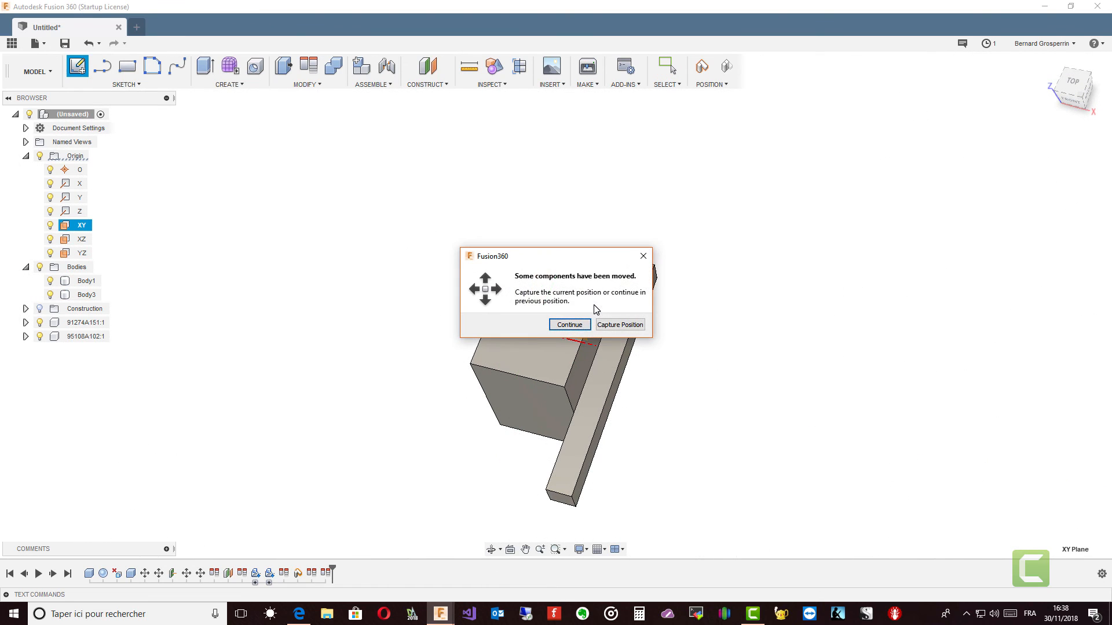
pyautogui.click(620, 324)
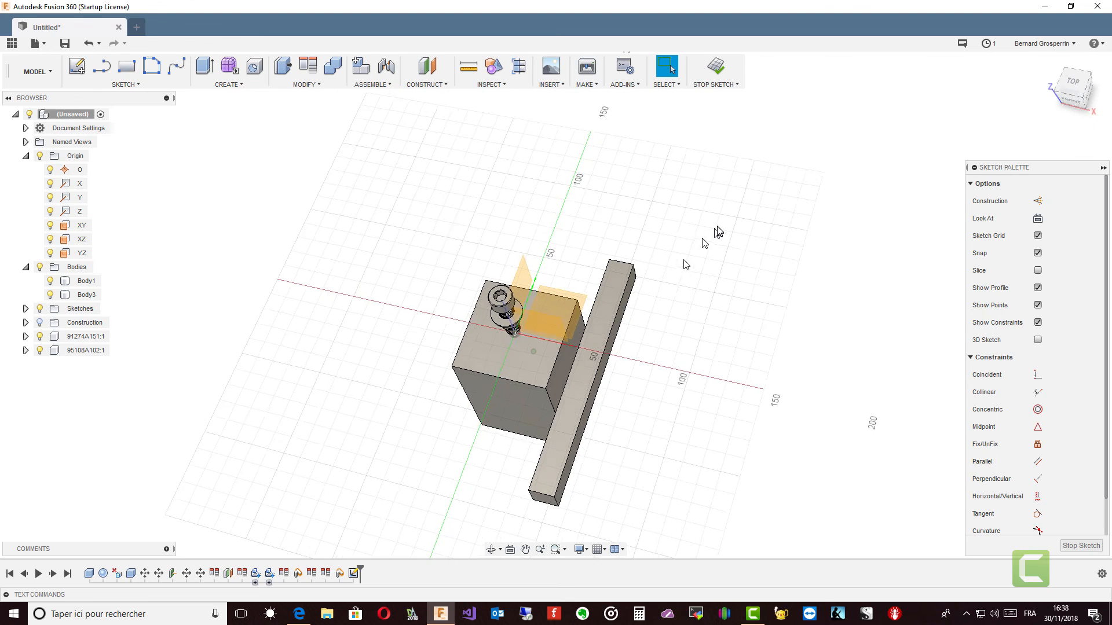
# Step: Sketch one diagonal line in the empty area beyond the bar, and finish the sketch
pyautogui.press('l')
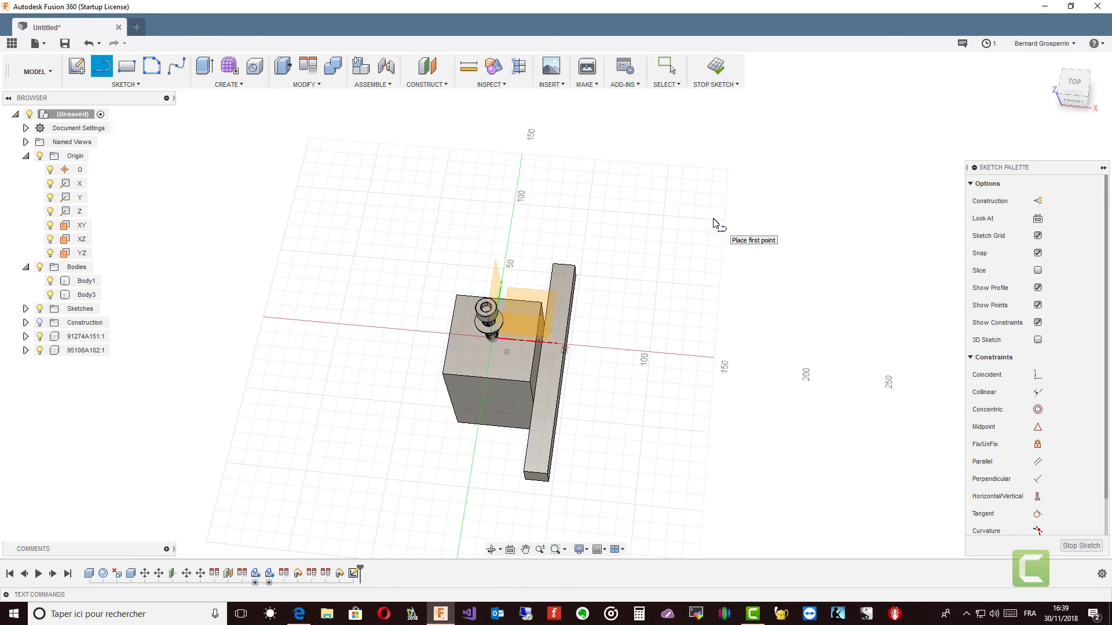
pyautogui.click(663, 175)
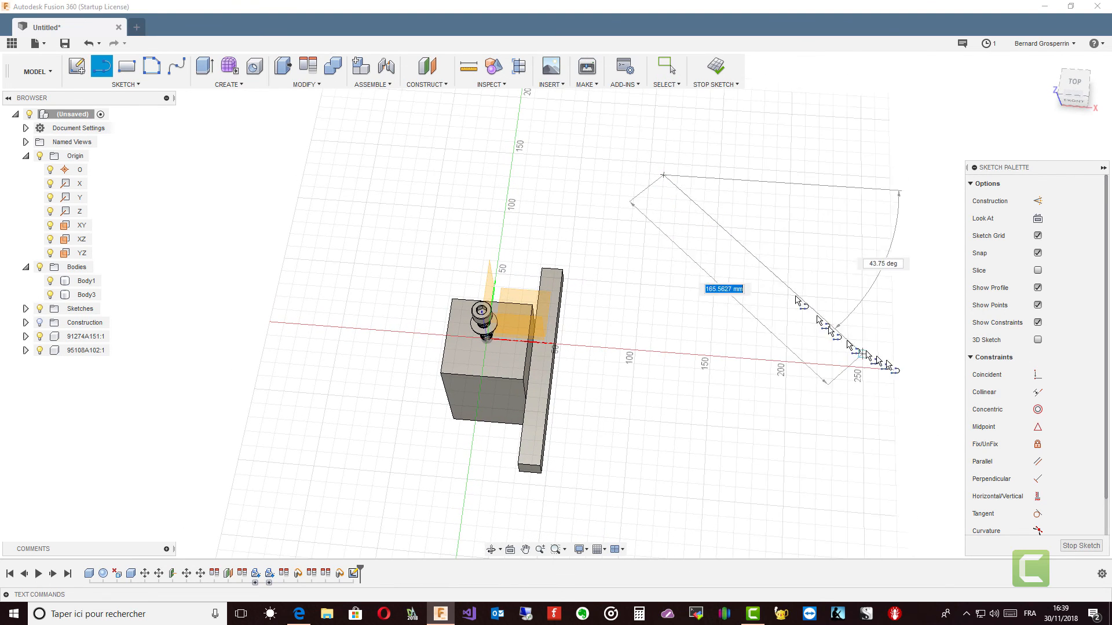
pyautogui.click(909, 371)
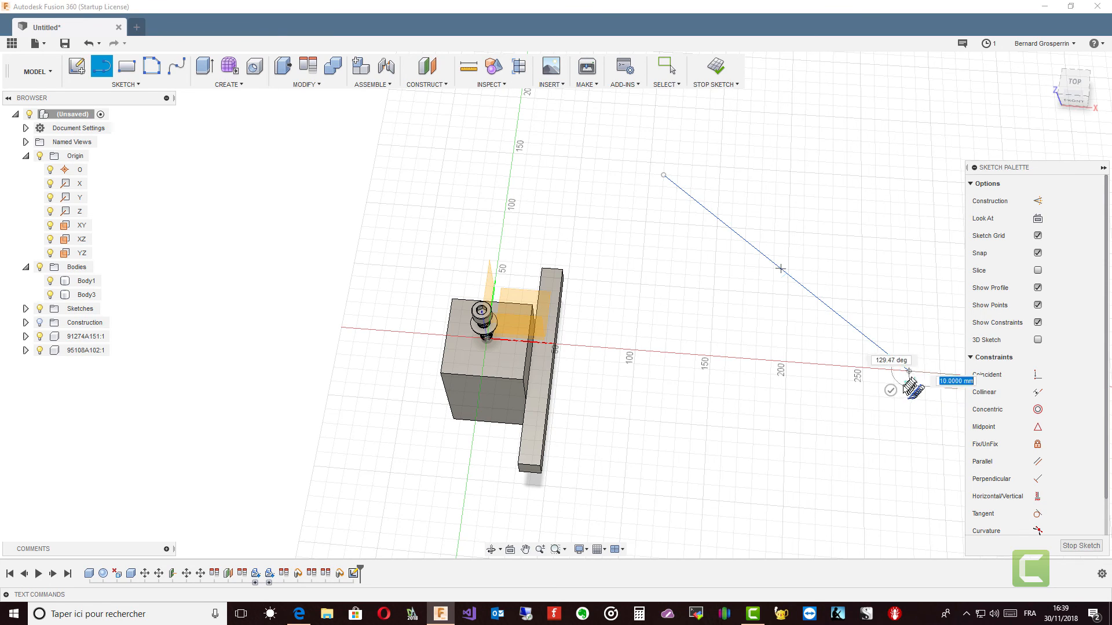
pyautogui.click(891, 391)
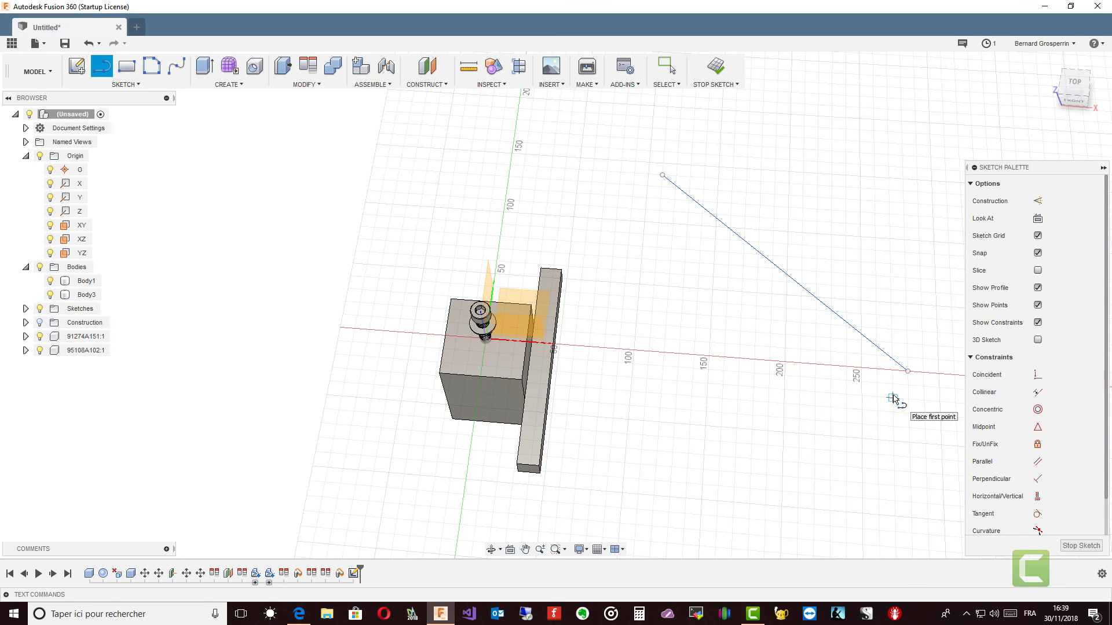
pyautogui.press('Escape')
pyautogui.keyDown('shift'); pyautogui.moveTo(609, 335); pyautogui.dragTo(604, 309, button='middle'); pyautogui.keyUp('shift')
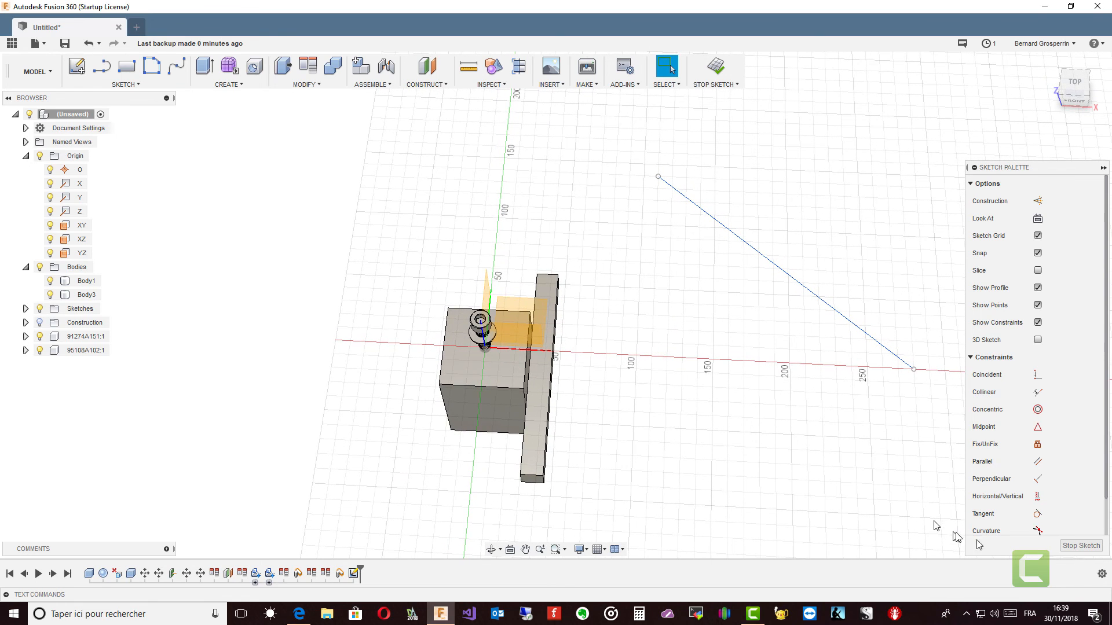
pyautogui.click(1080, 547)
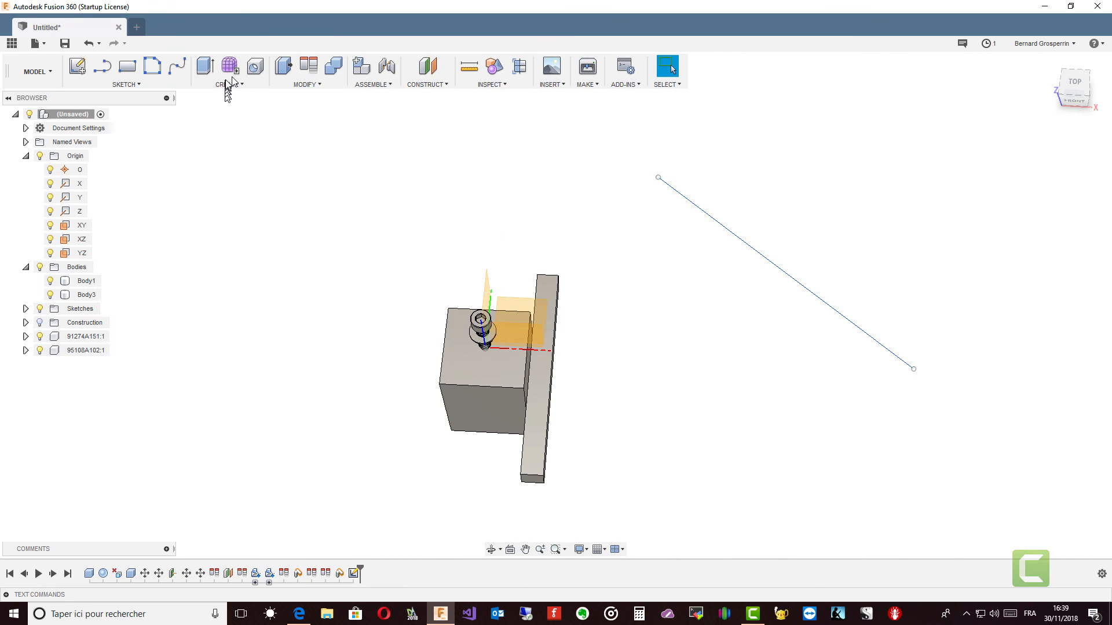
# Step: Align the bar's outer lower long edge with the diagonal sketch line
pyautogui.click(308, 67)
pyautogui.keyDown('shift'); pyautogui.moveTo(405, 284); pyautogui.dragTo(464, 340, button='middle'); pyautogui.keyUp('shift')
pyautogui.click(464, 340)
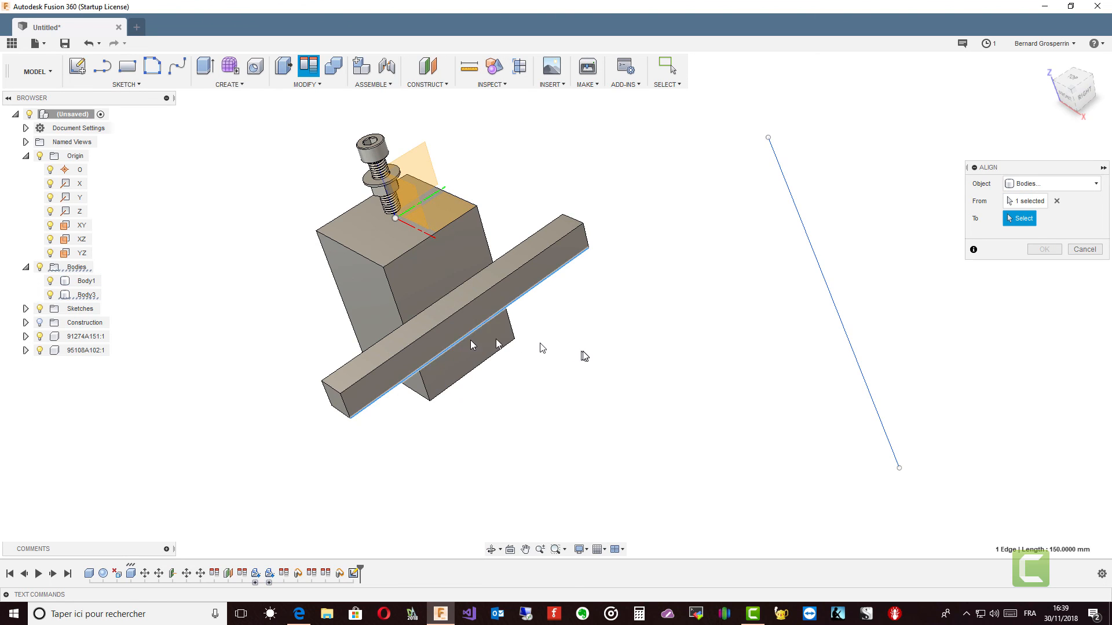
pyautogui.click(845, 328)
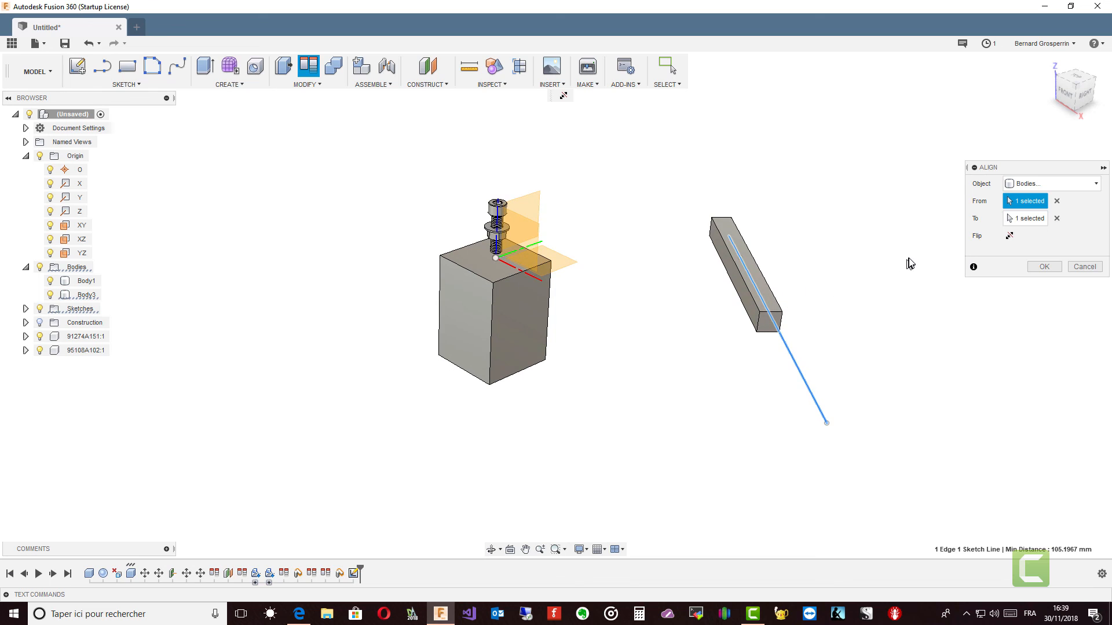
pyautogui.click(1044, 266)
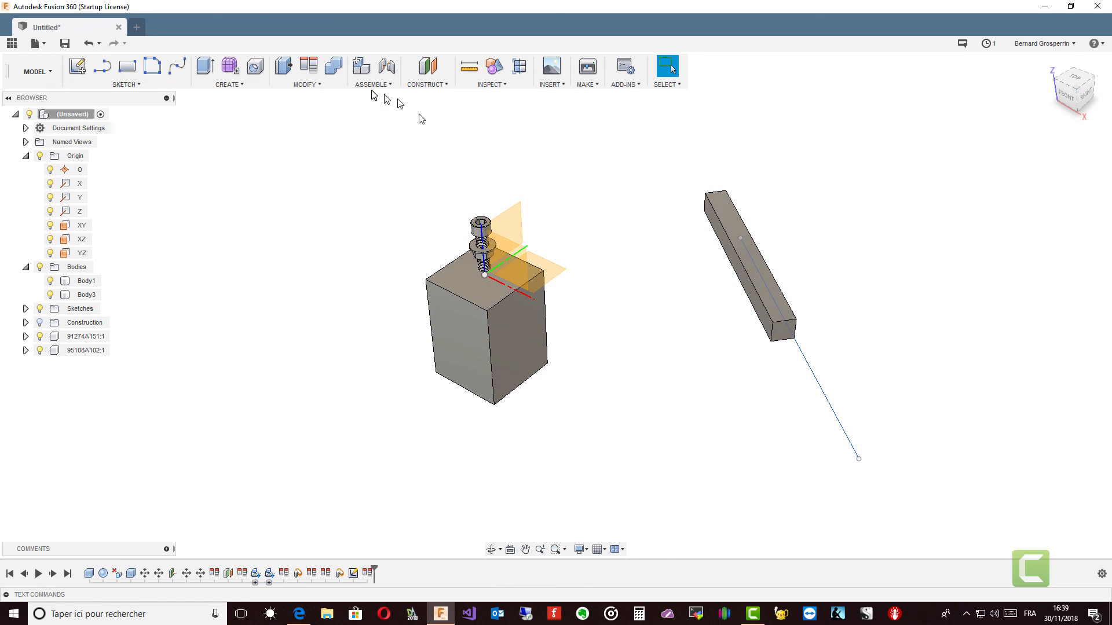
# Step: Align the bar's end face farthest along the sketch line's start with the YZ origin plane
pyautogui.click(309, 68)
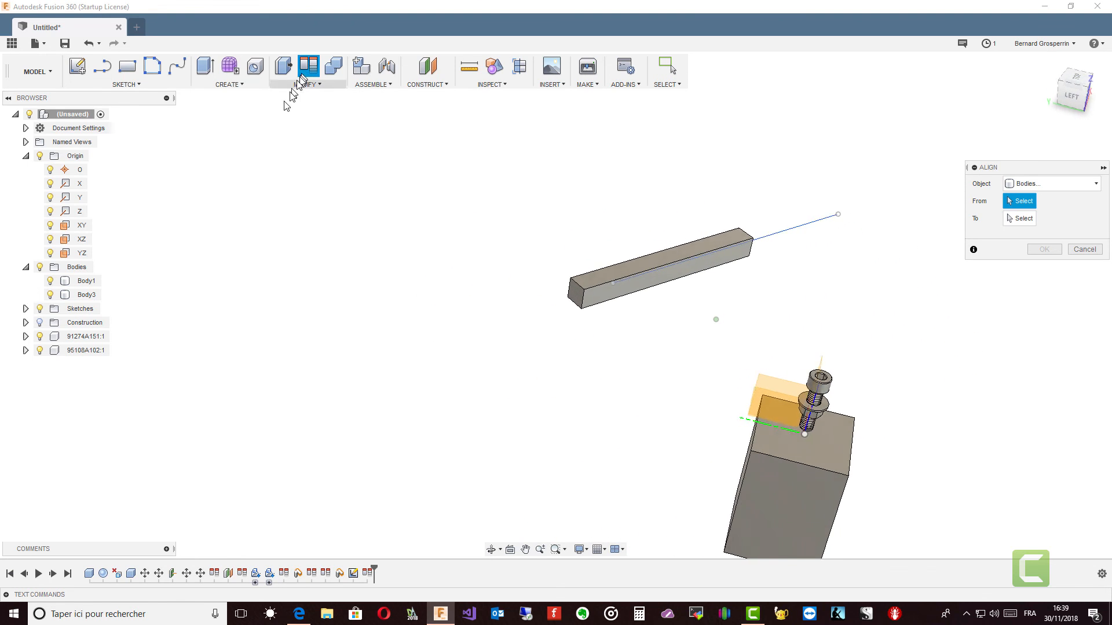
pyautogui.click(577, 299)
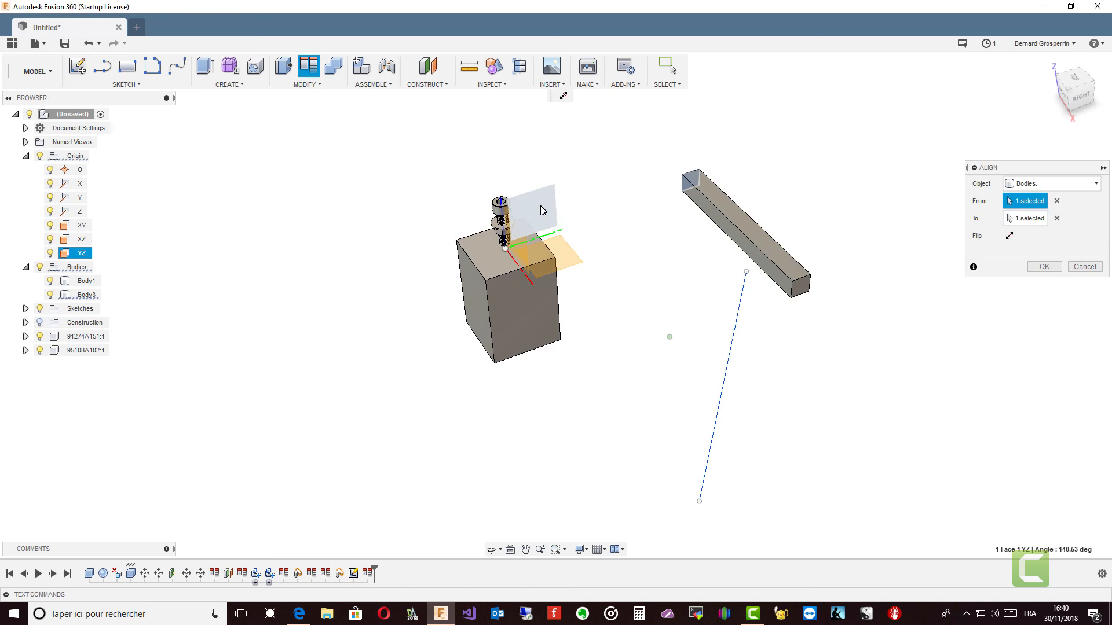
pyautogui.click(540, 206)
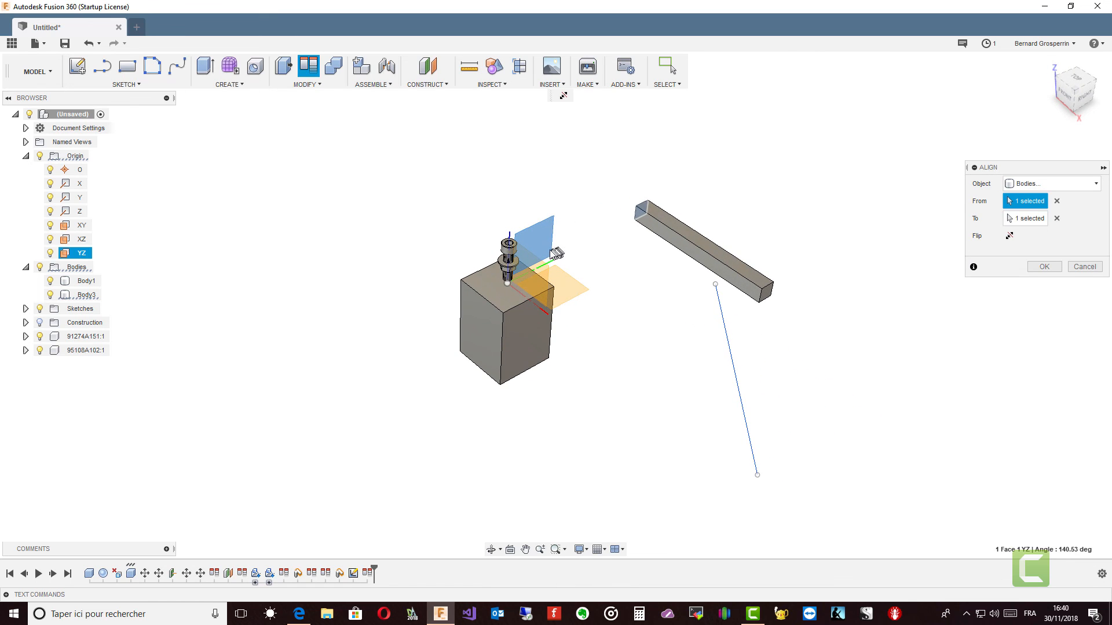
pyautogui.keyDown('shift'); pyautogui.moveTo(556, 253); pyautogui.dragTo(693, 288, button='middle'); pyautogui.keyUp('shift')
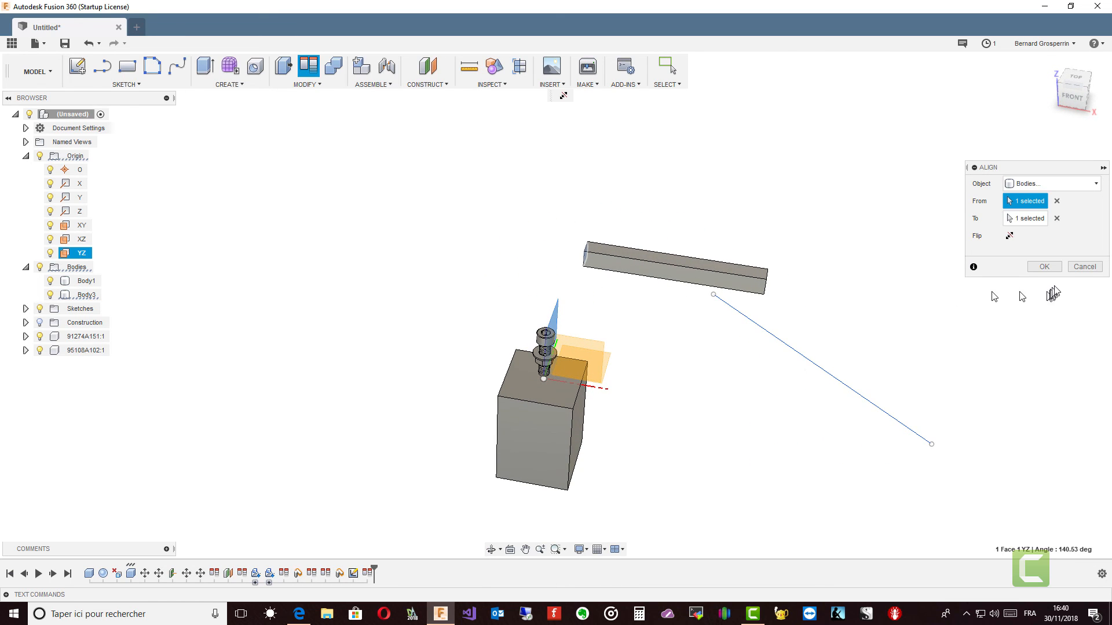